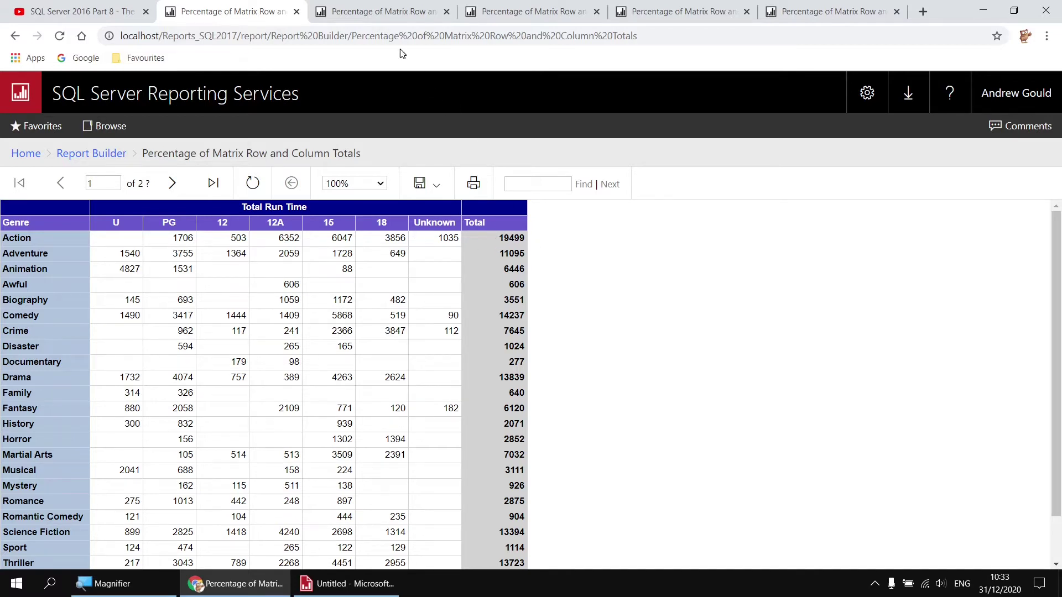
- Examine the finished matrix report's versions showing run times, genre, certificate and overall percentages, and combined values, plus the Movies database video page
{"action": "left_click", "coordinate": [390, 13]}
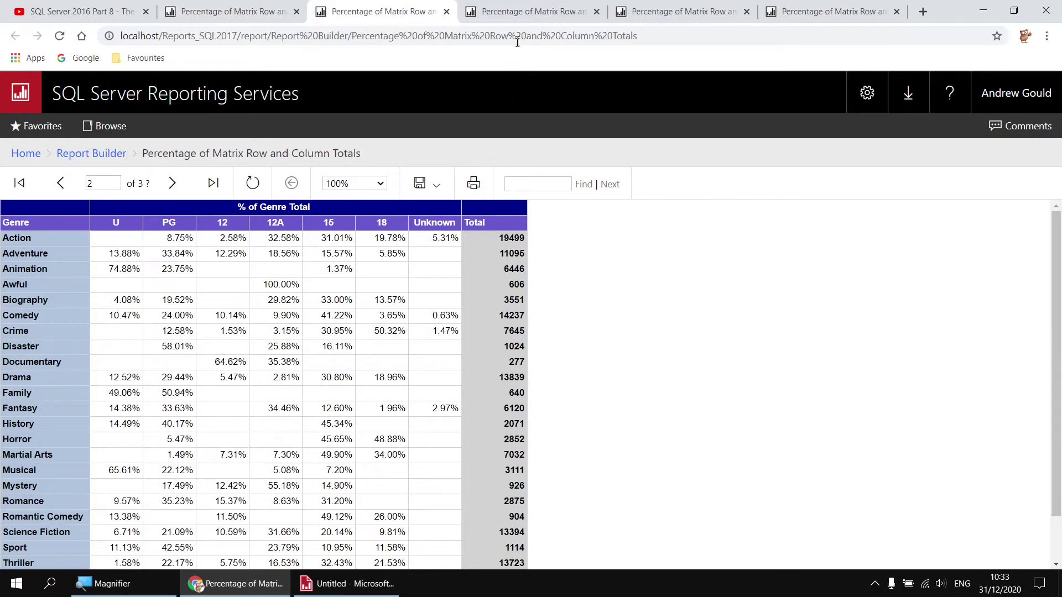
{"action": "left_click", "coordinate": [526, 12]}
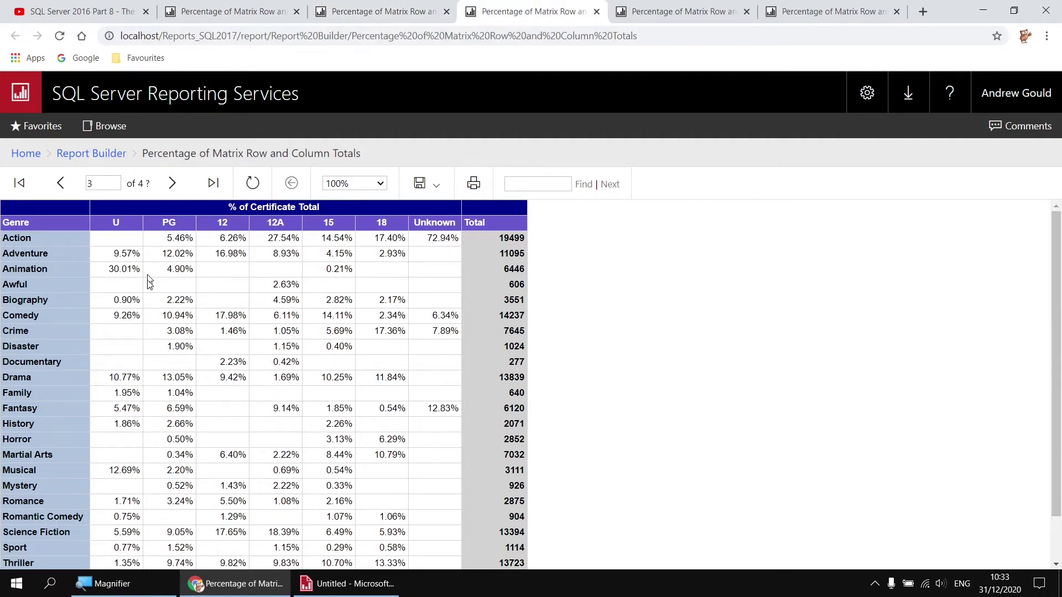
{"action": "scroll", "coordinate": [168, 470], "scroll_direction": "down", "scroll_amount": 2}
{"action": "scroll", "coordinate": [176, 507], "scroll_direction": "up", "scroll_amount": 2}
{"action": "left_click", "coordinate": [656, 16]}
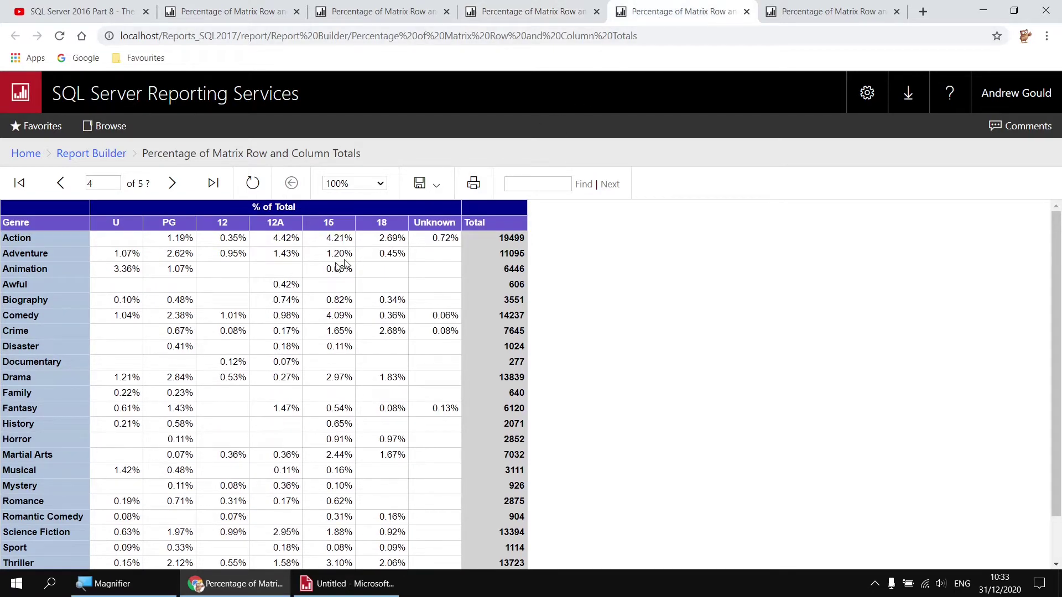
{"action": "scroll", "coordinate": [357, 395], "scroll_direction": "down", "scroll_amount": 2}
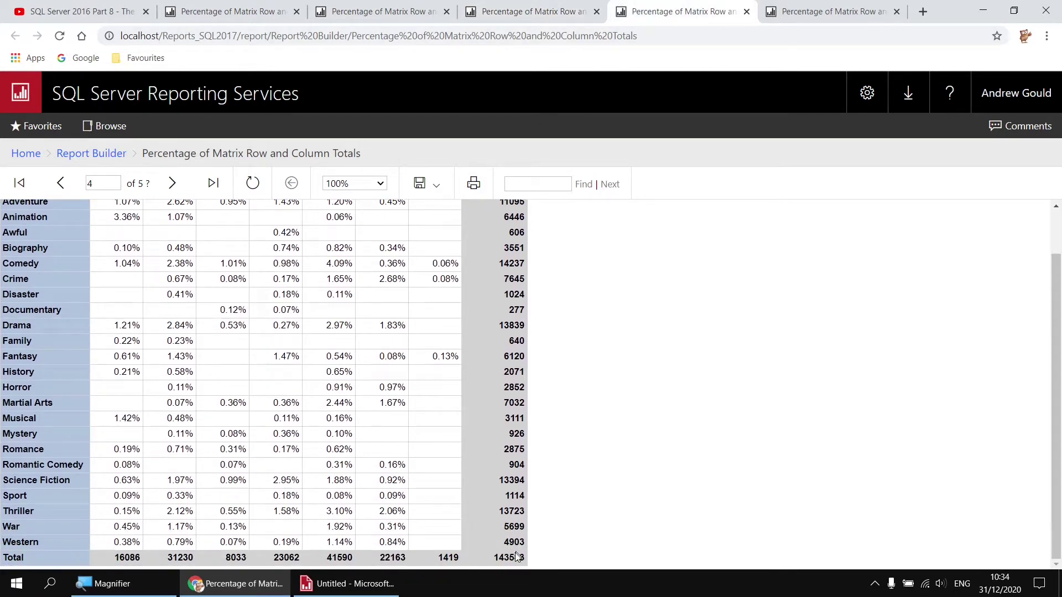
{"action": "scroll", "coordinate": [393, 434], "scroll_direction": "up", "scroll_amount": 2}
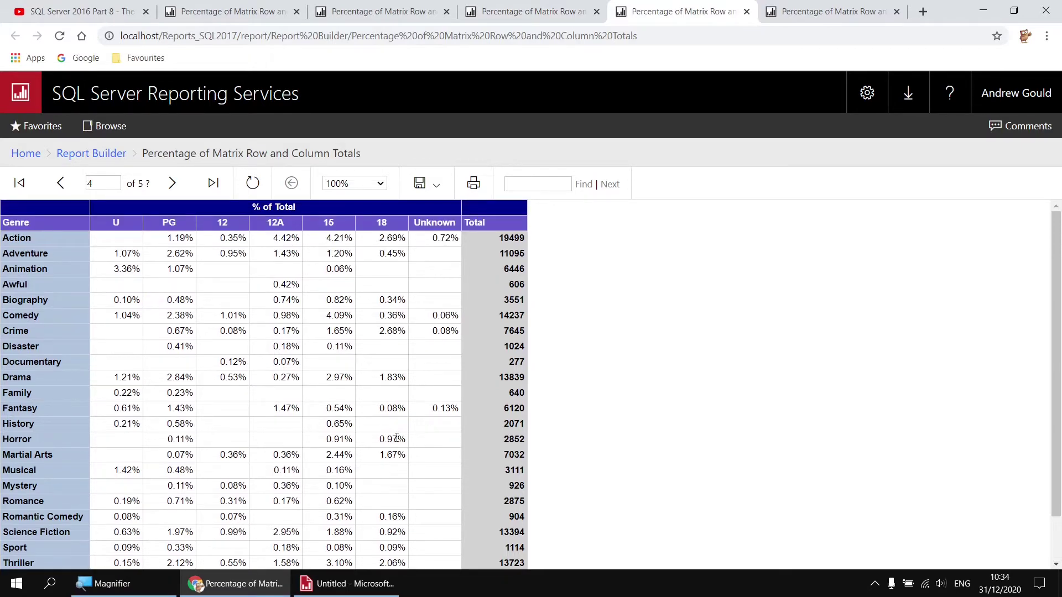
{"action": "left_click", "coordinate": [802, 16]}
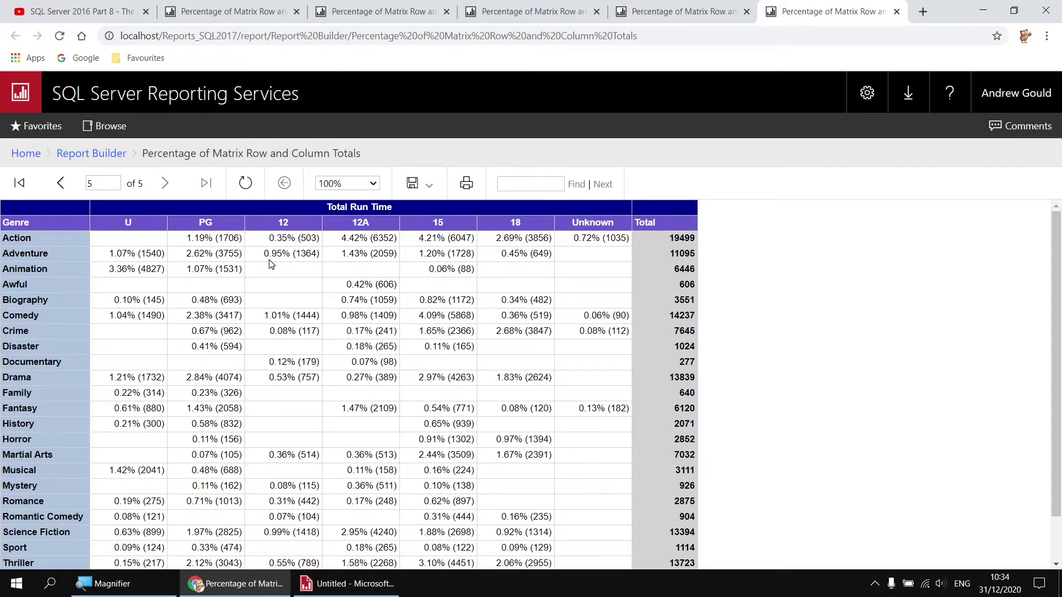
{"action": "left_click", "coordinate": [86, 13]}
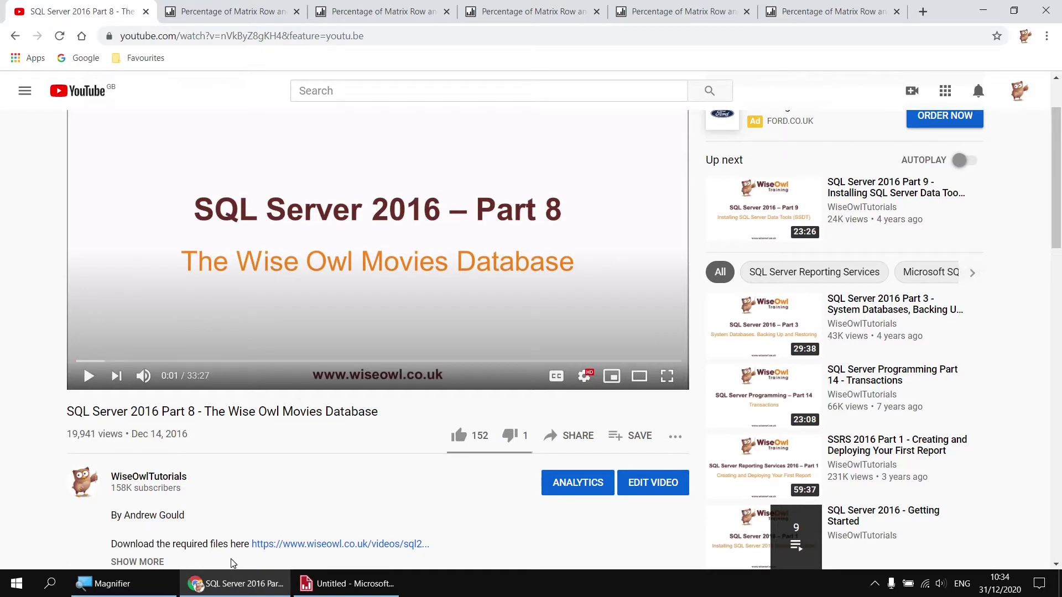
- Switch to Report Builder and add a data source named Movies with an embedded Microsoft SQL Server connection
{"action": "left_click", "coordinate": [344, 585]}
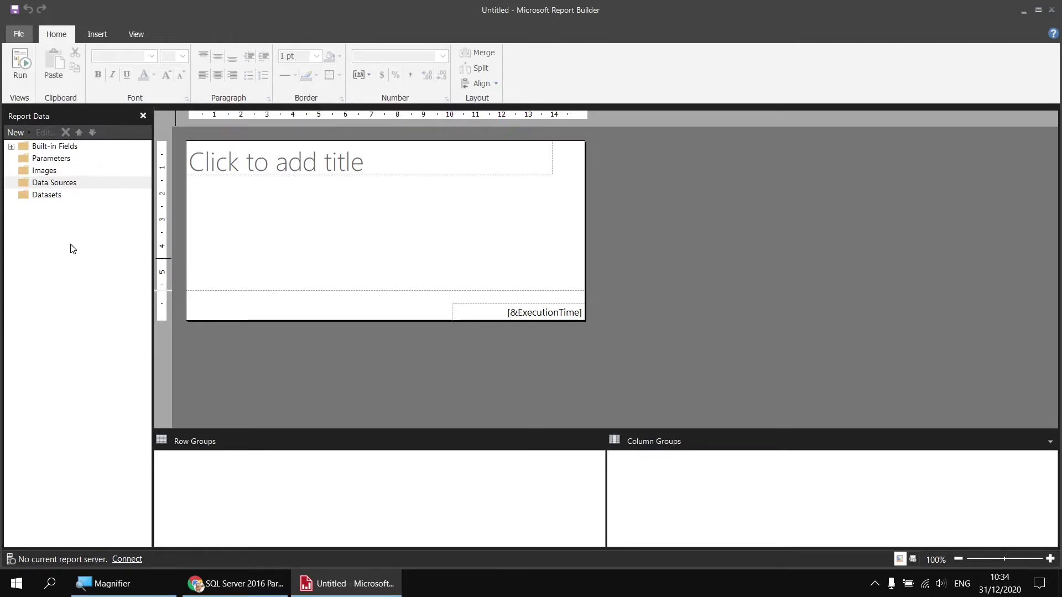
{"action": "right_click", "coordinate": [75, 184]}
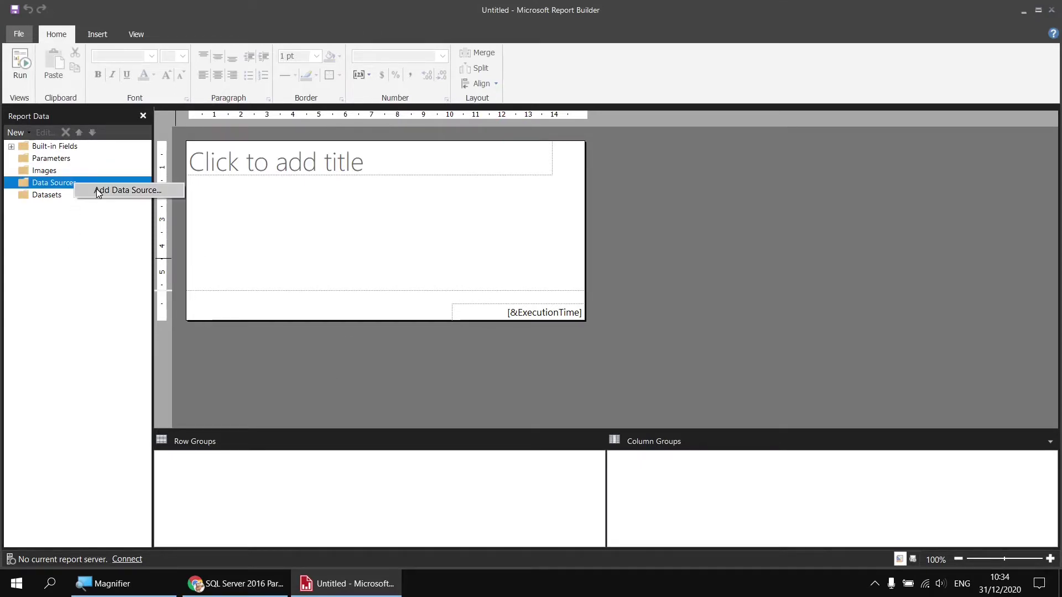
{"action": "left_click", "coordinate": [98, 190]}
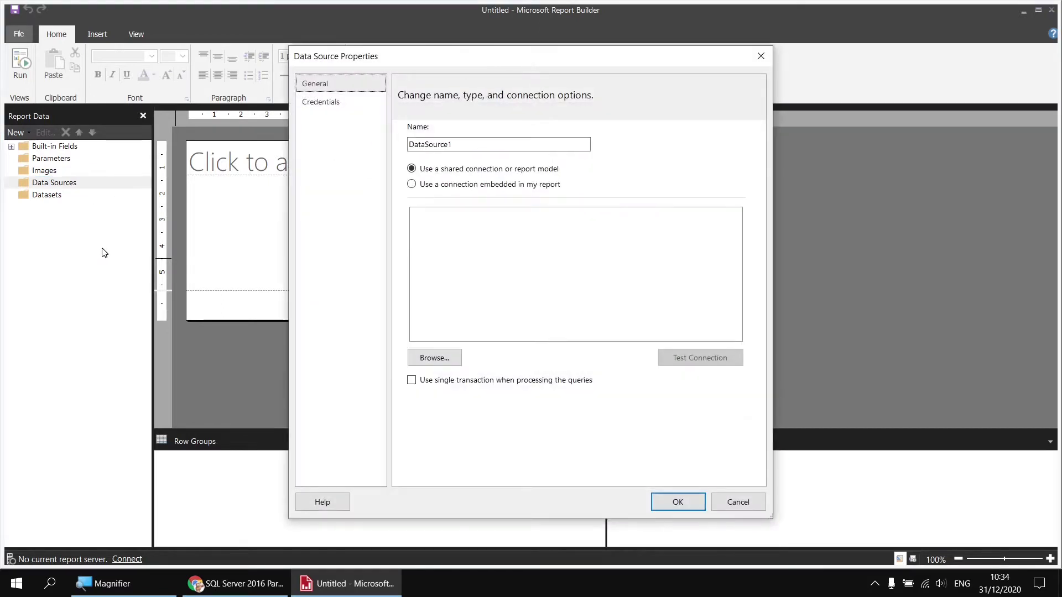
{"action": "double_click", "coordinate": [431, 142]}
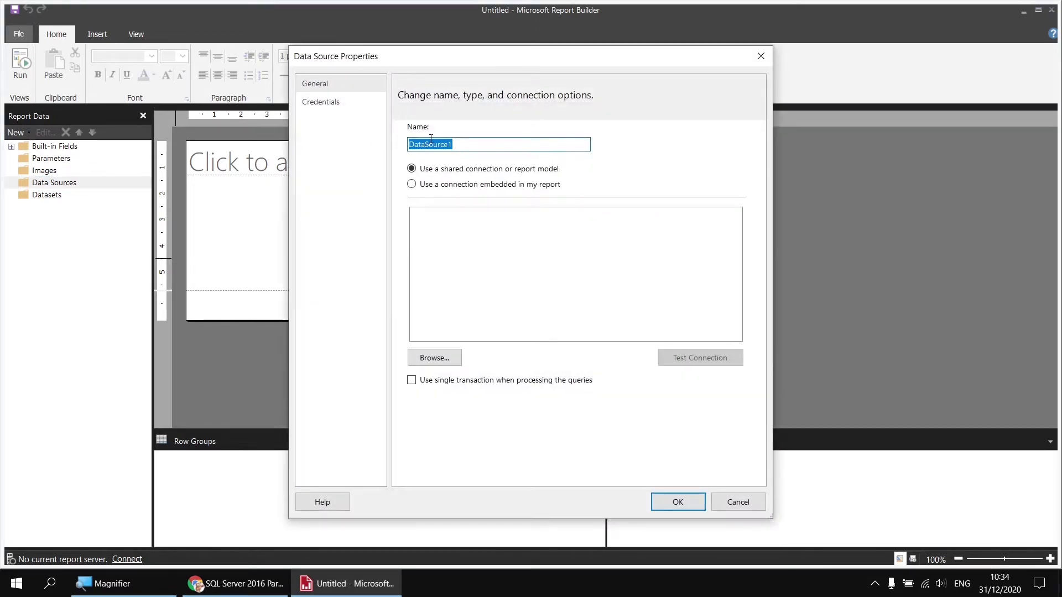
{"action": "type", "text": "Movies"}
{"action": "left_click", "coordinate": [460, 186]}
{"action": "left_click", "coordinate": [459, 234]}
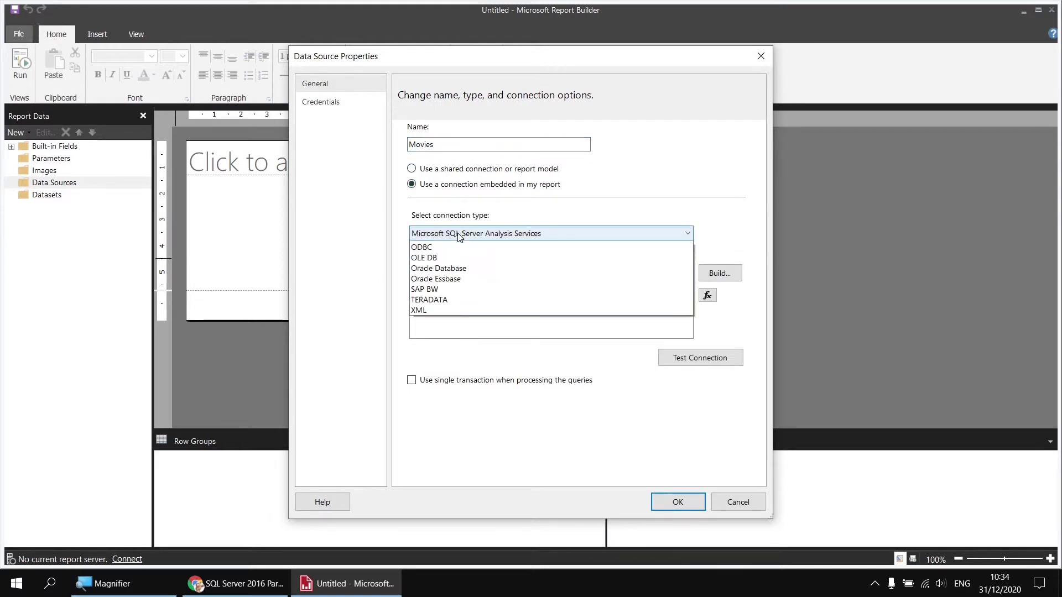
{"action": "left_click", "coordinate": [454, 298]}
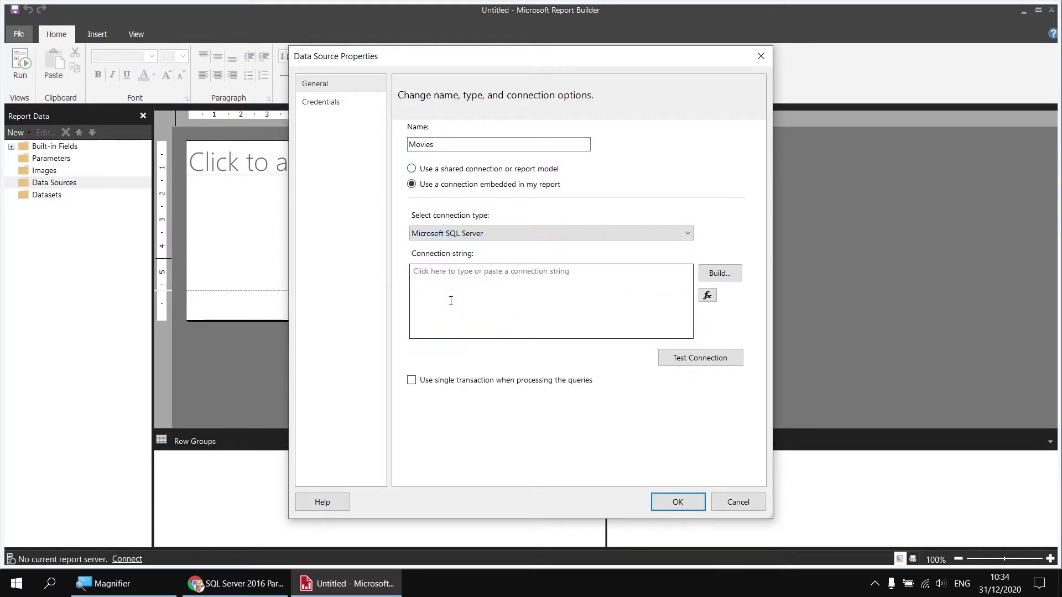
- Build the data source connection to server .\sql2017 and the Movies database, and save the data source
{"action": "left_click", "coordinate": [719, 275]}
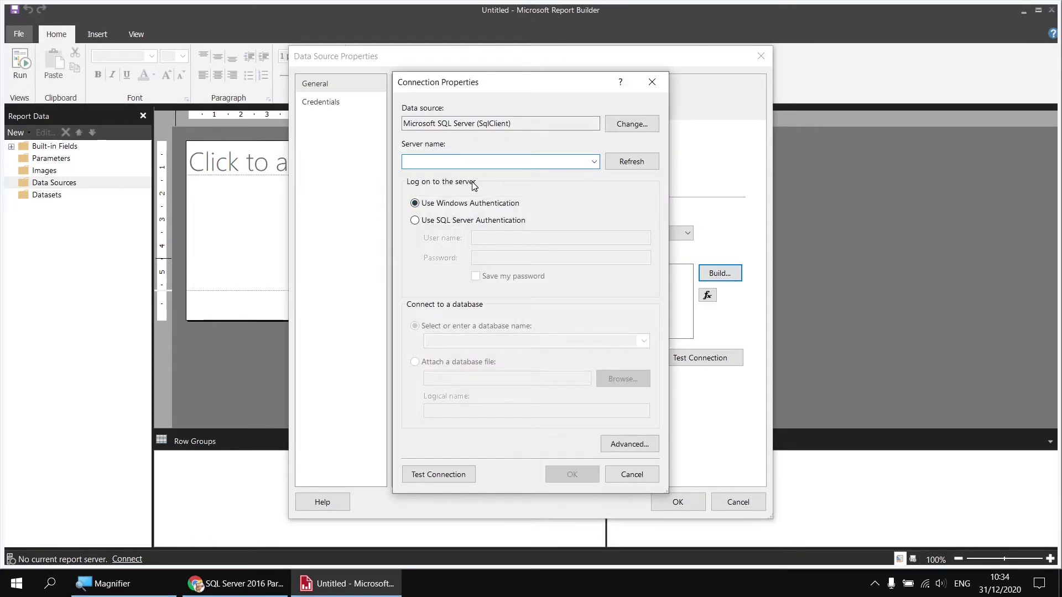
{"action": "type", "text": ".\\"}
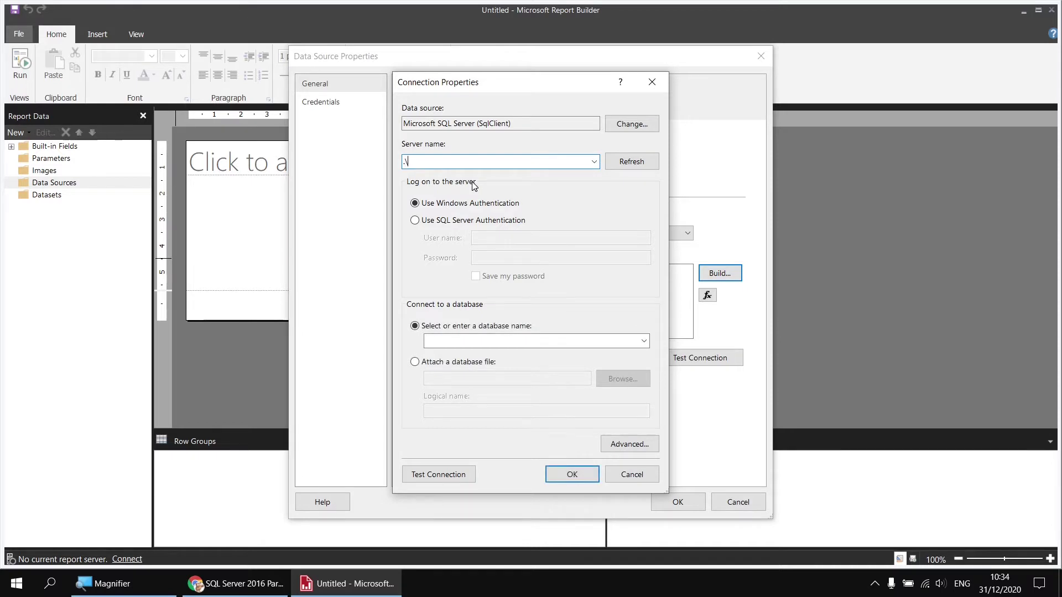
{"action": "type", "text": "sql2017"}
{"action": "left_click", "coordinate": [643, 341]}
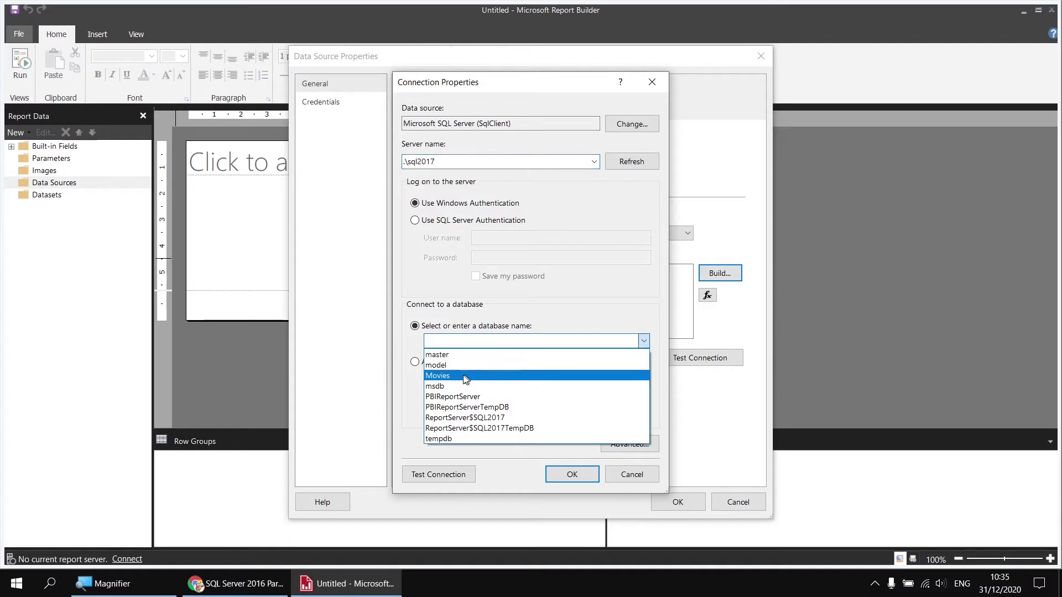
{"action": "left_click", "coordinate": [463, 375]}
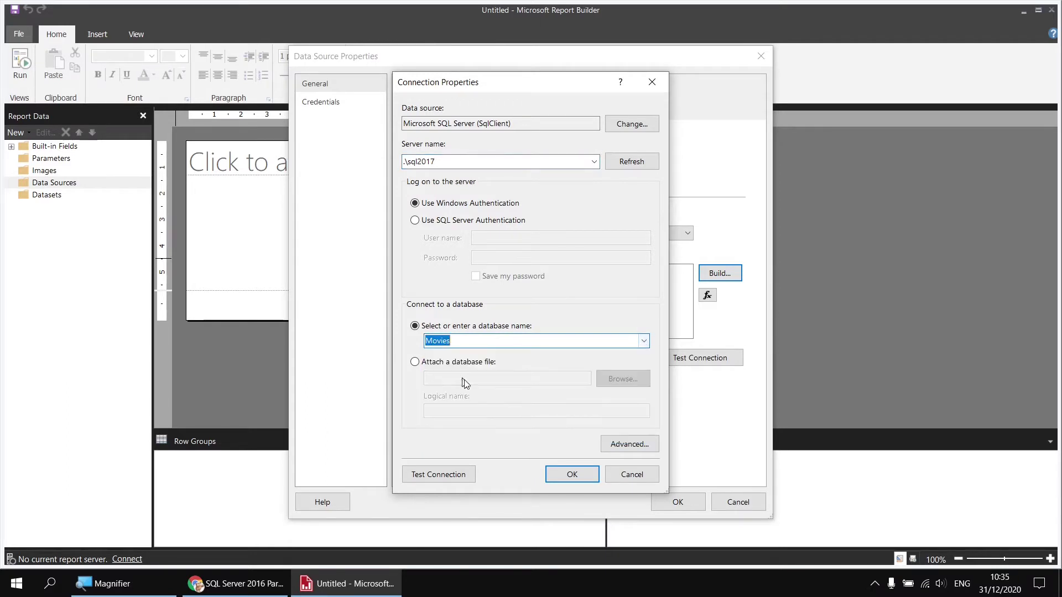
{"action": "left_click", "coordinate": [572, 475]}
{"action": "left_click", "coordinate": [676, 502]}
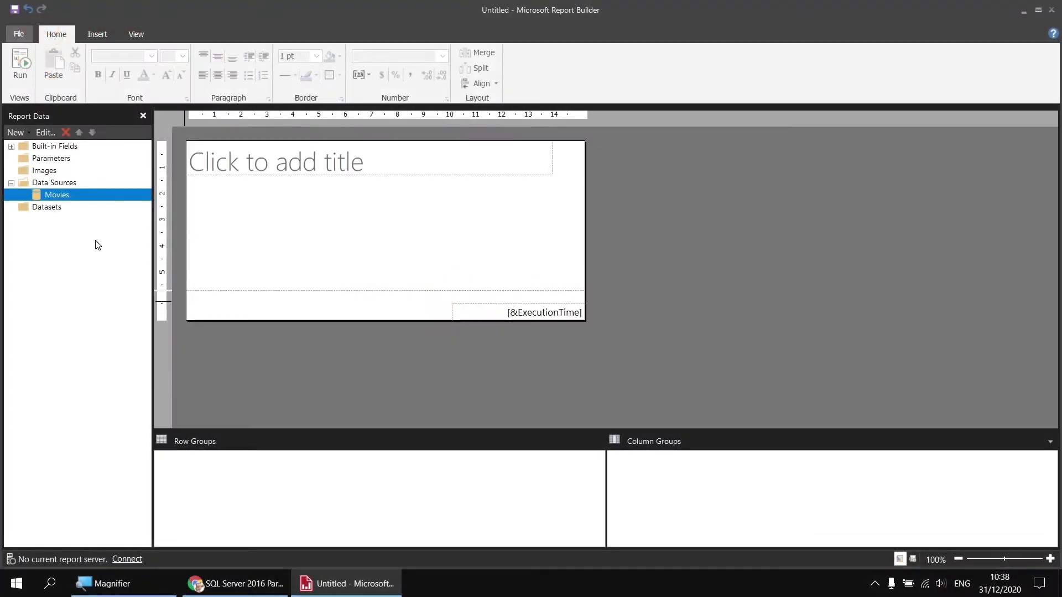
- Add an embedded dataset named FIlms based on the Movies data source
{"action": "right_click", "coordinate": [78, 195]}
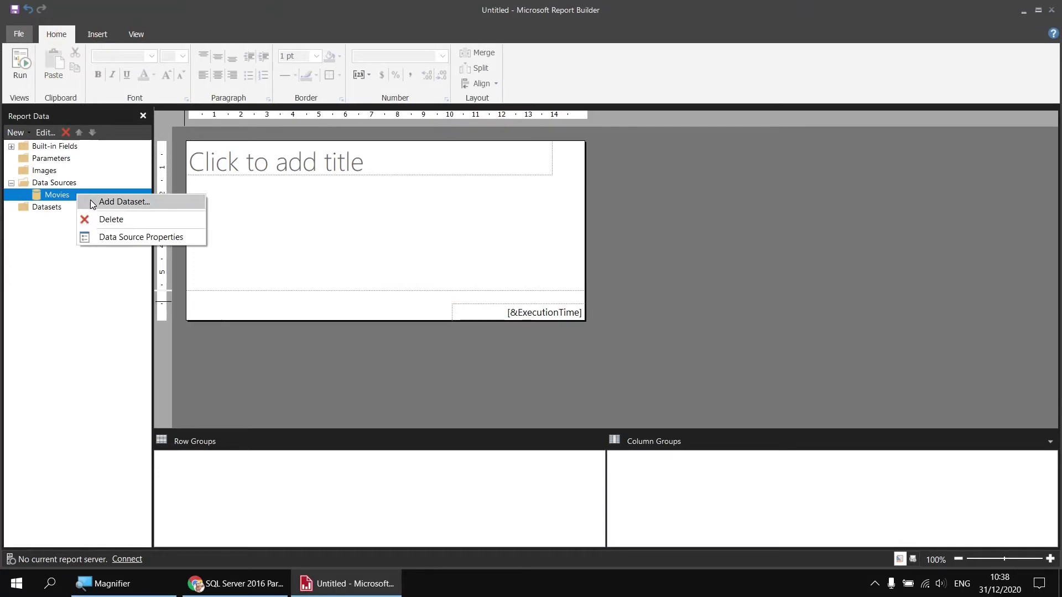
{"action": "left_click", "coordinate": [91, 202]}
{"action": "double_click", "coordinate": [402, 128]}
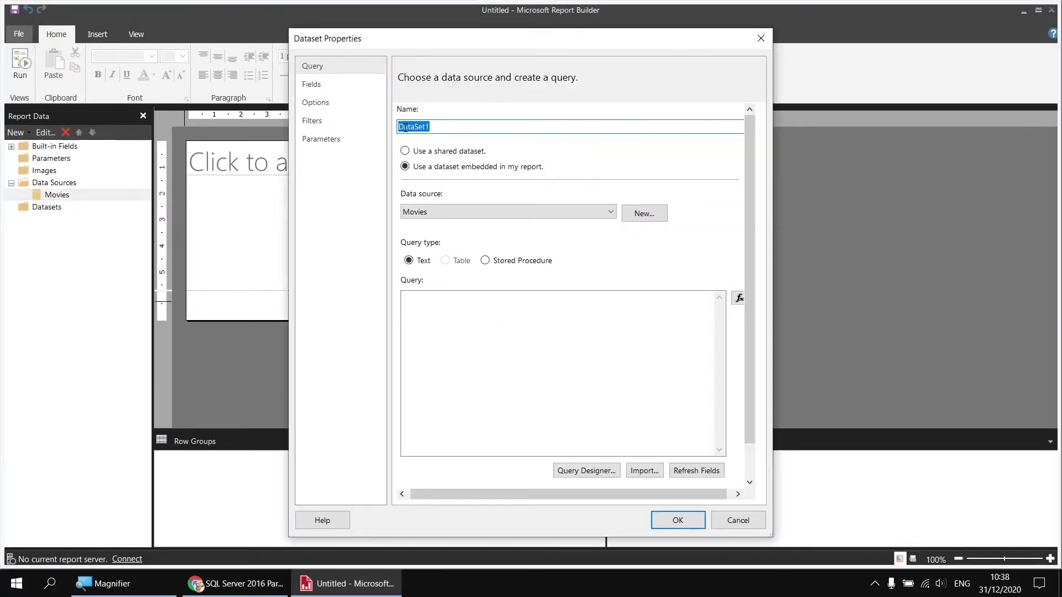
{"action": "type", "text": "Fl"}
- Design the dataset query with all Certificate and Genre fields plus RunTimeMinutes from the Film table, and save the dataset
{"action": "left_click", "coordinate": [585, 475]}
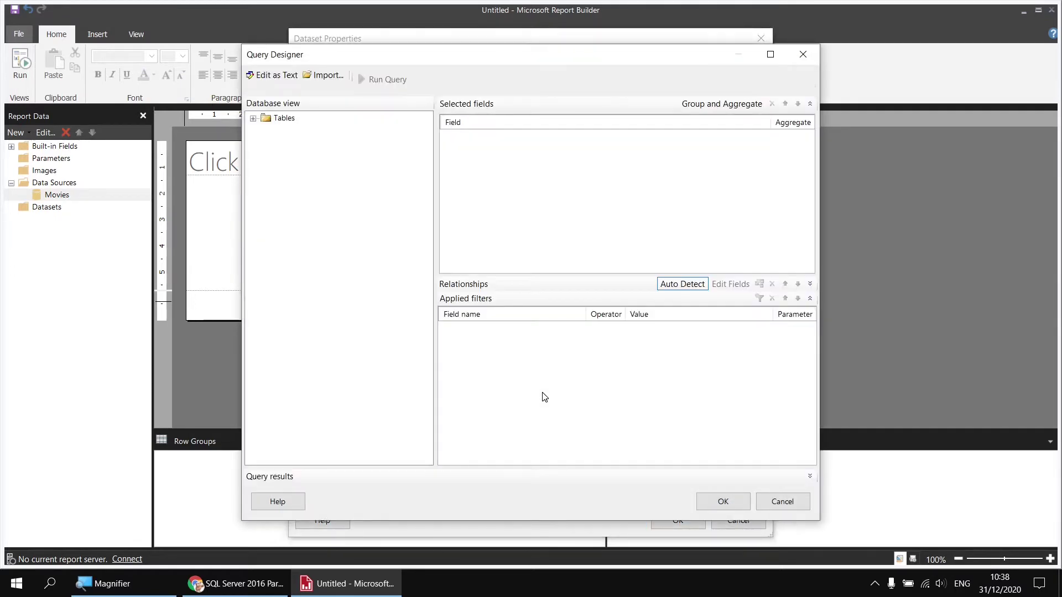
{"action": "left_click", "coordinate": [254, 119]}
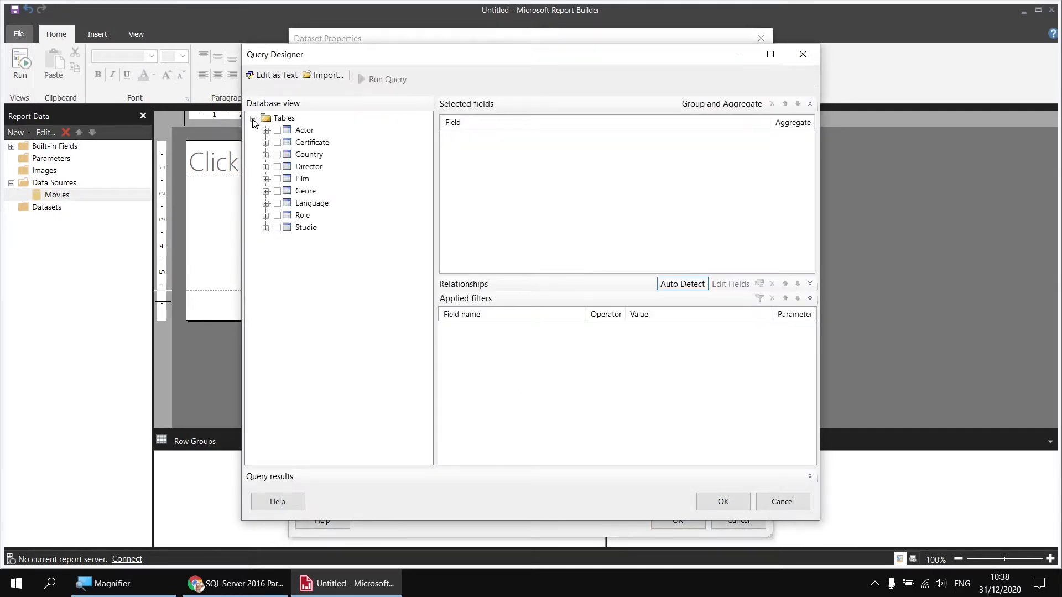
{"action": "left_click", "coordinate": [277, 143]}
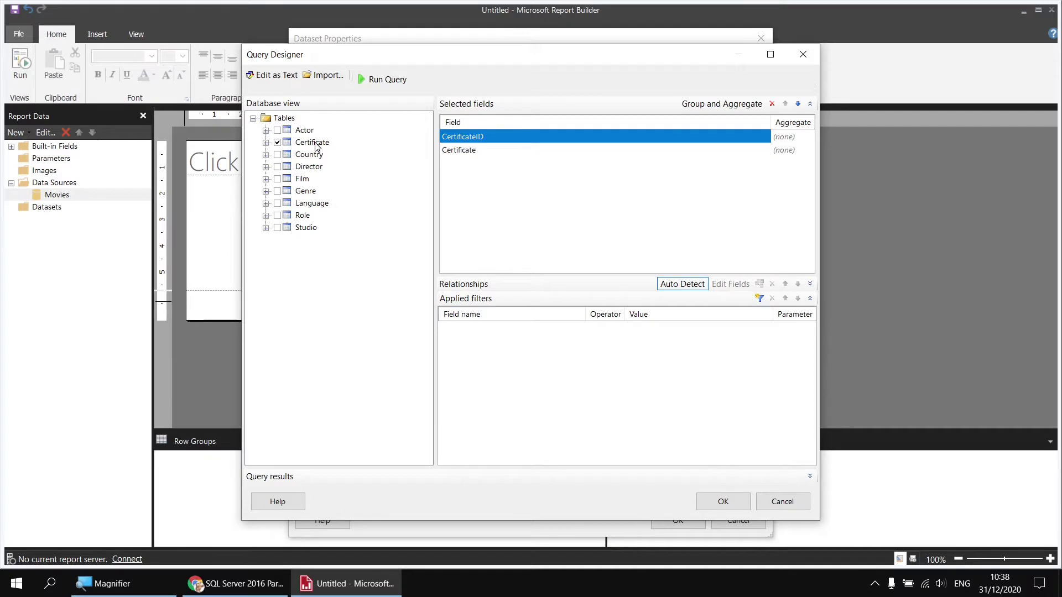
{"action": "left_click", "coordinate": [265, 179]}
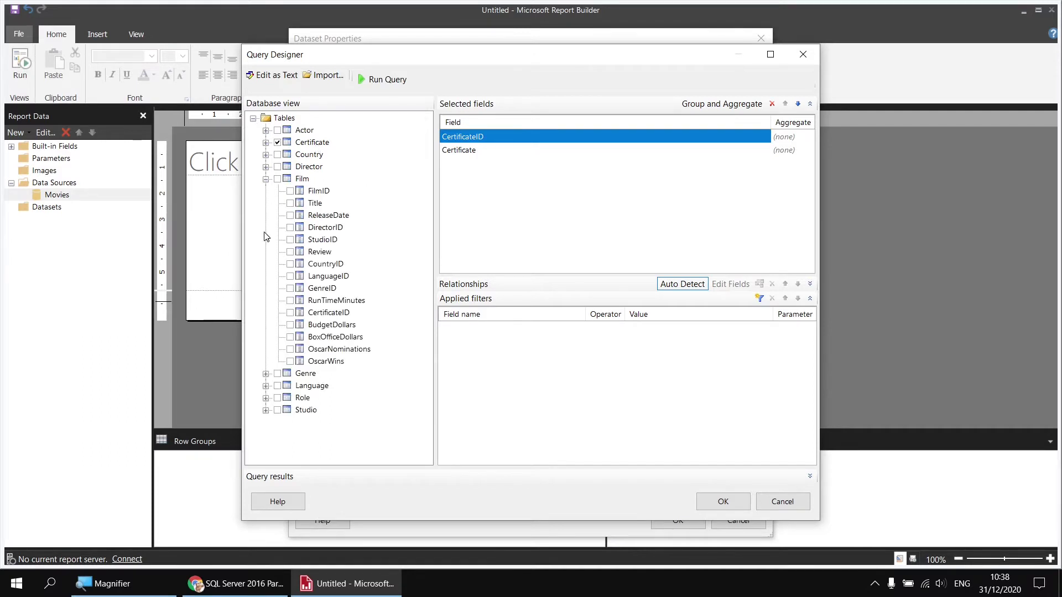
{"action": "left_click", "coordinate": [291, 302]}
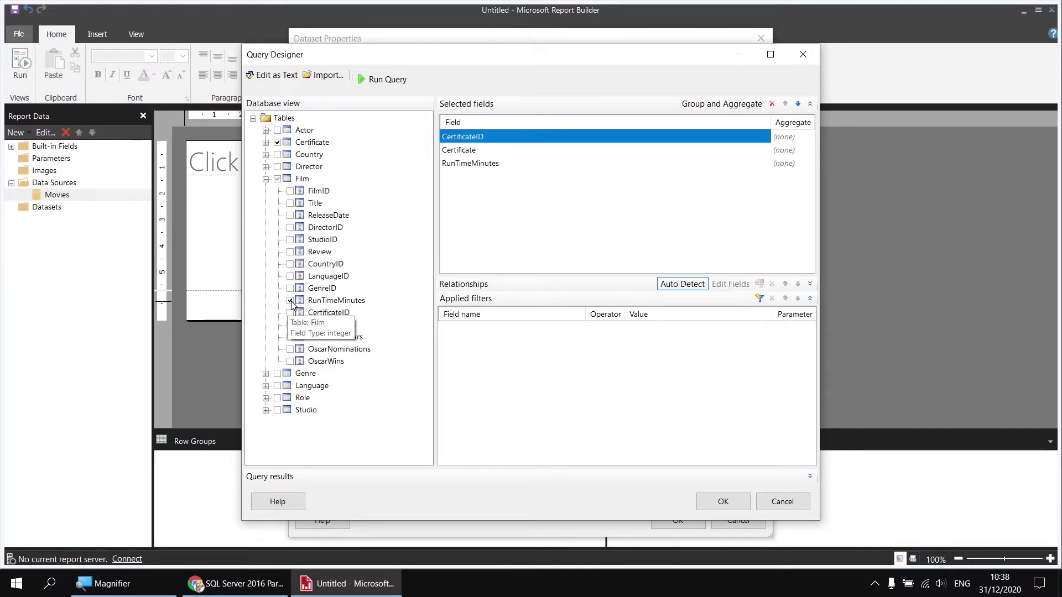
{"action": "left_click", "coordinate": [266, 180]}
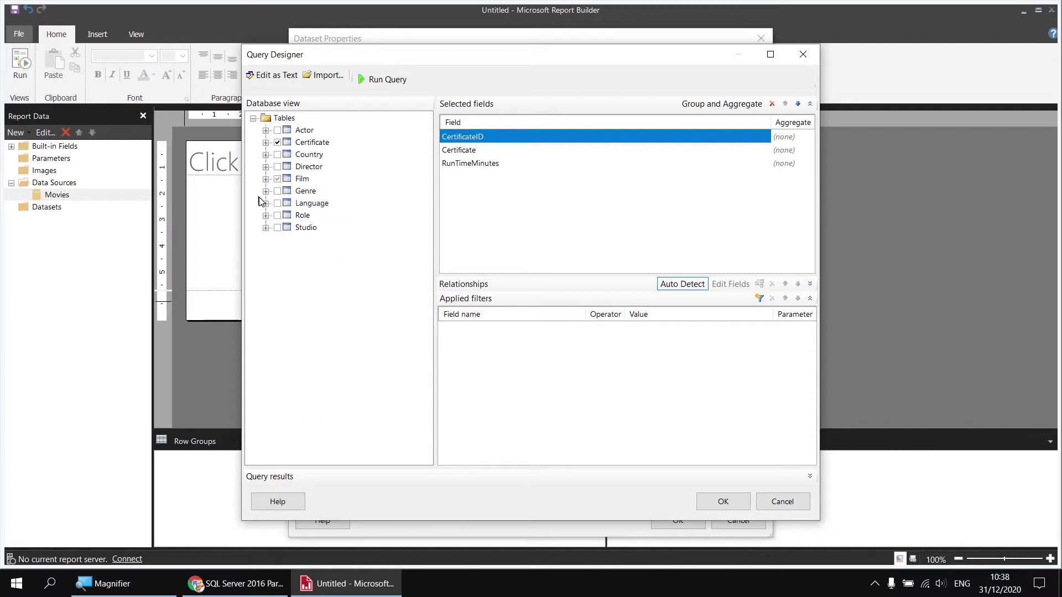
{"action": "left_click", "coordinate": [278, 191]}
{"action": "left_click", "coordinate": [719, 501]}
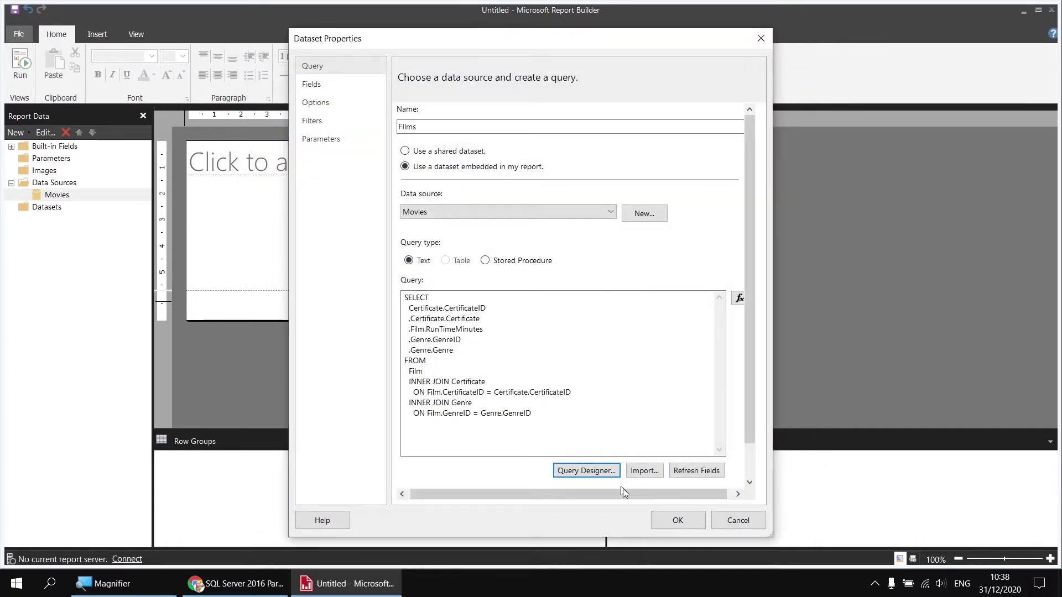
{"action": "left_click", "coordinate": [676, 520]}
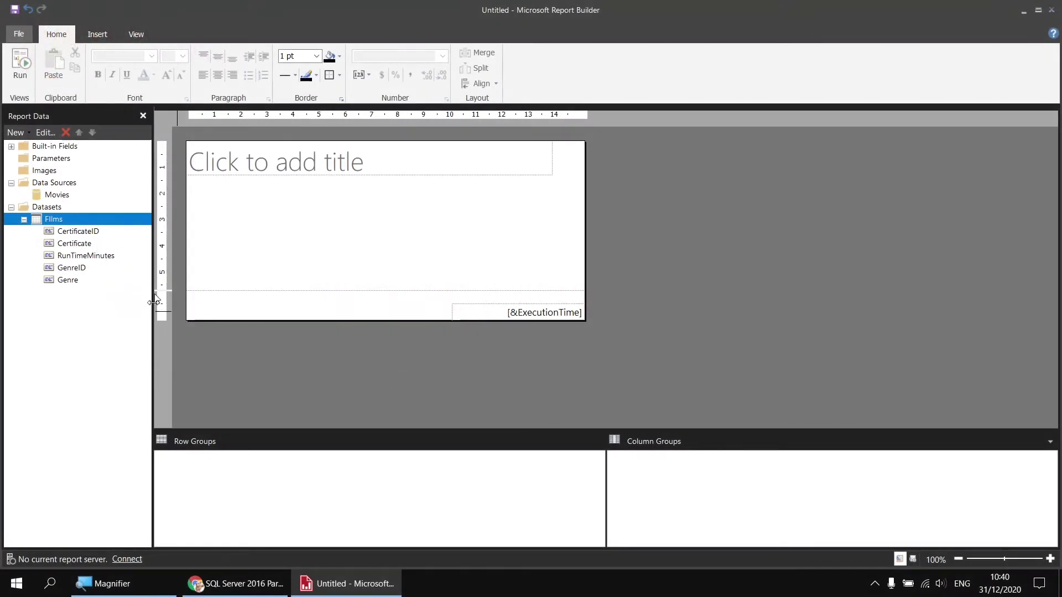
- Delete the title text box from the report body and remove the page footer
{"action": "left_click_drag", "start_coordinate": [315, 201], "coordinate": [289, 163]}
{"action": "key", "text": "Delete"}
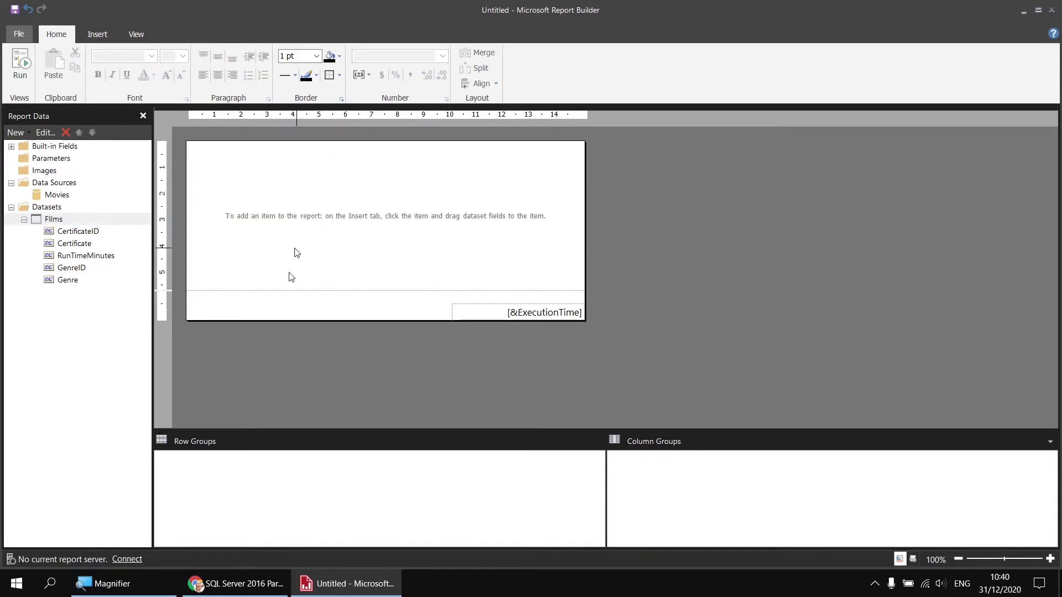
{"action": "right_click", "coordinate": [266, 309]}
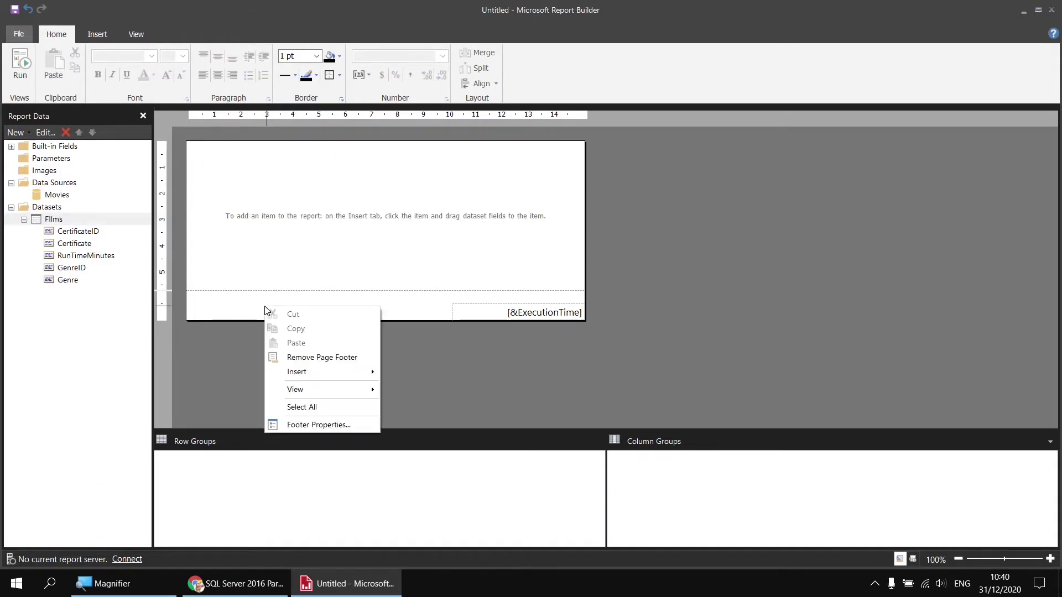
{"action": "left_click", "coordinate": [325, 359]}
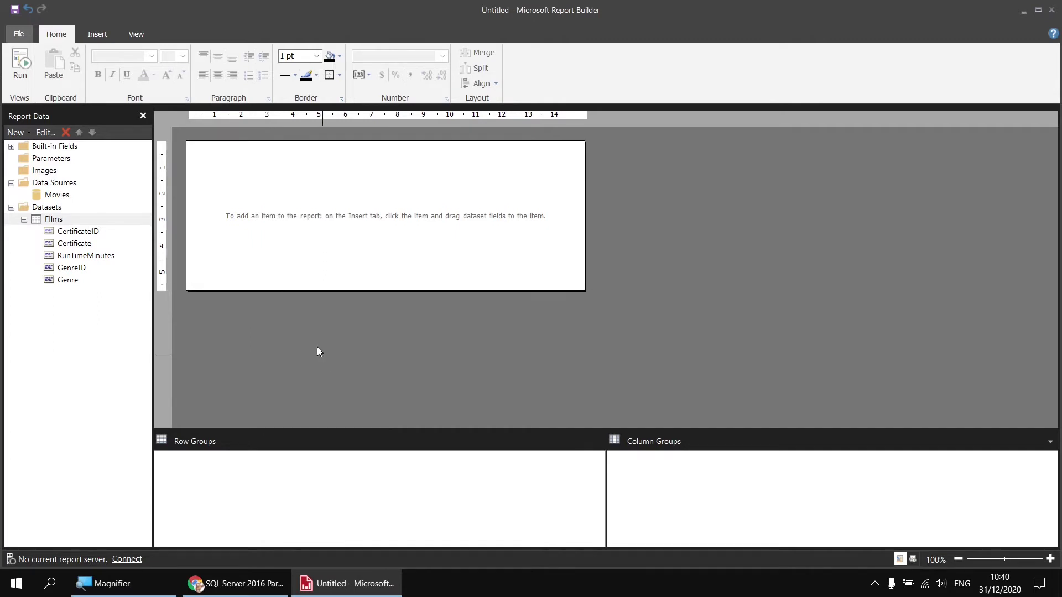
- Insert a matrix at the report body's upper-left corner and group its rows by Genre
{"action": "right_click", "coordinate": [193, 151]}
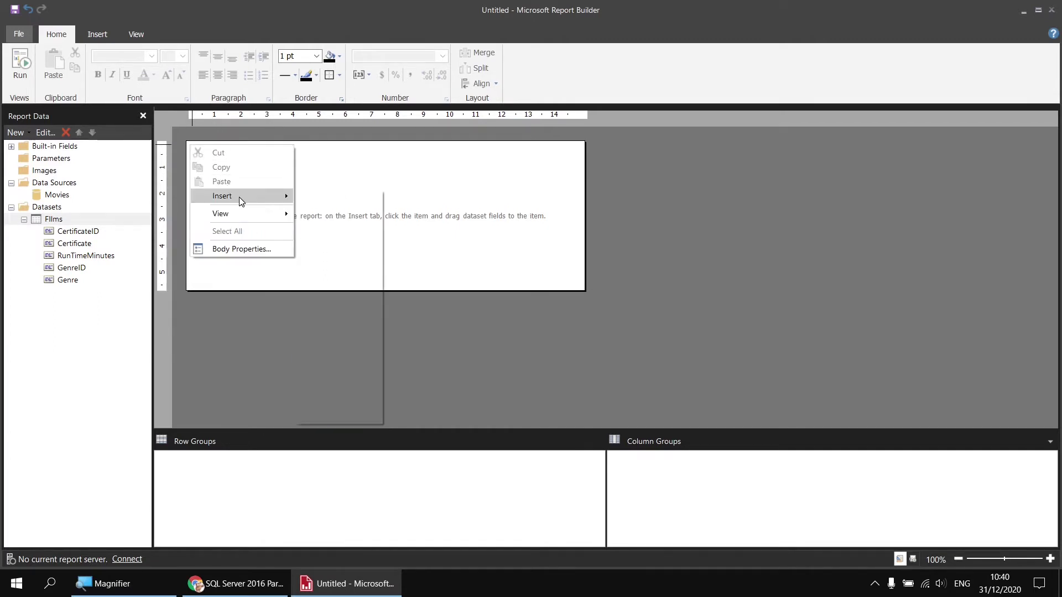
{"action": "mouse_move", "coordinate": [239, 196]}
{"action": "left_click", "coordinate": [342, 241]}
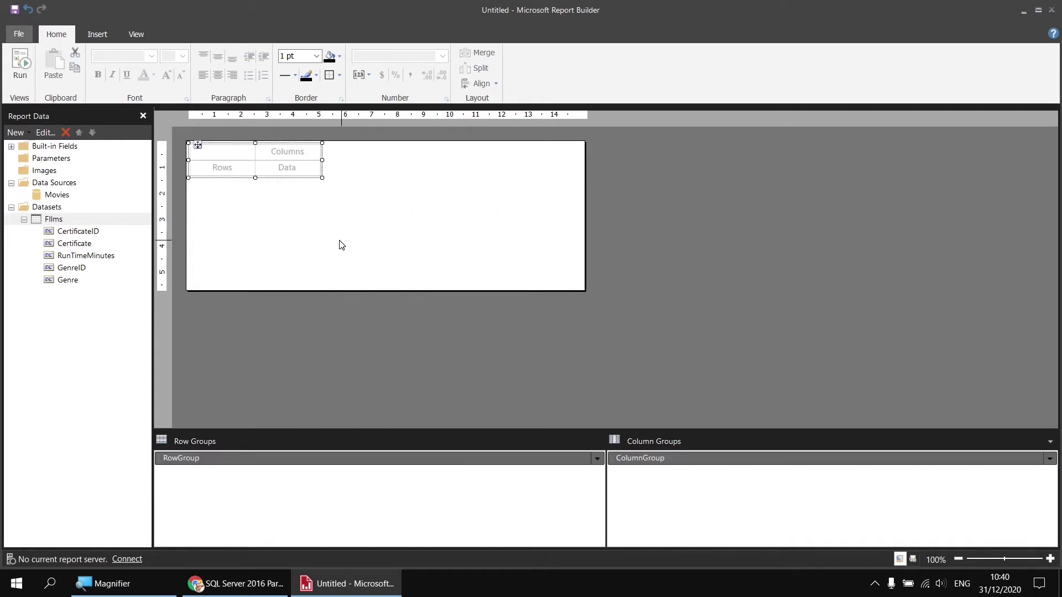
{"action": "mouse_move", "coordinate": [224, 169]}
{"action": "left_click", "coordinate": [249, 167]}
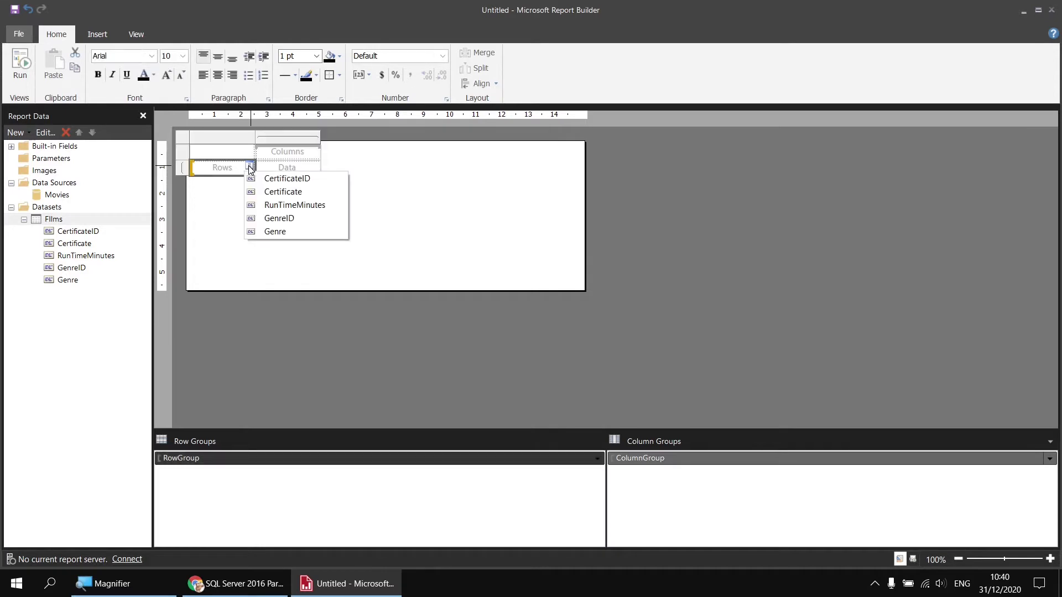
{"action": "left_click", "coordinate": [268, 232]}
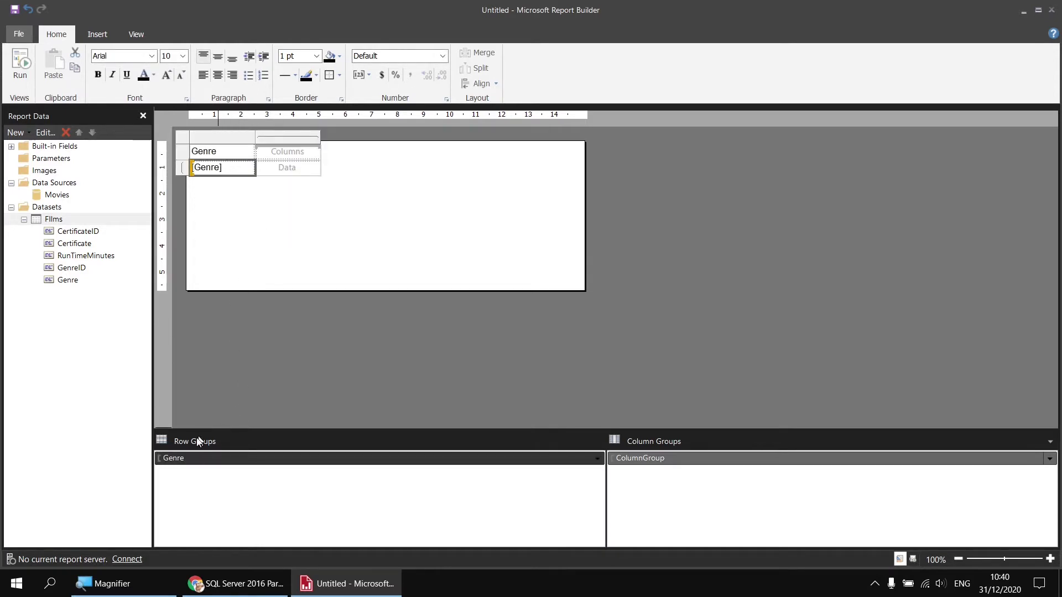
- Change the Genre row group to group on GenreID
{"action": "right_click", "coordinate": [204, 459]}
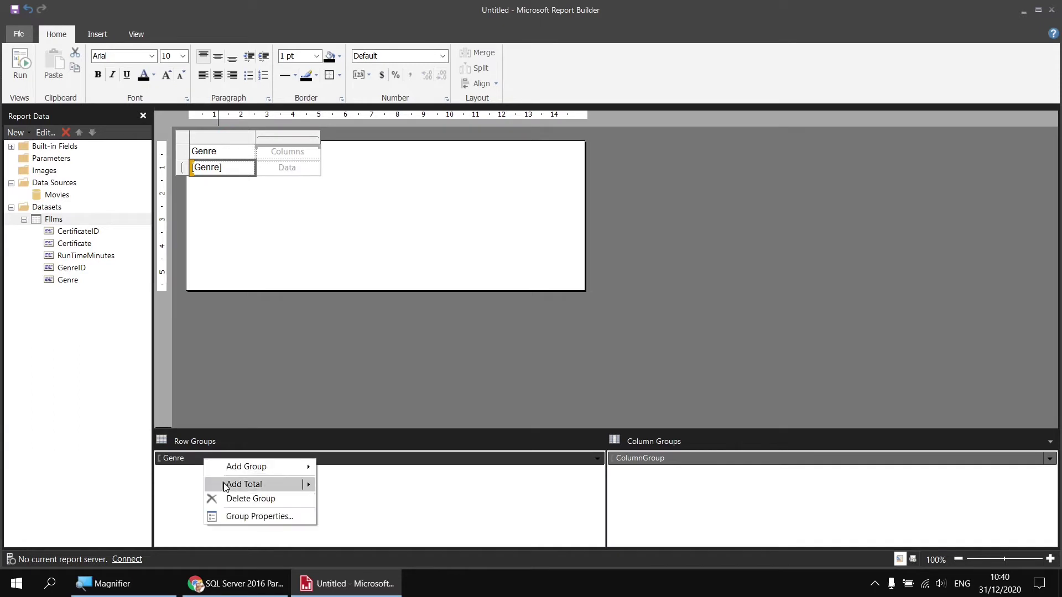
{"action": "left_click", "coordinate": [245, 515]}
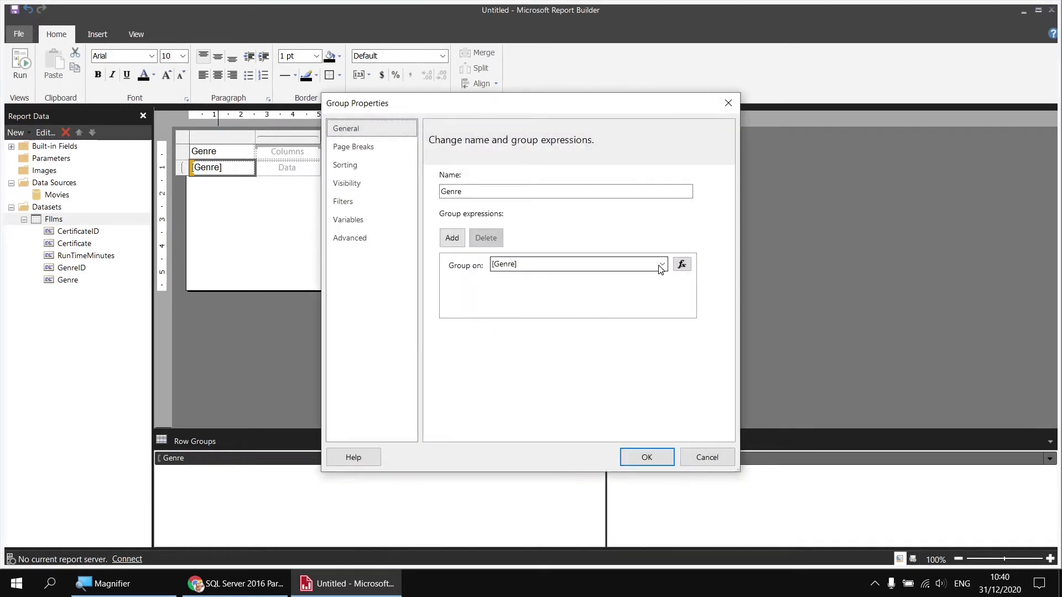
{"action": "left_click", "coordinate": [659, 265]}
{"action": "left_click", "coordinate": [537, 310]}
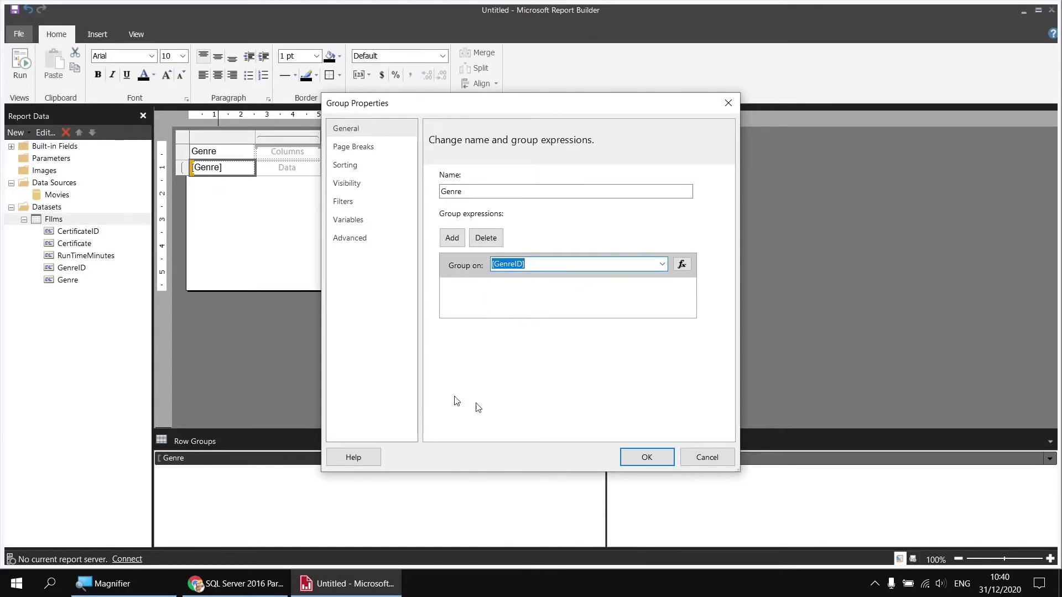
{"action": "left_click", "coordinate": [643, 461]}
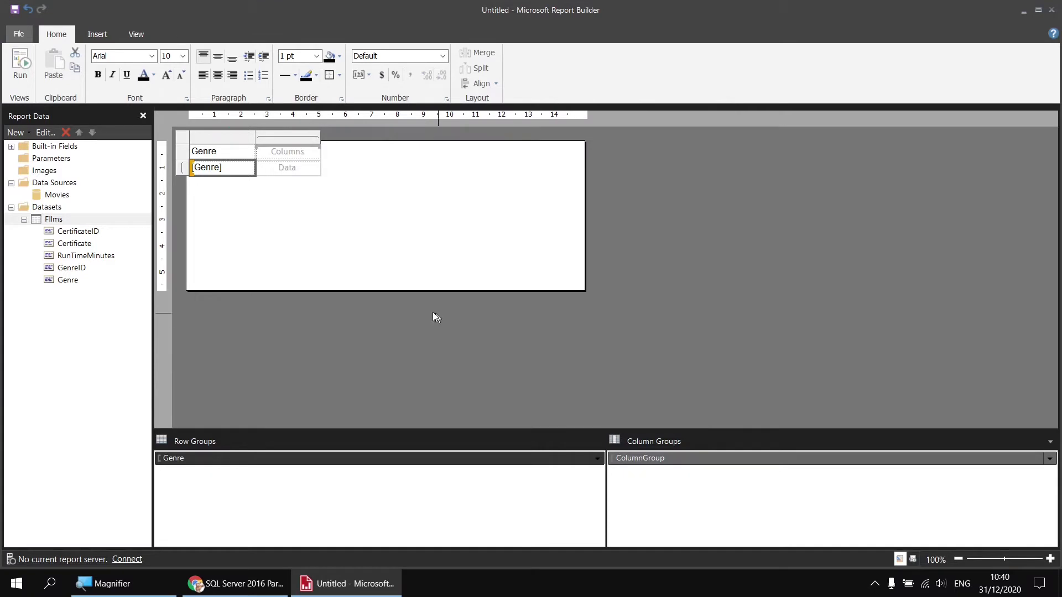
- Group the matrix columns by CertificateID and display the Certificate field in the column heading
{"action": "left_click", "coordinate": [316, 153]}
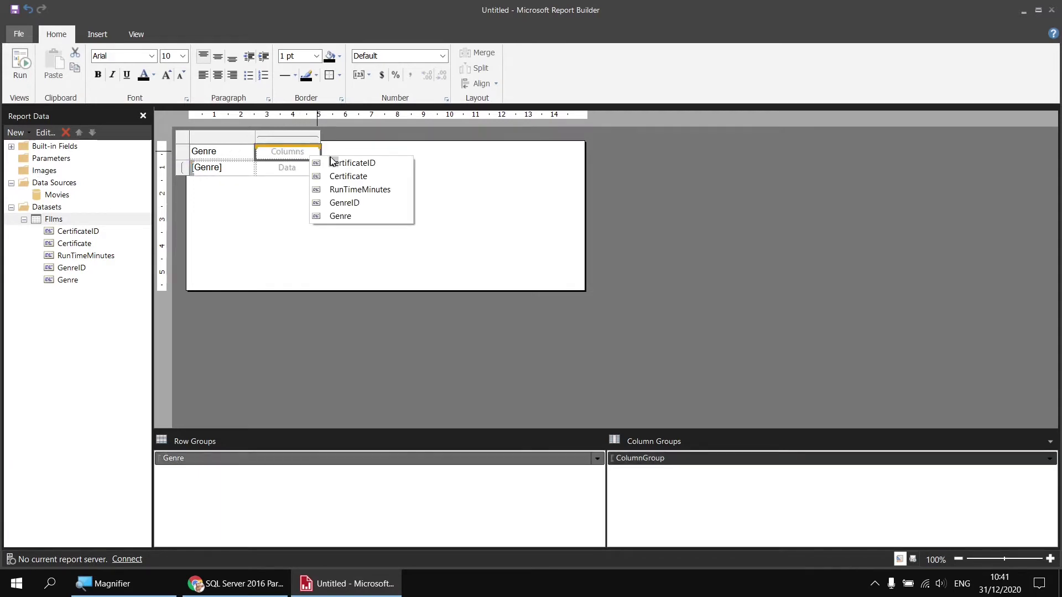
{"action": "left_click", "coordinate": [339, 165]}
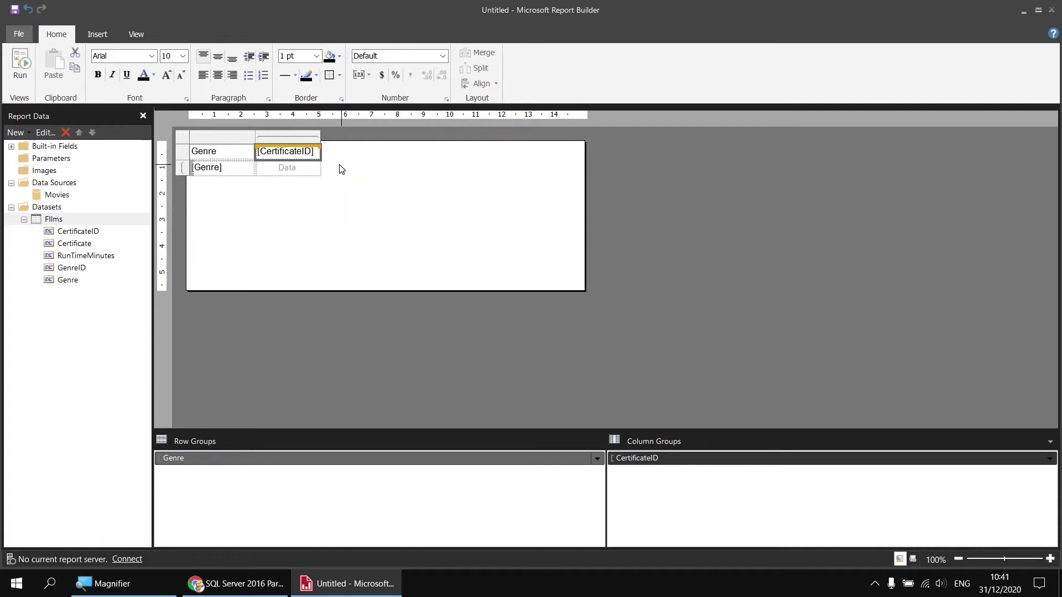
{"action": "left_click", "coordinate": [317, 153]}
{"action": "left_click", "coordinate": [341, 177]}
- Add the sum of RunTimeMinutes to the matrix data cell, preview the report and return to the design
{"action": "left_click", "coordinate": [315, 166]}
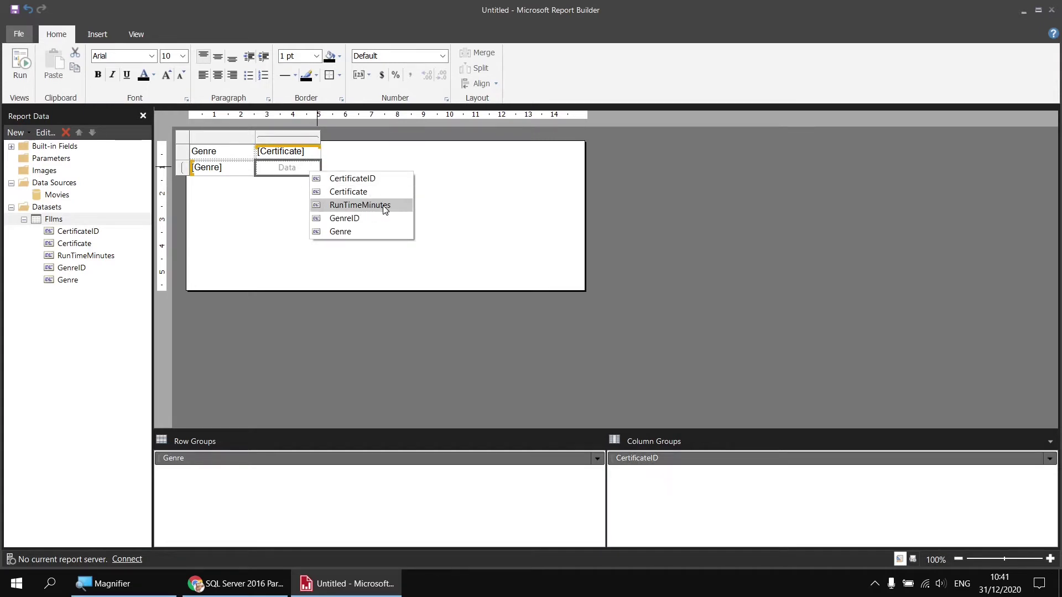
{"action": "left_click", "coordinate": [375, 205]}
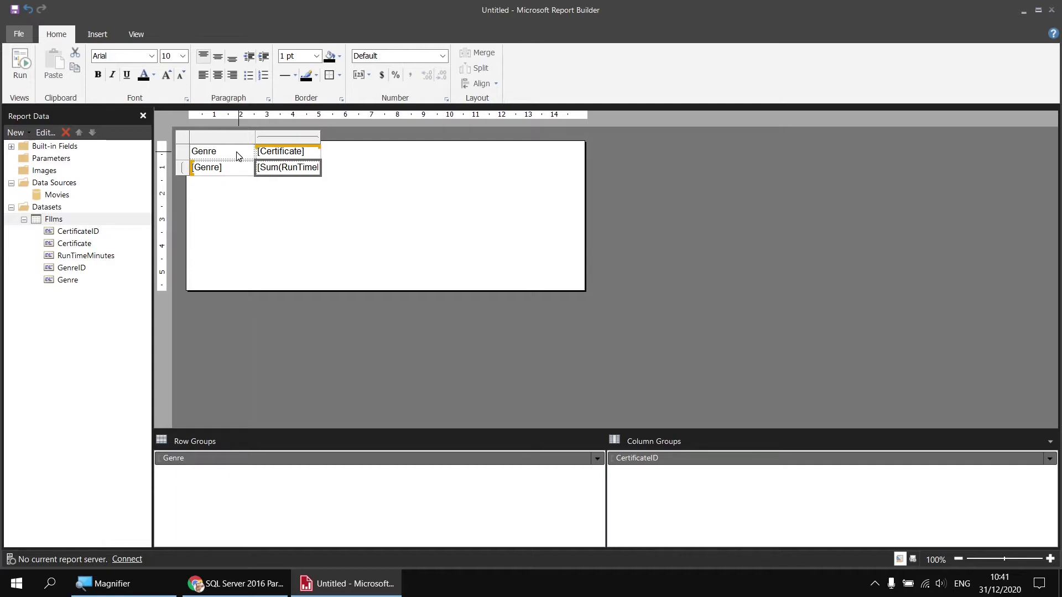
{"action": "left_click", "coordinate": [20, 64]}
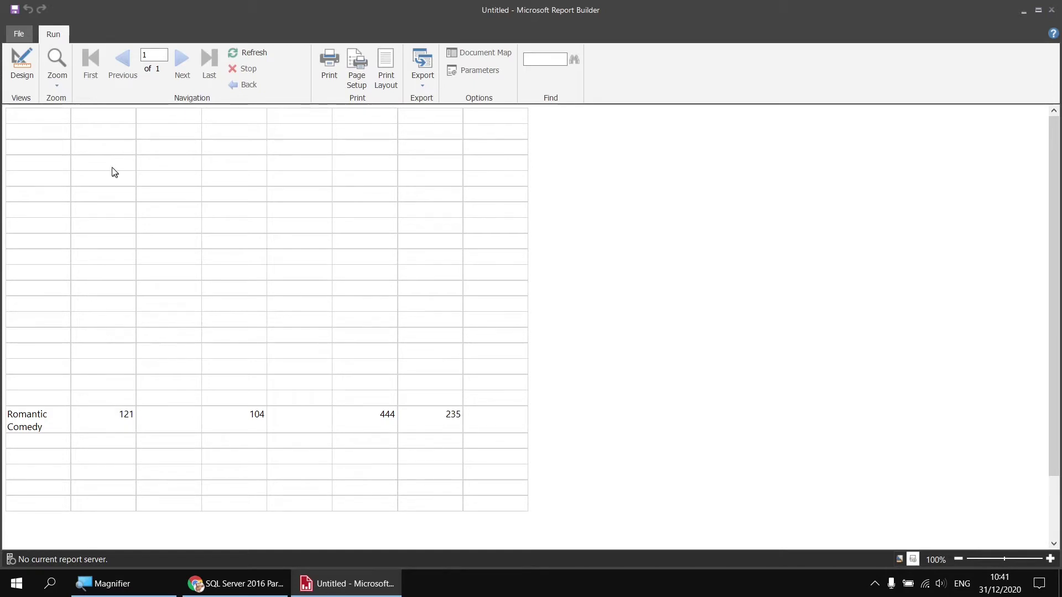
{"action": "left_click", "coordinate": [19, 65]}
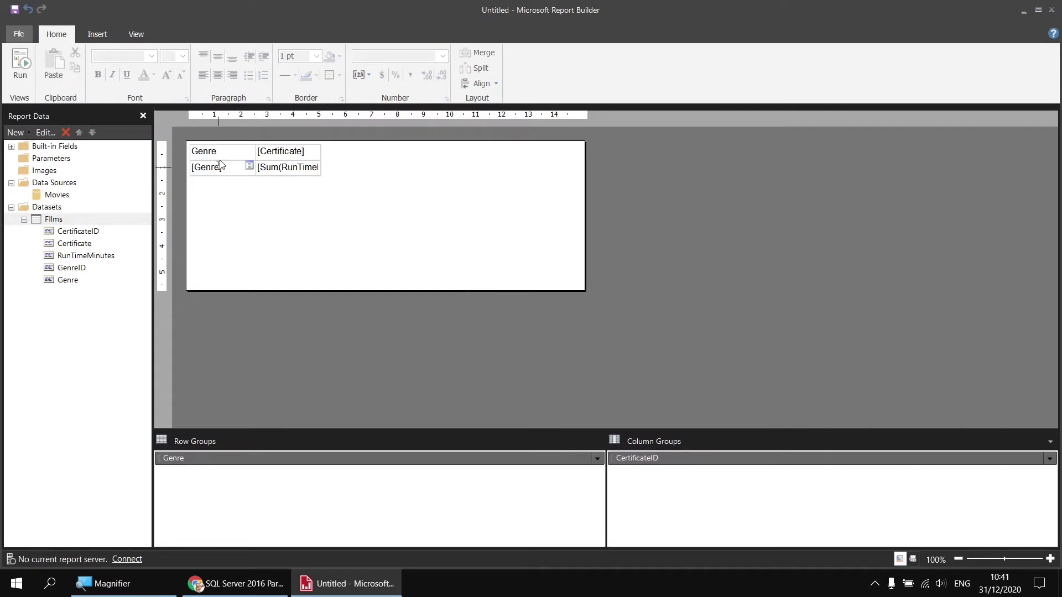
- Set the font of all the matrix cells to Arial, preview the report and return to the design
{"action": "left_click", "coordinate": [239, 160]}
{"action": "left_click", "coordinate": [287, 169]}
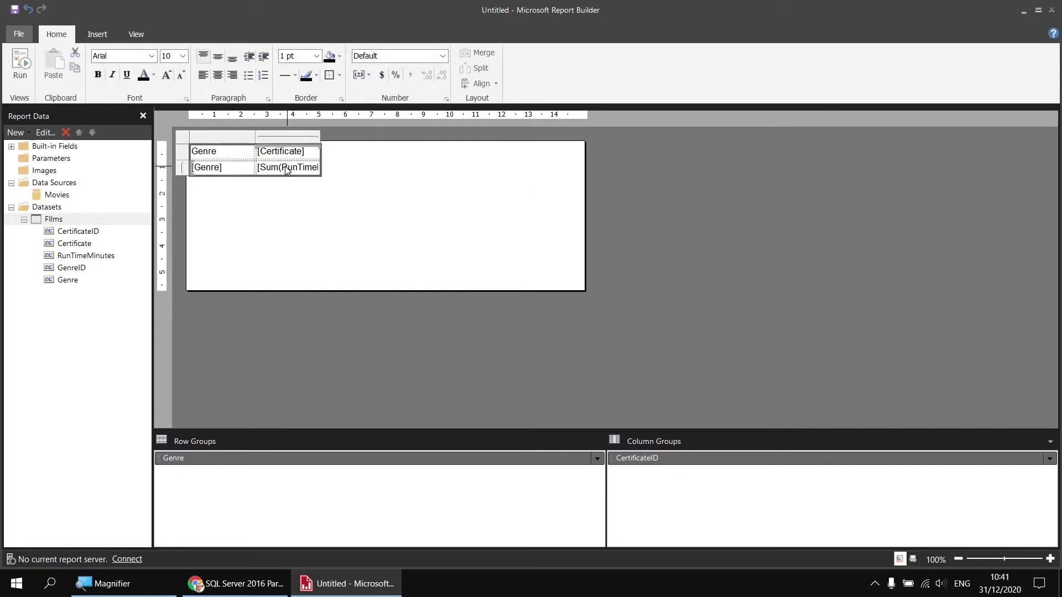
{"action": "left_click", "coordinate": [151, 56]}
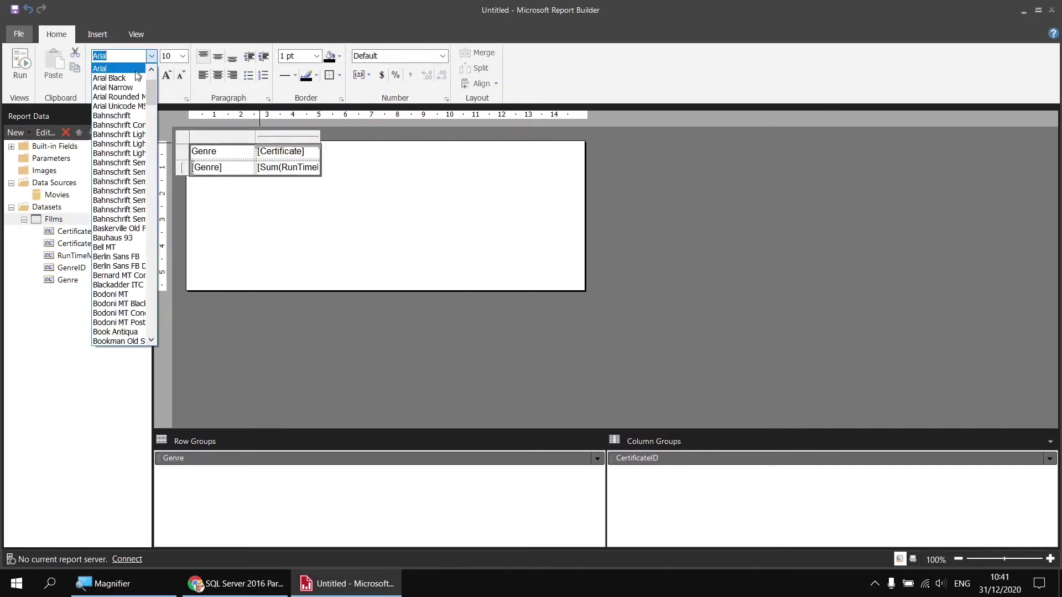
{"action": "key", "text": "ctrl+b"}
{"action": "left_click", "coordinate": [151, 56]}
{"action": "scroll", "coordinate": [122, 92], "scroll_direction": "up", "scroll_amount": 2}
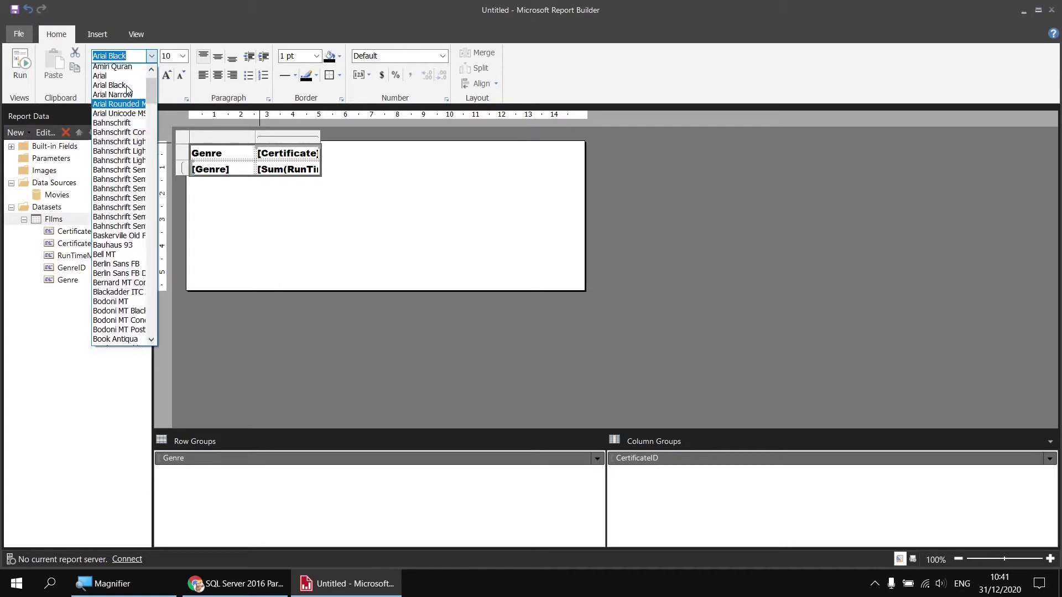
{"action": "left_click", "coordinate": [123, 89]}
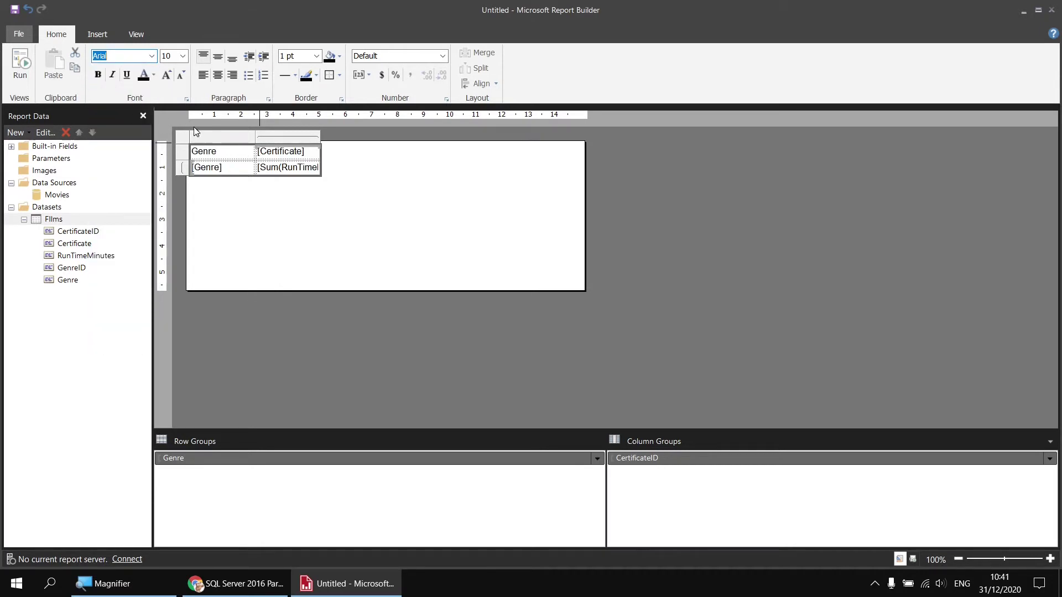
{"action": "left_click", "coordinate": [20, 62]}
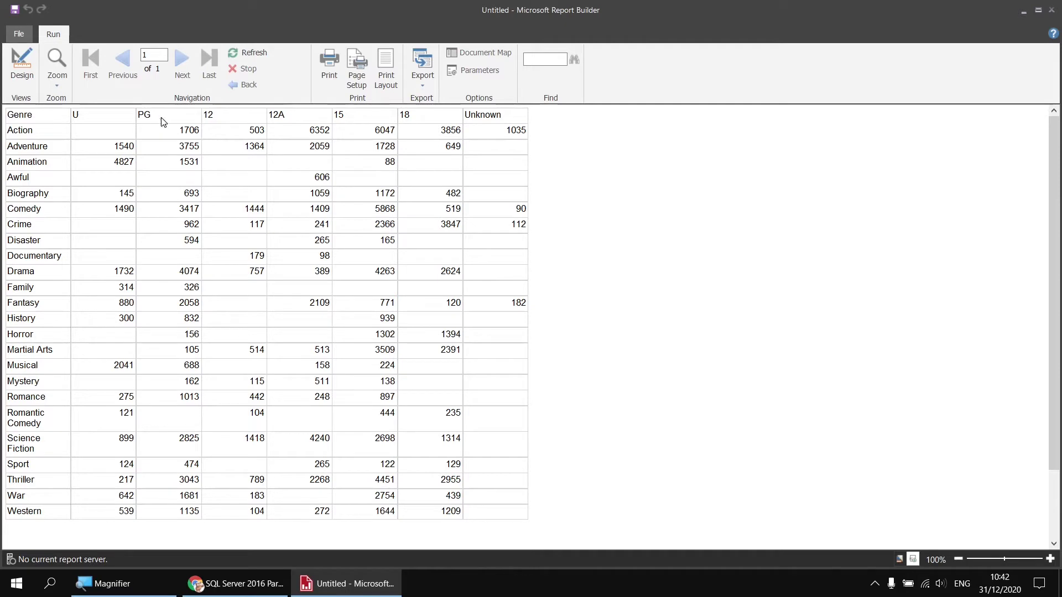
{"action": "left_click", "coordinate": [22, 63]}
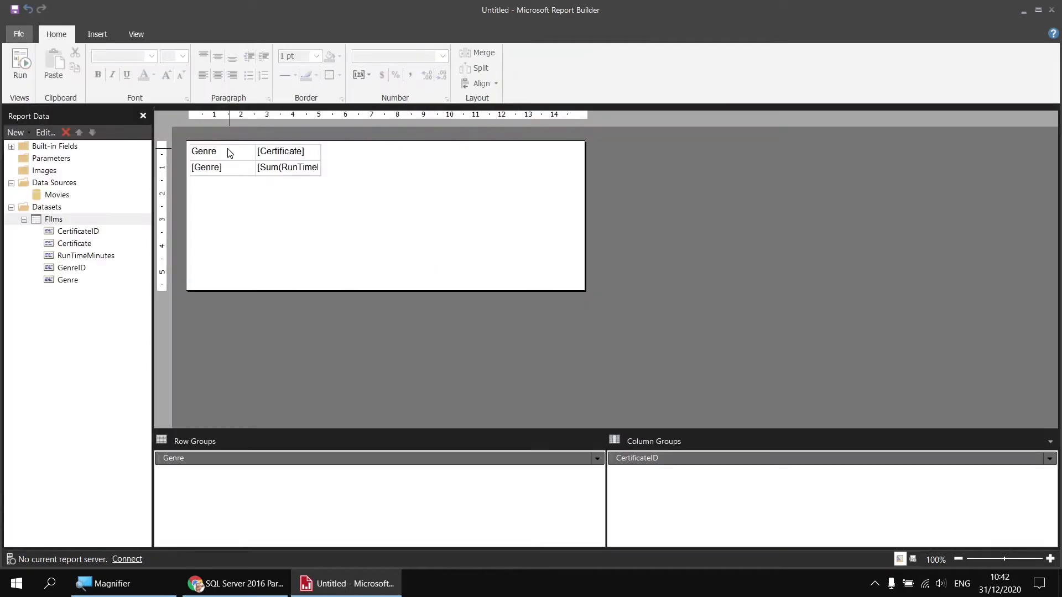
- Widen the matrix's Genre column and move the matrix flush into the report body's upper-left corner
{"action": "left_click", "coordinate": [230, 153]}
{"action": "left_click_drag", "start_coordinate": [255, 139], "coordinate": [287, 141]}
{"action": "left_click", "coordinate": [182, 140]}
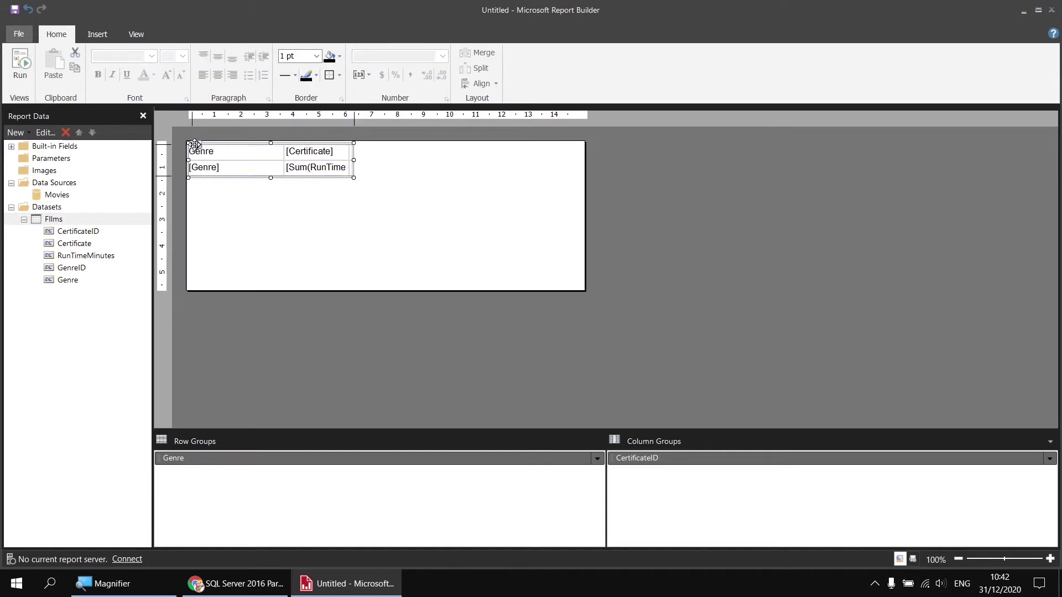
- Format the matrix header row with a slate blue fill and bold white text
{"action": "left_click", "coordinate": [244, 153]}
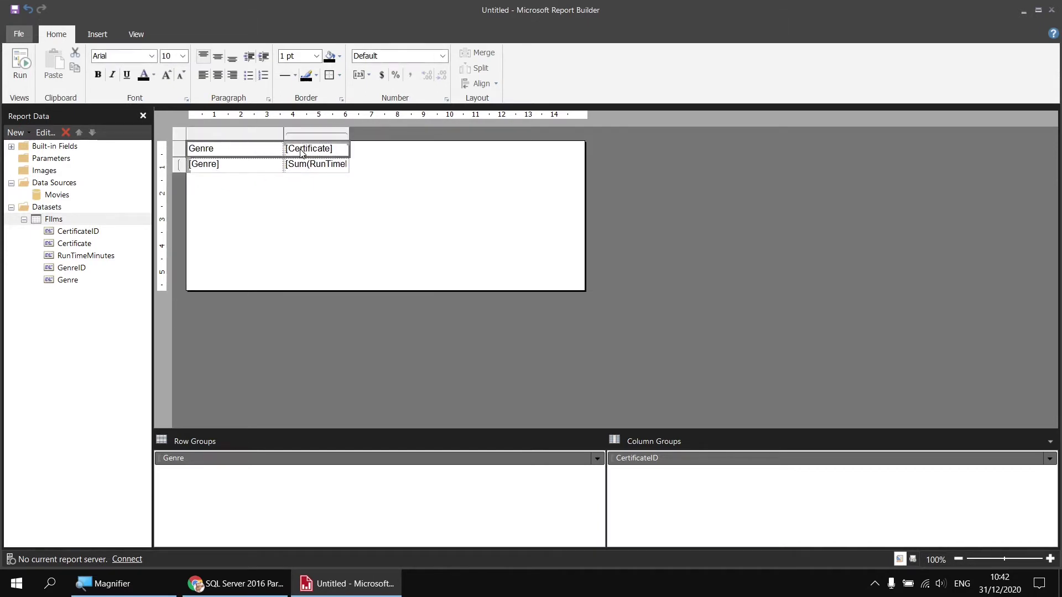
{"action": "left_click", "coordinate": [340, 58]}
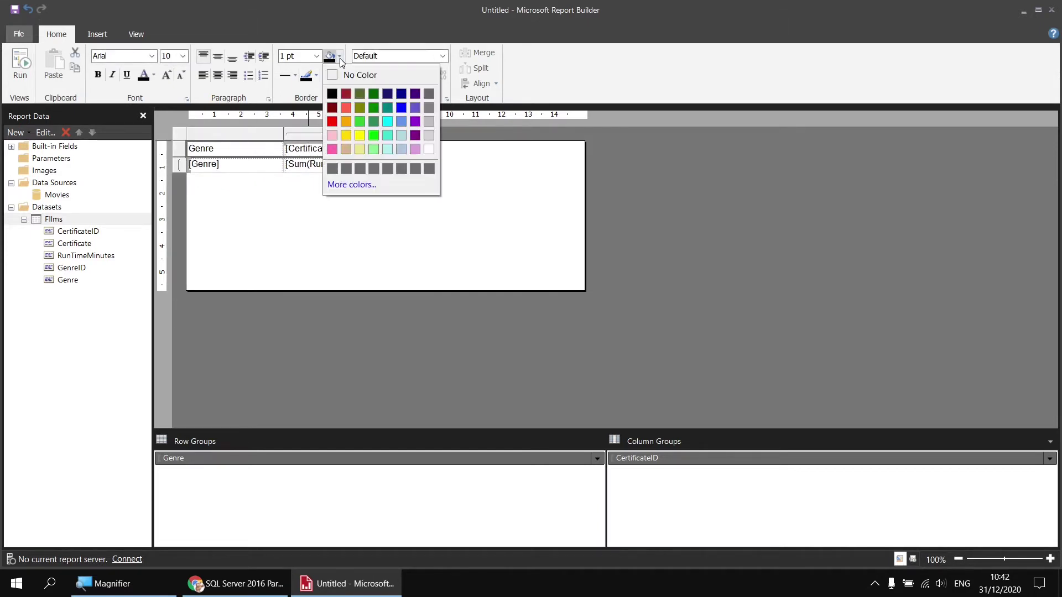
{"action": "left_click", "coordinate": [416, 108]}
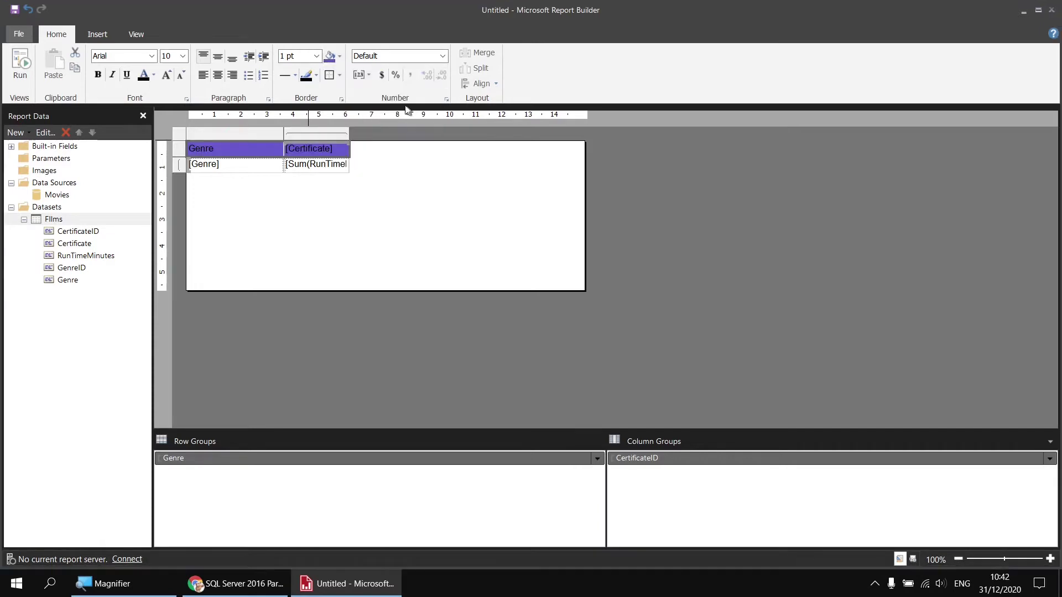
{"action": "left_click", "coordinate": [153, 75]}
{"action": "left_click", "coordinate": [229, 141]}
{"action": "left_click", "coordinate": [98, 74]}
- Give the Genre row heading cell a light steel blue fill and bold text, and check it in a report preview
{"action": "left_click", "coordinate": [240, 171]}
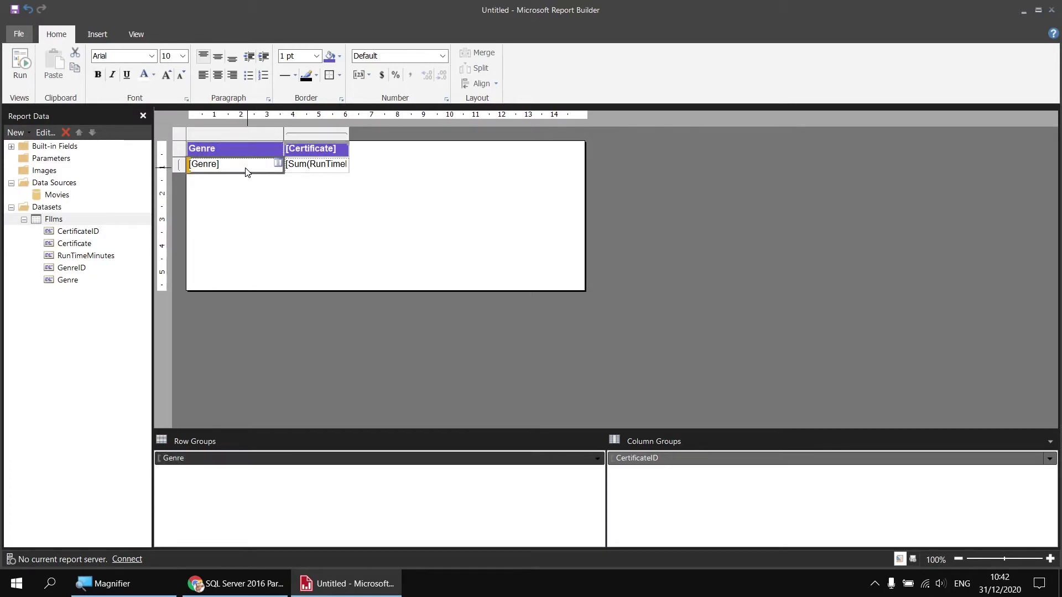
{"action": "left_click", "coordinate": [339, 57]}
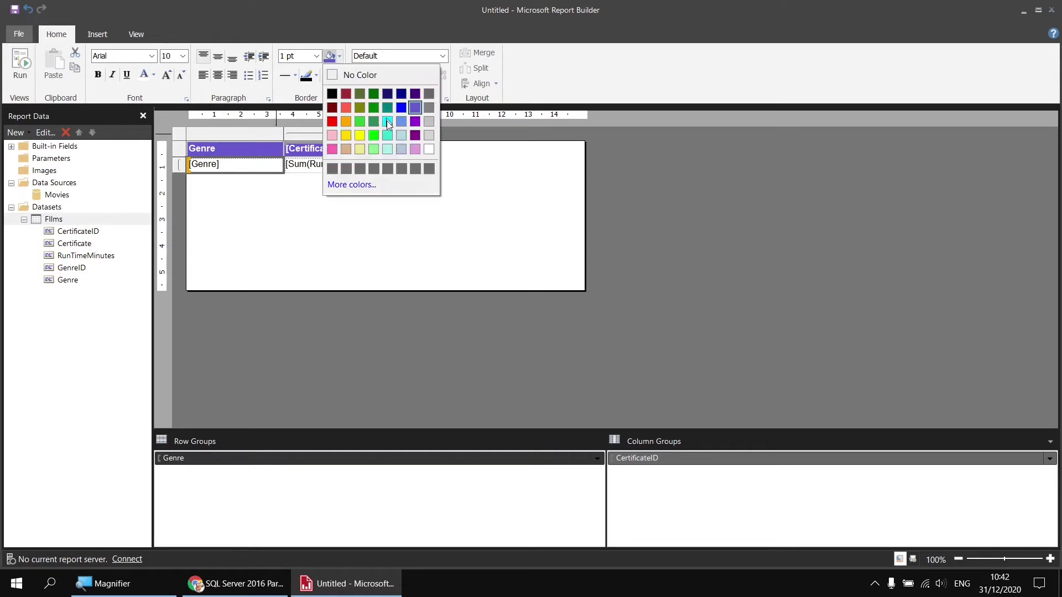
{"action": "left_click", "coordinate": [402, 150]}
{"action": "left_click", "coordinate": [98, 74]}
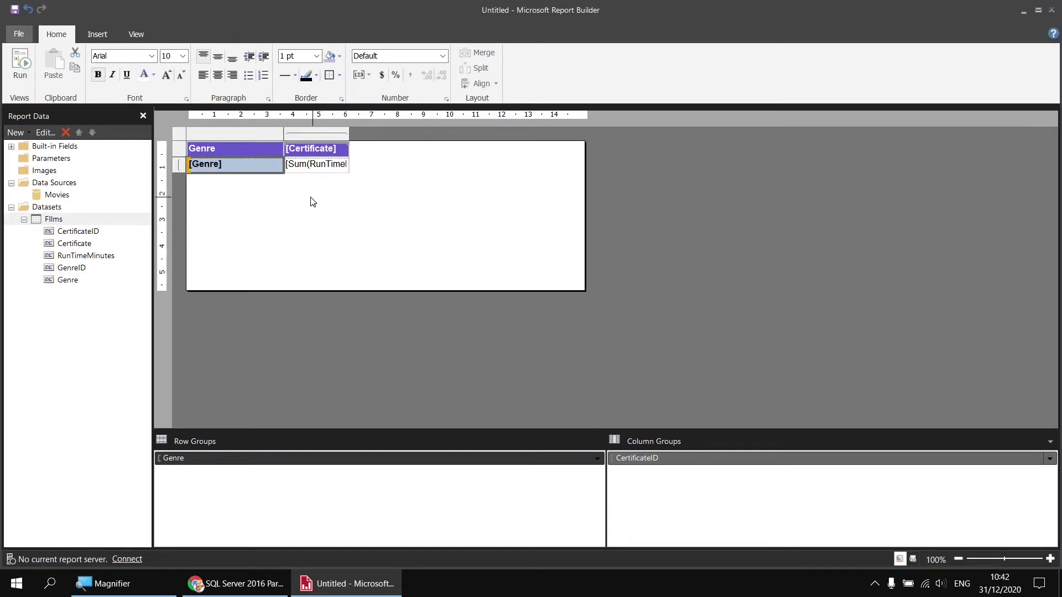
{"action": "left_click", "coordinate": [20, 61]}
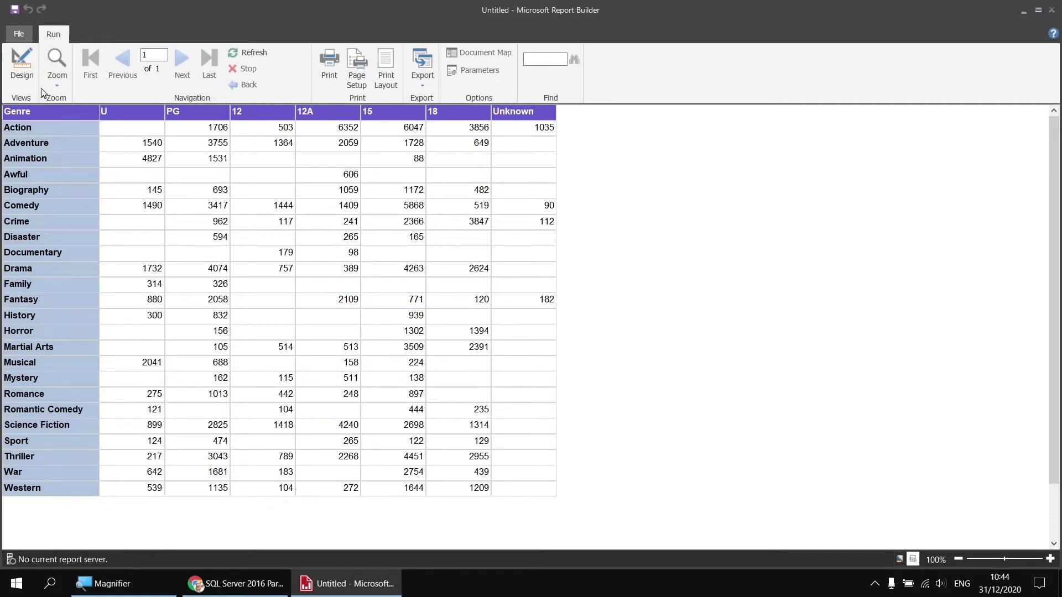
{"action": "left_click", "coordinate": [21, 67]}
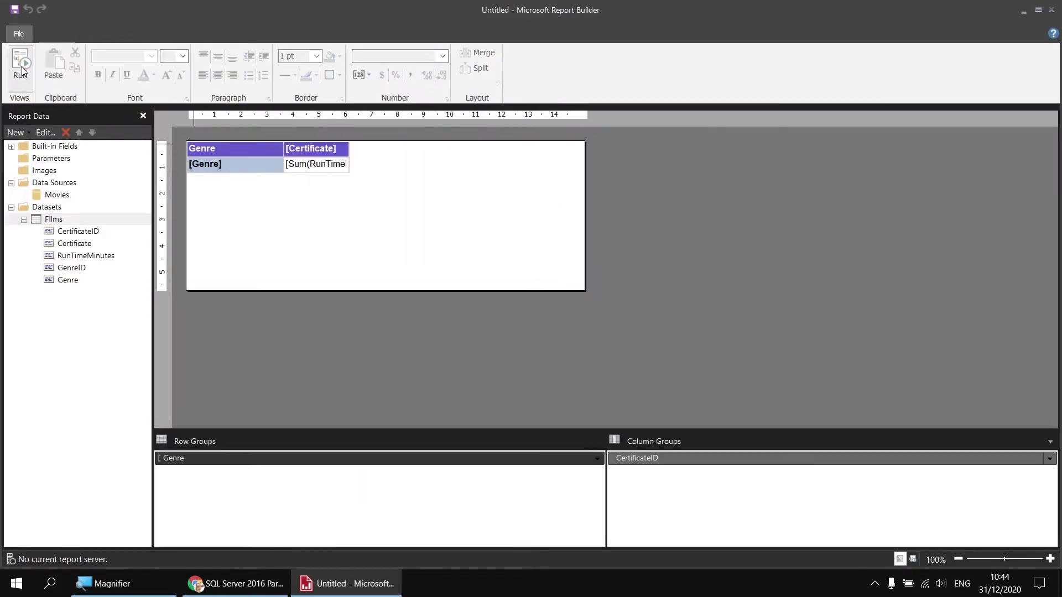
- Add a total row and a total column to the matrix, and put the RunTimeMinutes sum in the grand total cell
{"action": "right_click", "coordinate": [316, 172]}
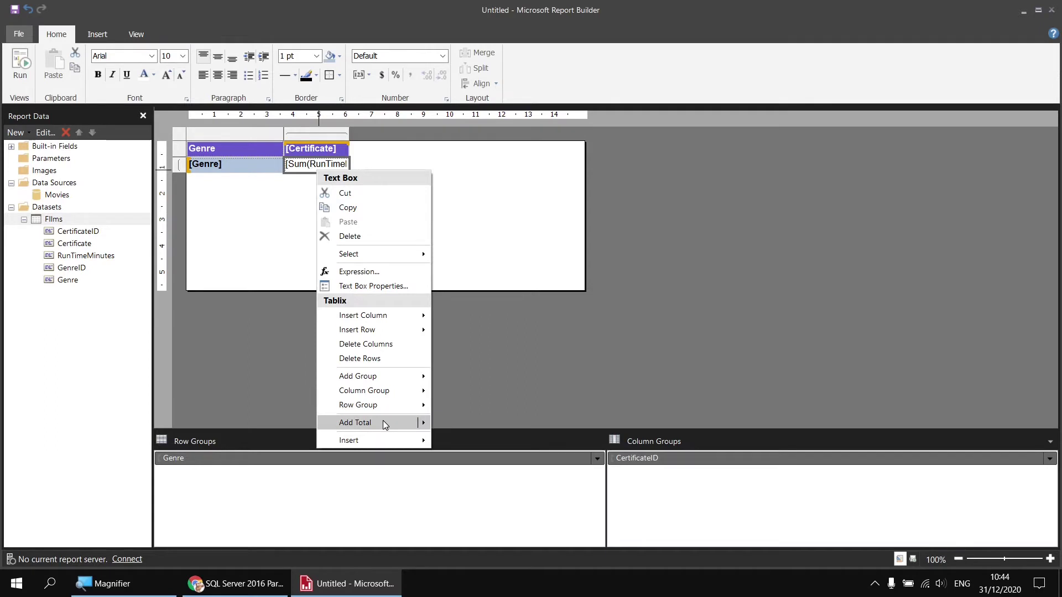
{"action": "mouse_move", "coordinate": [383, 422]}
{"action": "left_click", "coordinate": [449, 423]}
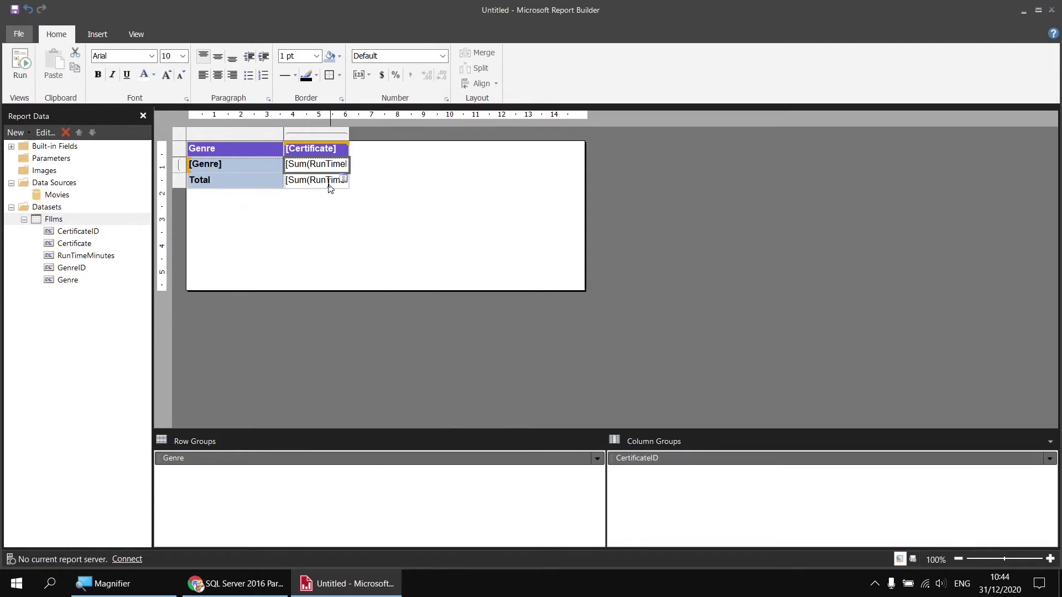
{"action": "right_click", "coordinate": [319, 169]}
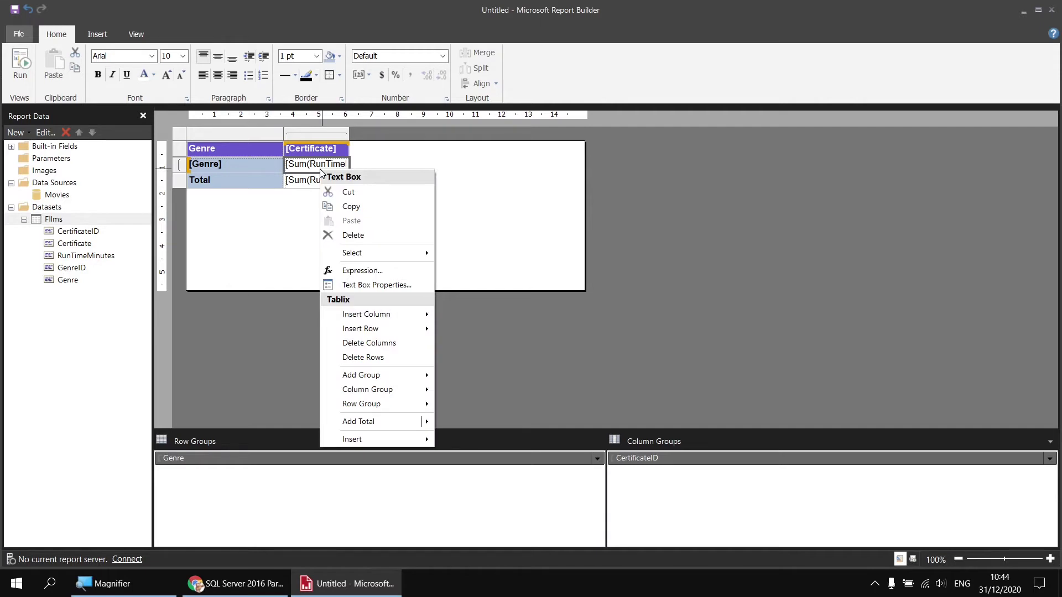
{"action": "mouse_move", "coordinate": [379, 423]}
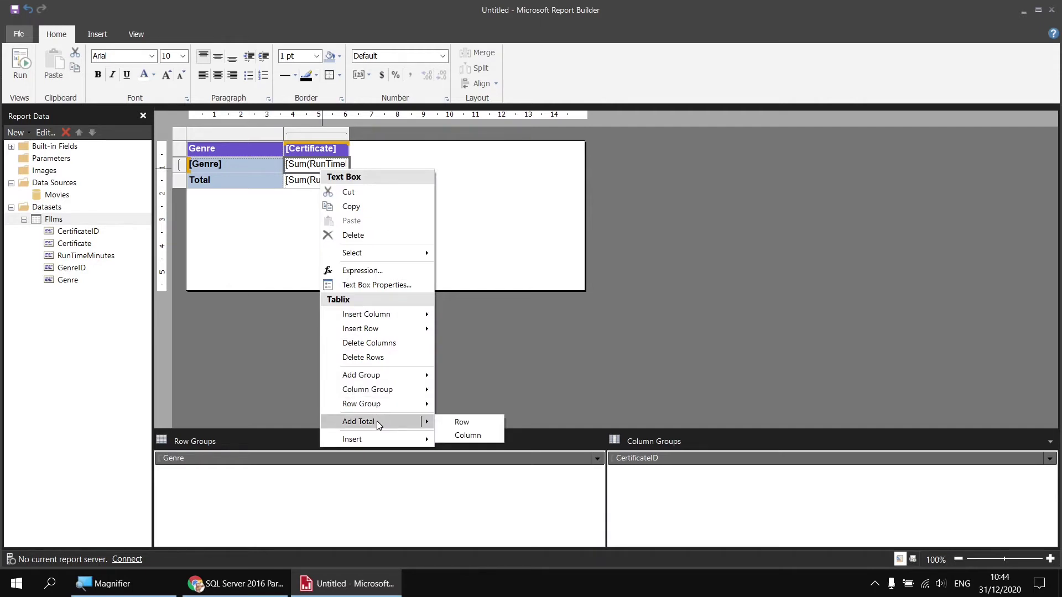
{"action": "left_click", "coordinate": [446, 437]}
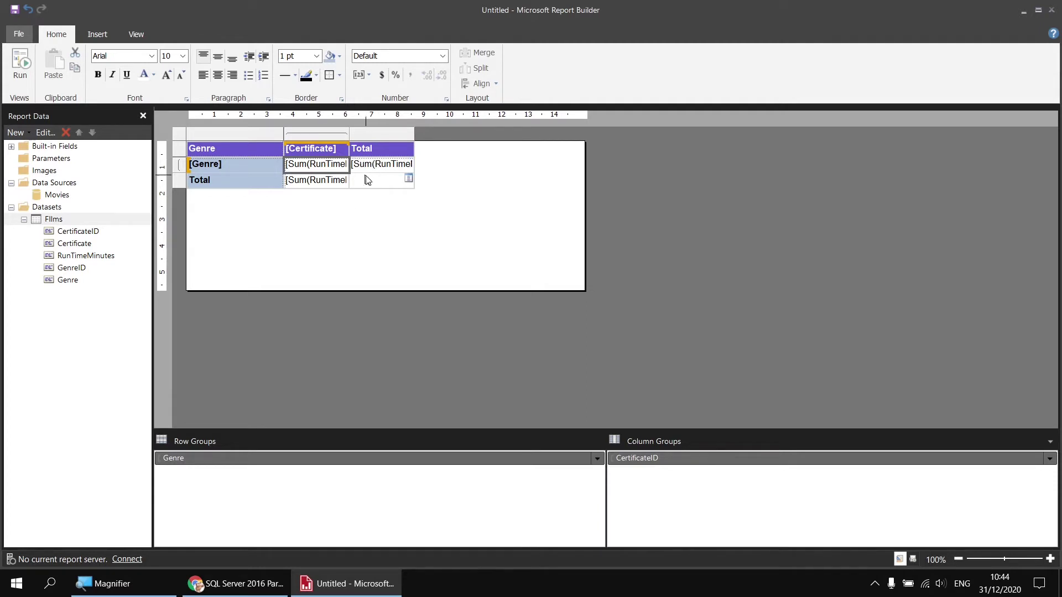
{"action": "left_click", "coordinate": [409, 179]}
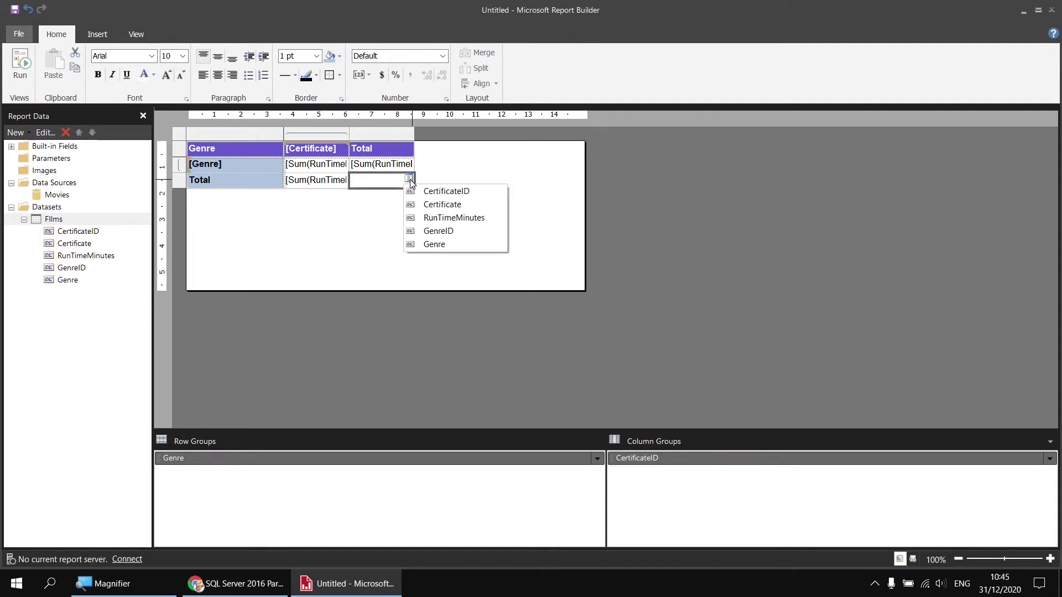
{"action": "left_click", "coordinate": [454, 218]}
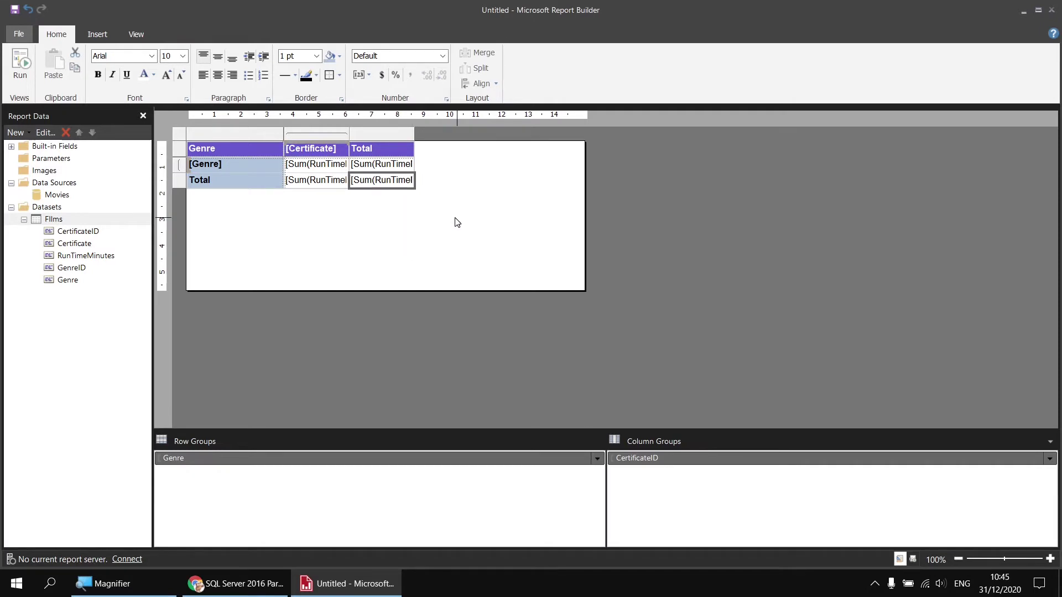
- Make the three total value cells bold and fill them with light grey
{"action": "left_click_drag", "start_coordinate": [325, 184], "coordinate": [352, 180]}
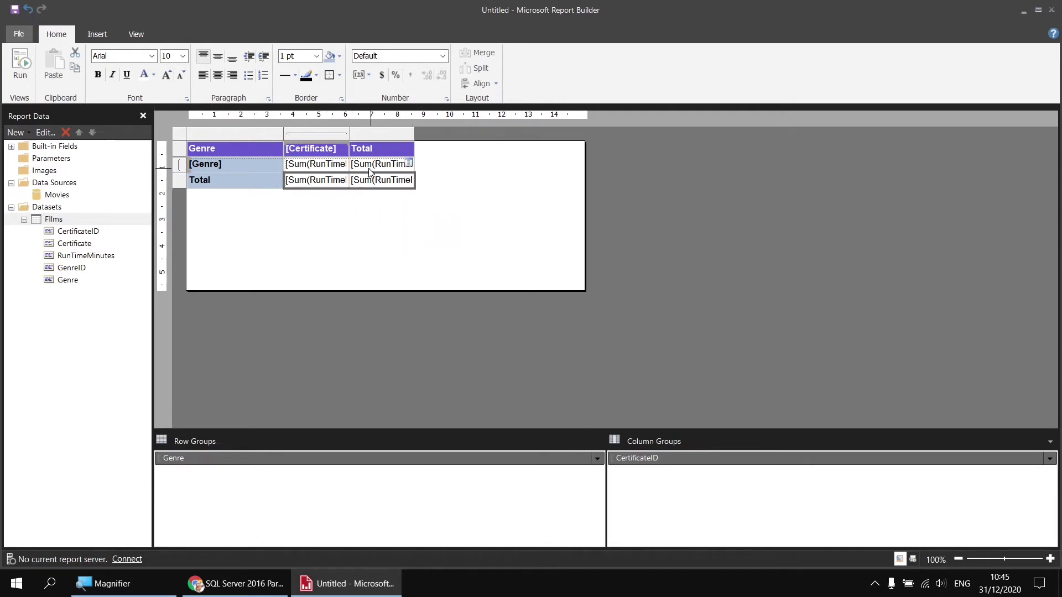
{"action": "left_click", "coordinate": [369, 164], "text": "ctrl"}
{"action": "left_click", "coordinate": [97, 74]}
{"action": "left_click", "coordinate": [340, 56]}
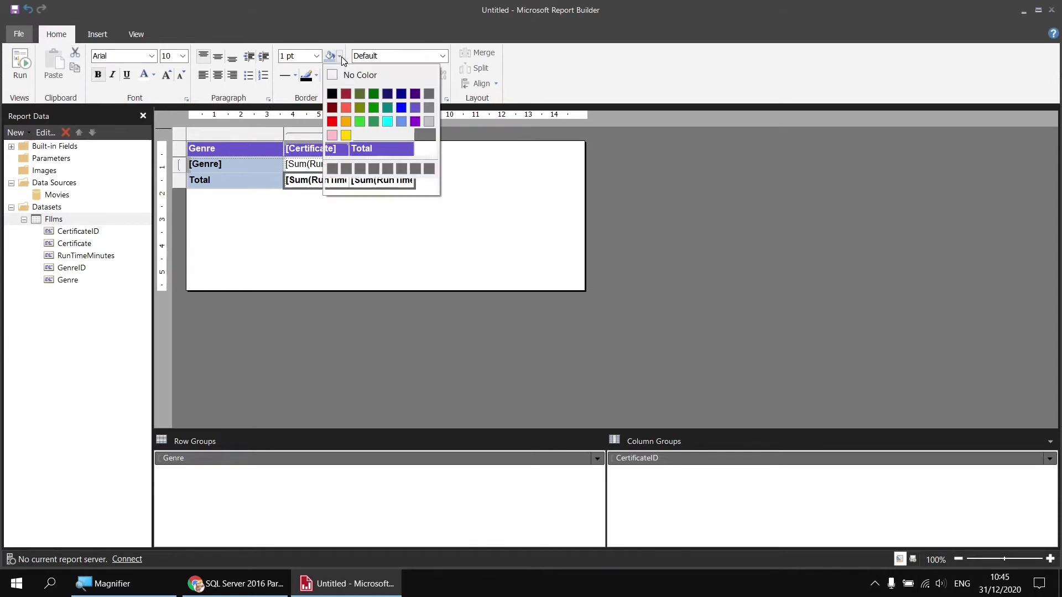
{"action": "left_click", "coordinate": [429, 135]}
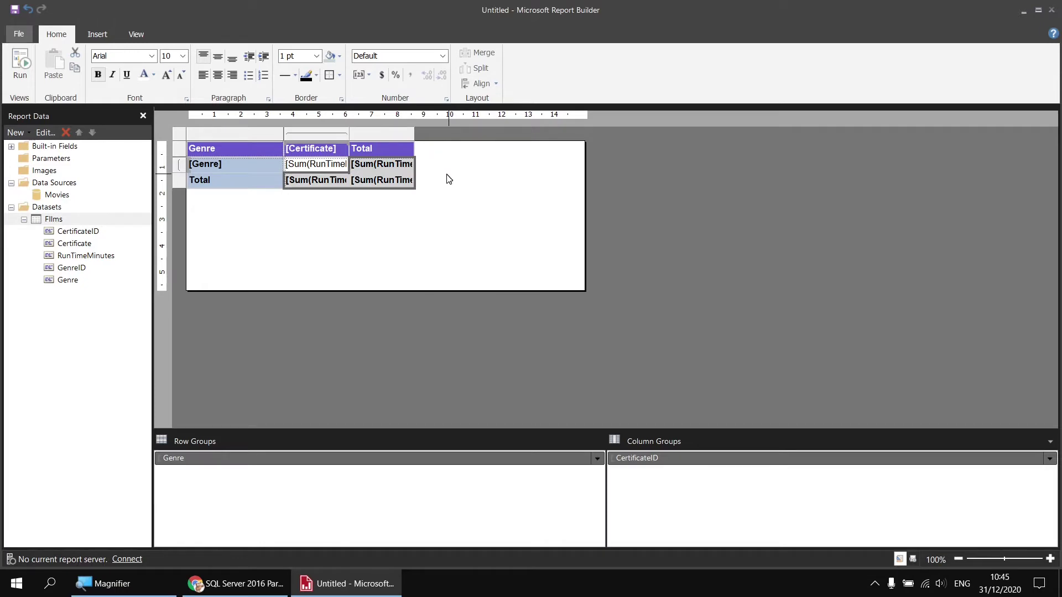
- Preview the report, and in the design examine the matrix's column total, row total and detail value cells
{"action": "left_click", "coordinate": [420, 214]}
{"action": "left_click", "coordinate": [20, 64]}
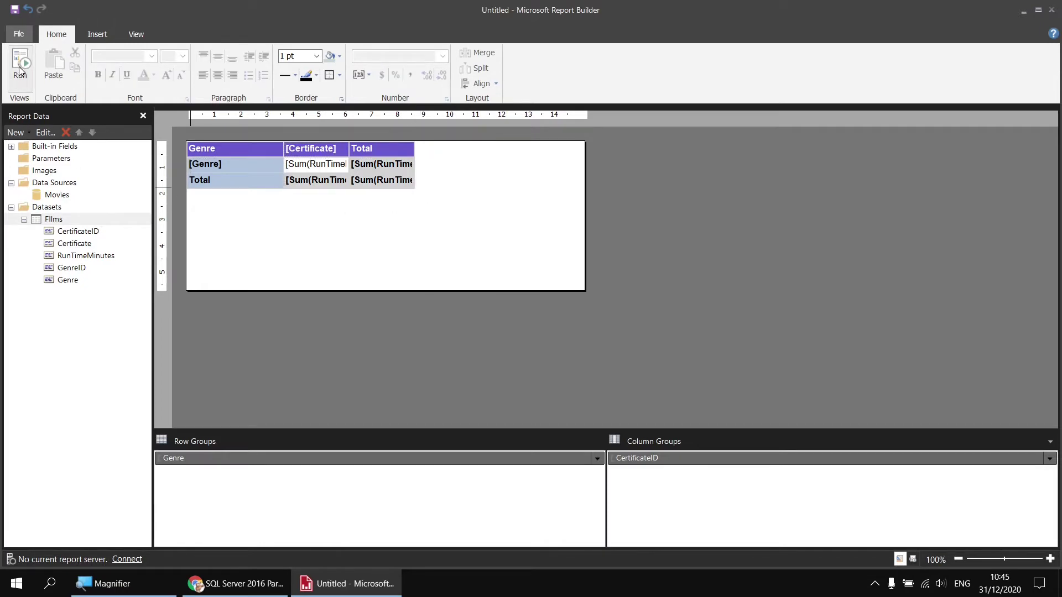
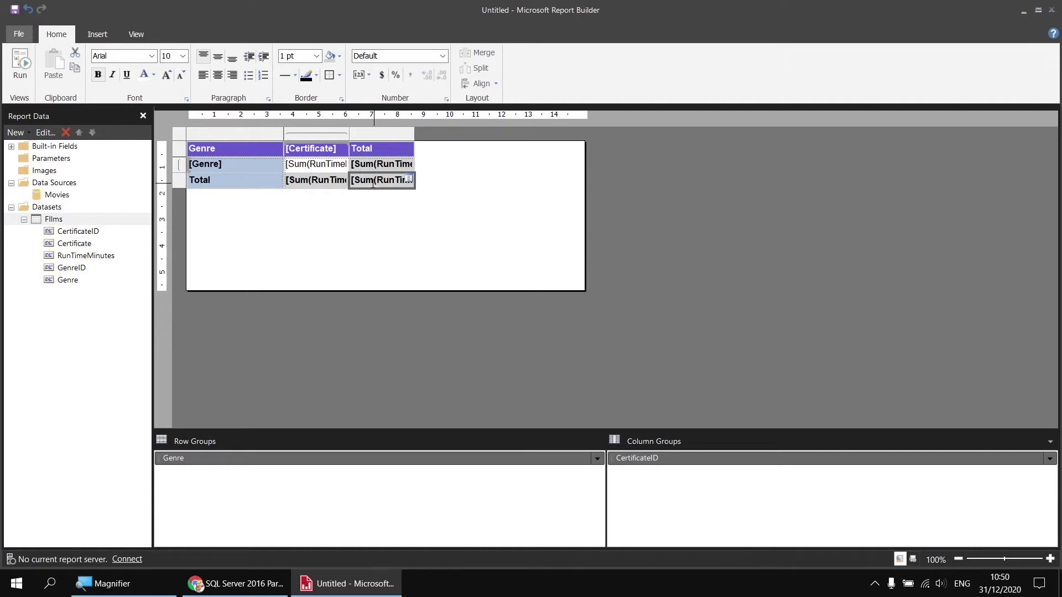
{"action": "left_click", "coordinate": [308, 186]}
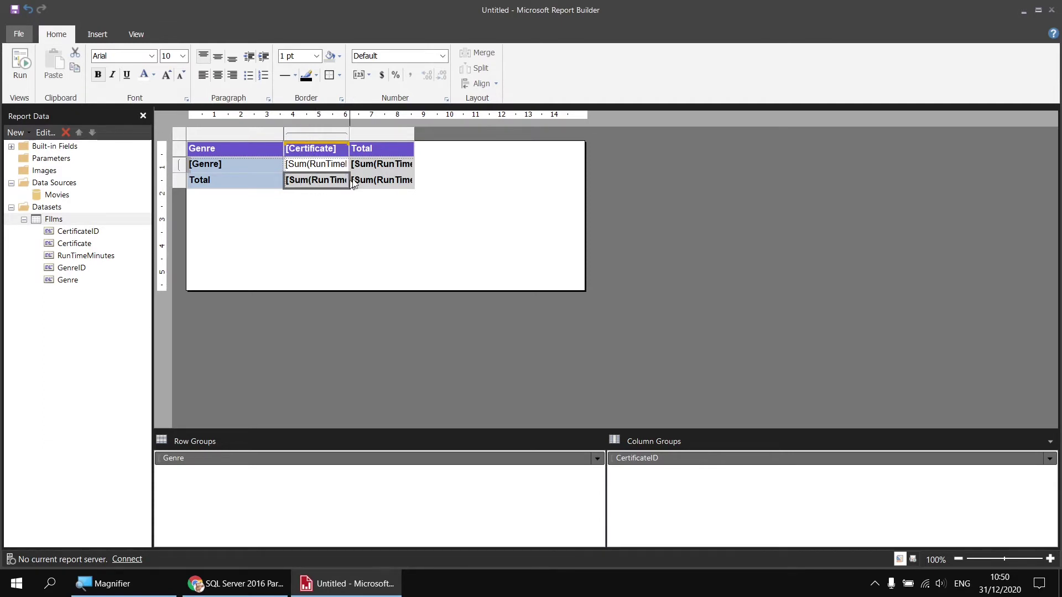
{"action": "left_click", "coordinate": [370, 171]}
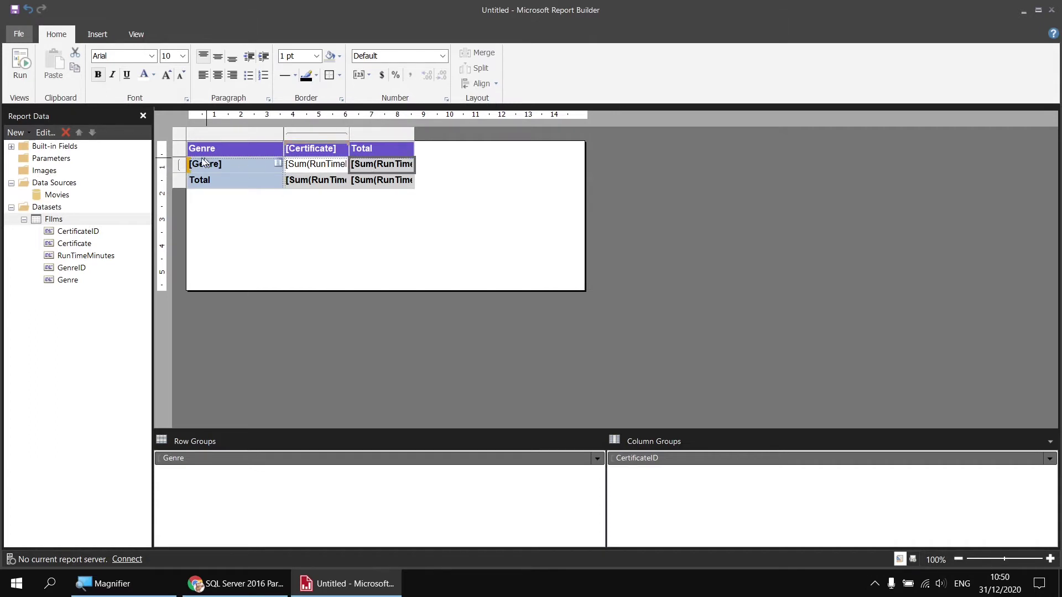
{"action": "left_click", "coordinate": [326, 173]}
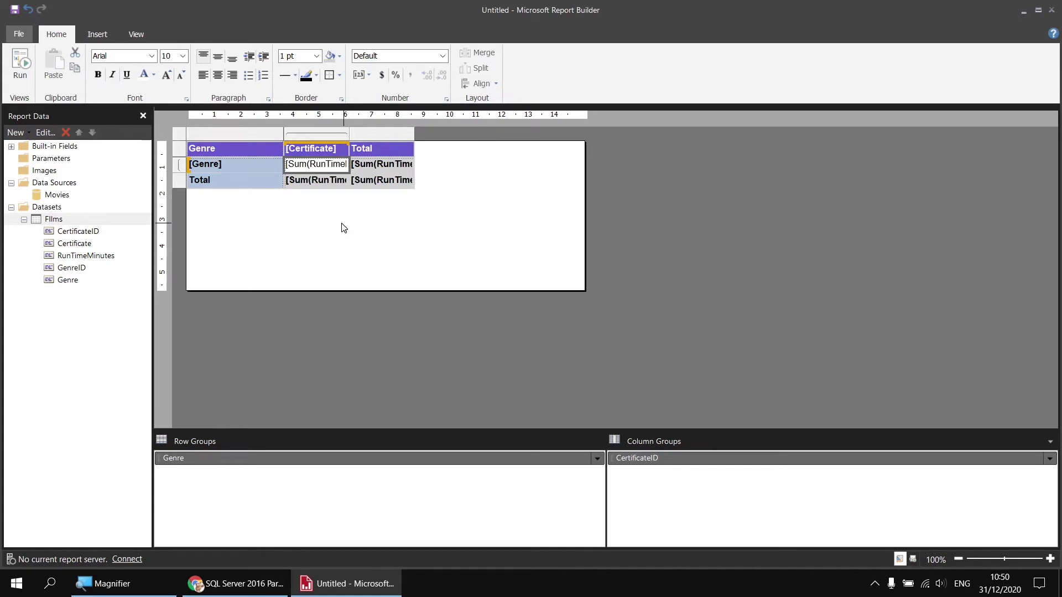
- Narrow the matrix's Certificate and Total columns to about 1.6 cm each to free space beside the matrix
{"action": "left_click", "coordinate": [346, 135]}
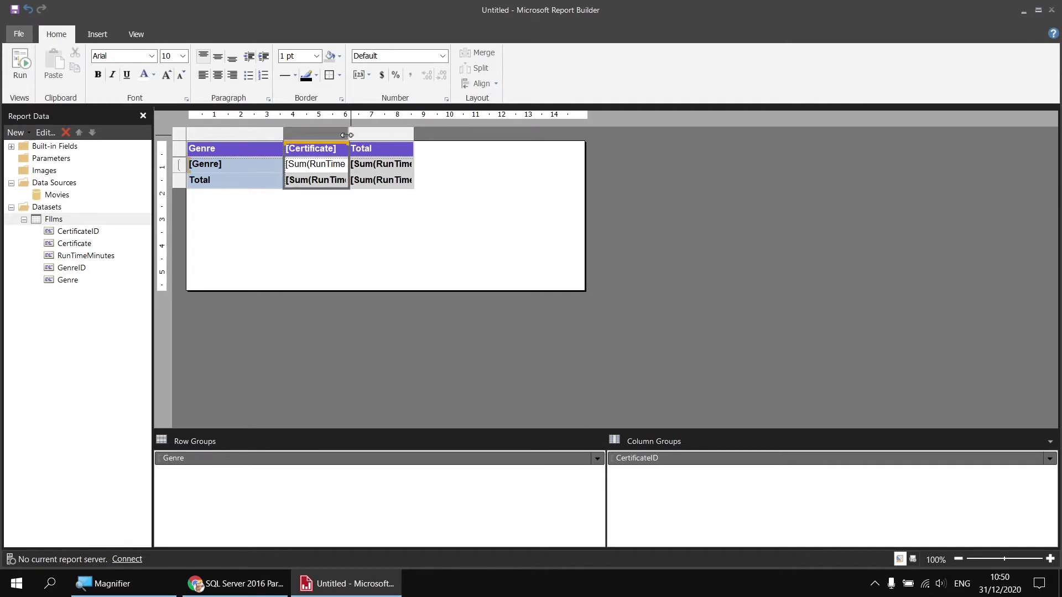
{"action": "left_click_drag", "start_coordinate": [346, 135], "coordinate": [372, 135]}
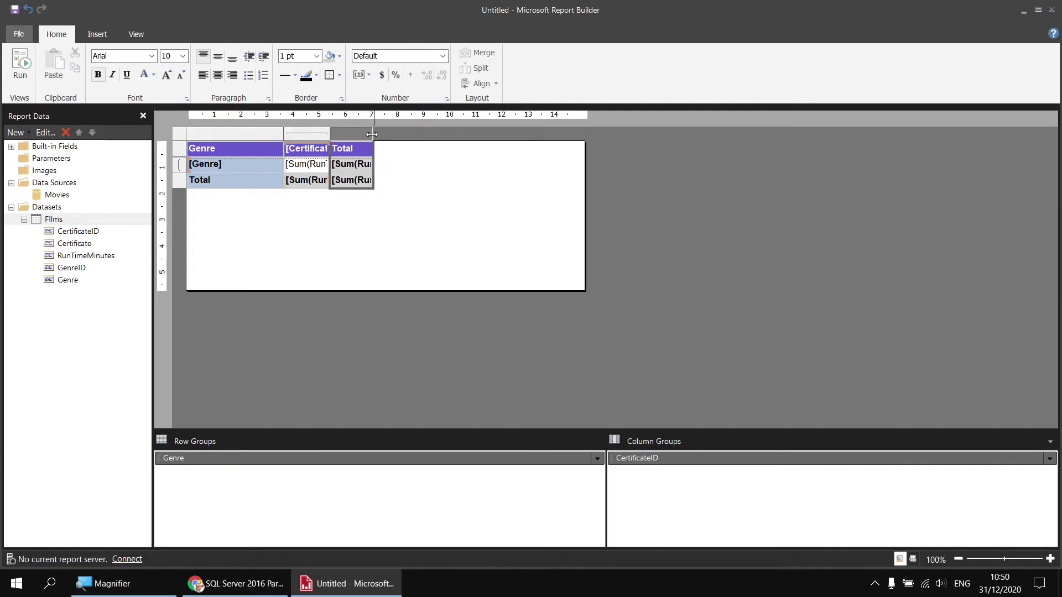
{"action": "left_click_drag", "start_coordinate": [329, 135], "coordinate": [327, 134]}
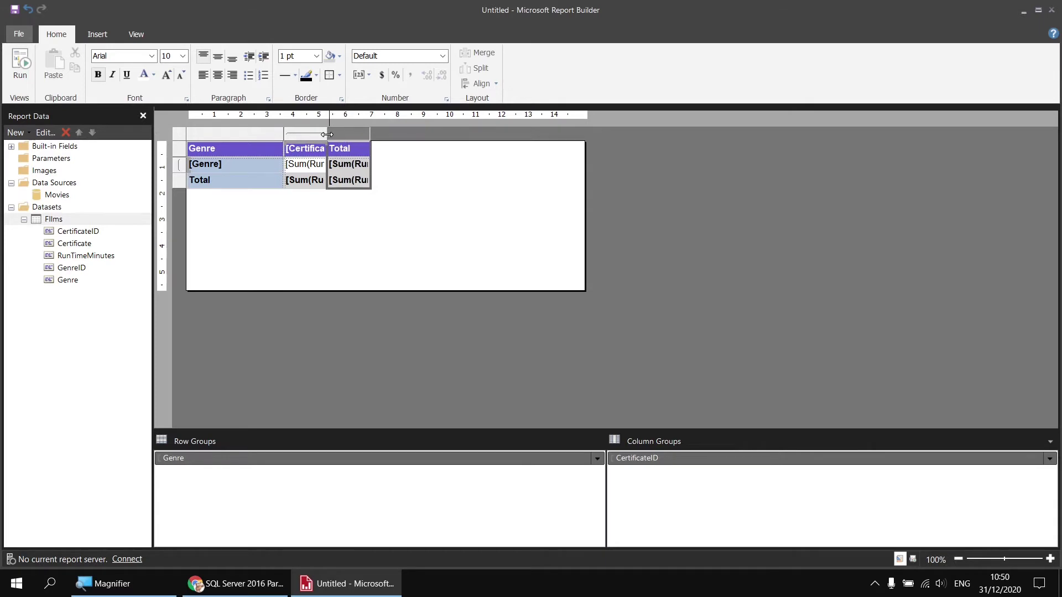
- Copy the whole matrix, paste a duplicate and place it directly beside the original with their tops aligned
{"action": "left_click_drag", "start_coordinate": [330, 213], "coordinate": [287, 166]}
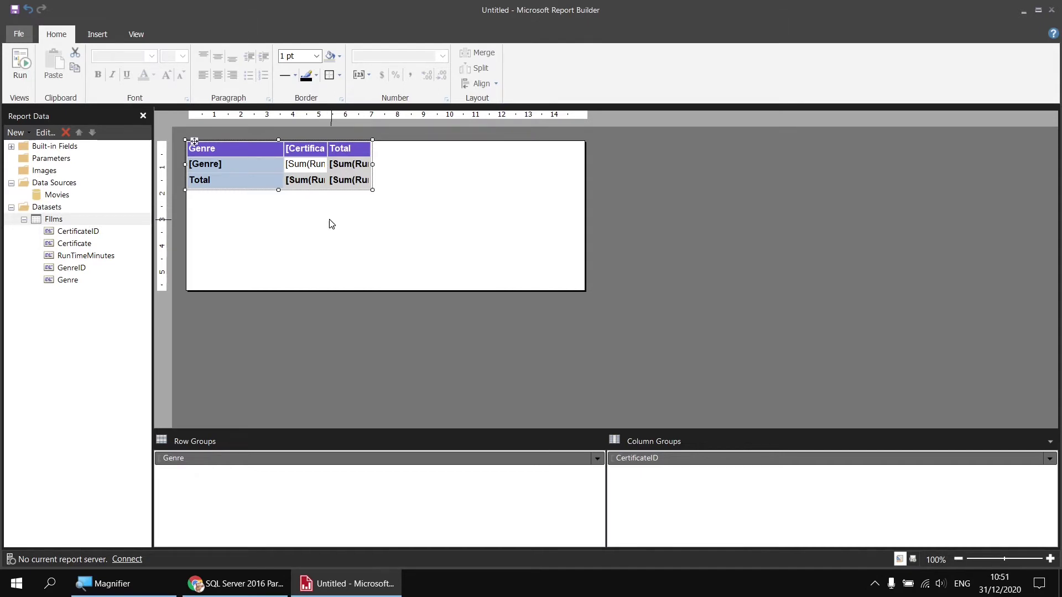
{"action": "left_click", "coordinate": [332, 224]}
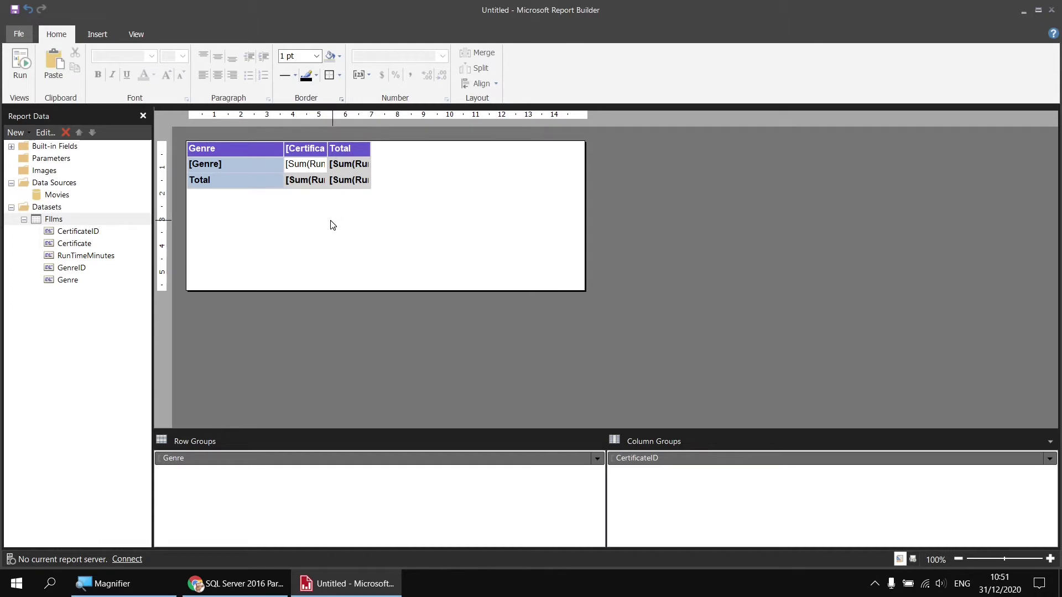
{"action": "key", "text": "ctrl+v"}
{"action": "left_click_drag", "start_coordinate": [301, 193], "coordinate": [382, 142]}
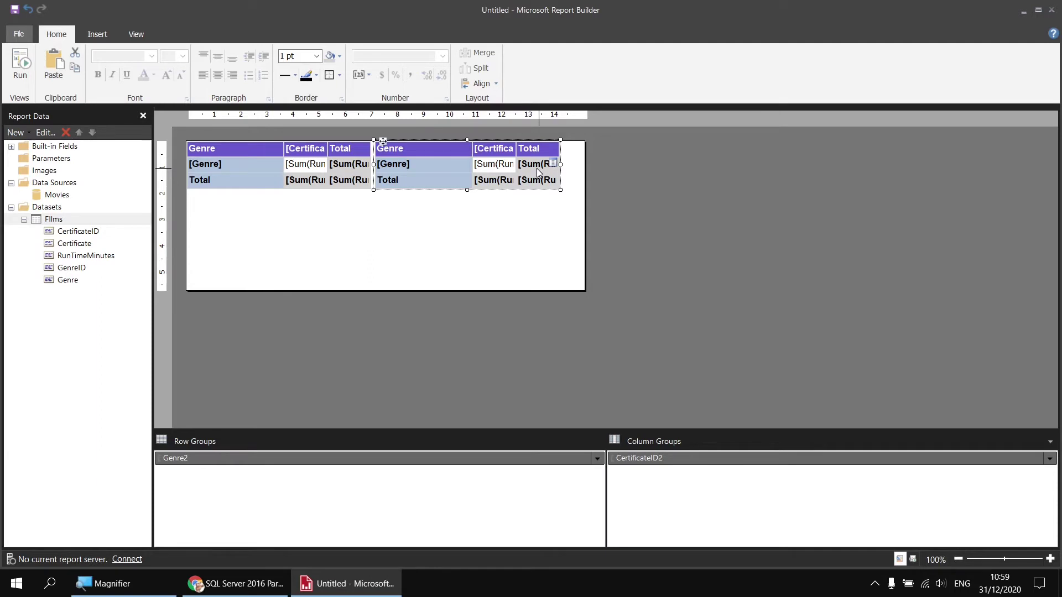
- Open the expression of the duplicate matrix's detail cell and examine the description and examples of the Sum aggregate function
{"action": "right_click", "coordinate": [492, 171]}
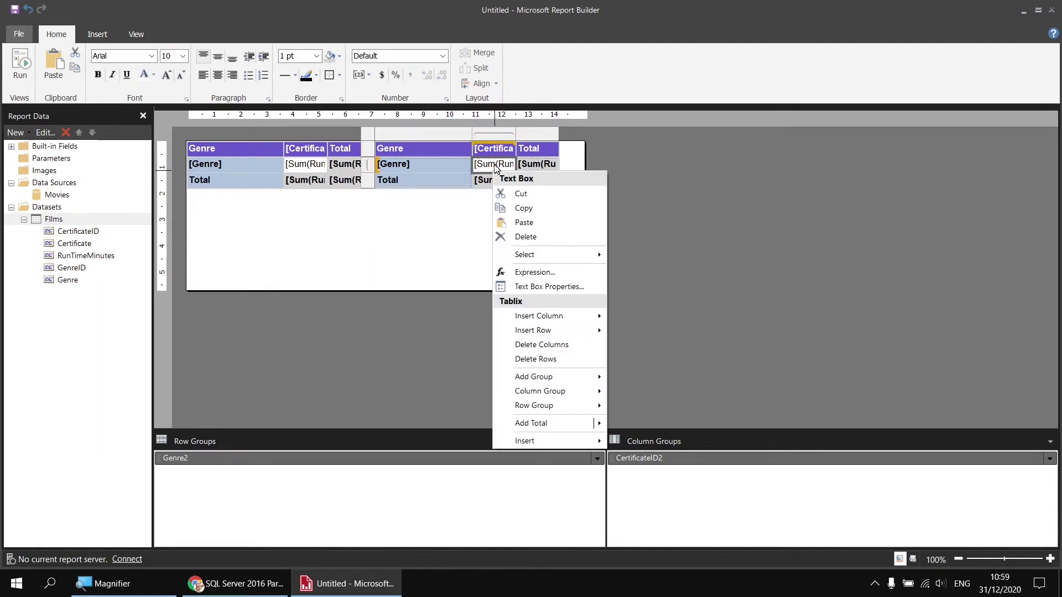
{"action": "left_click", "coordinate": [530, 272]}
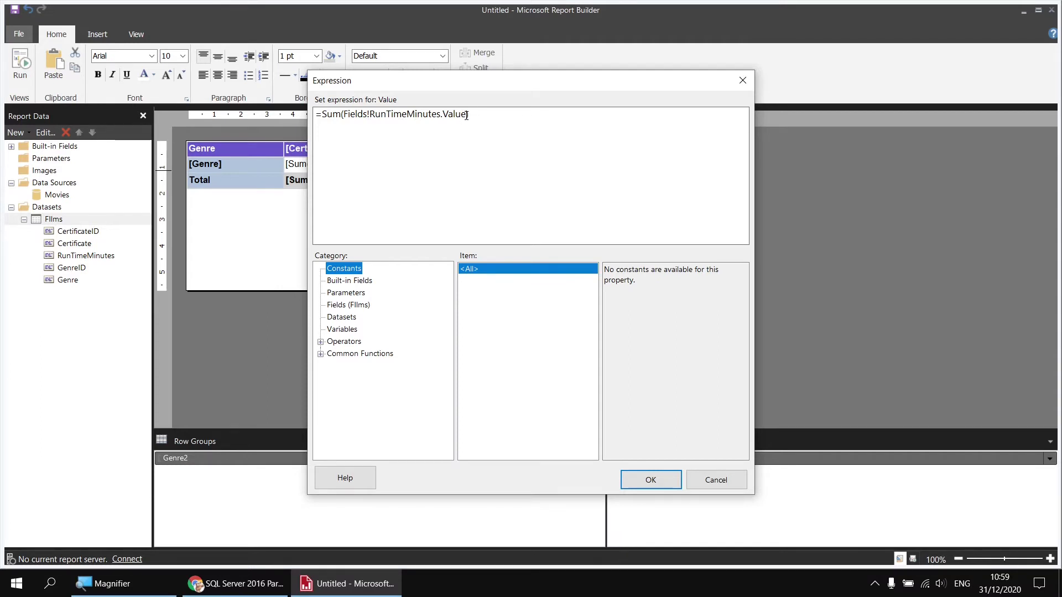
{"action": "left_click_drag", "start_coordinate": [468, 82], "coordinate": [698, 75]}
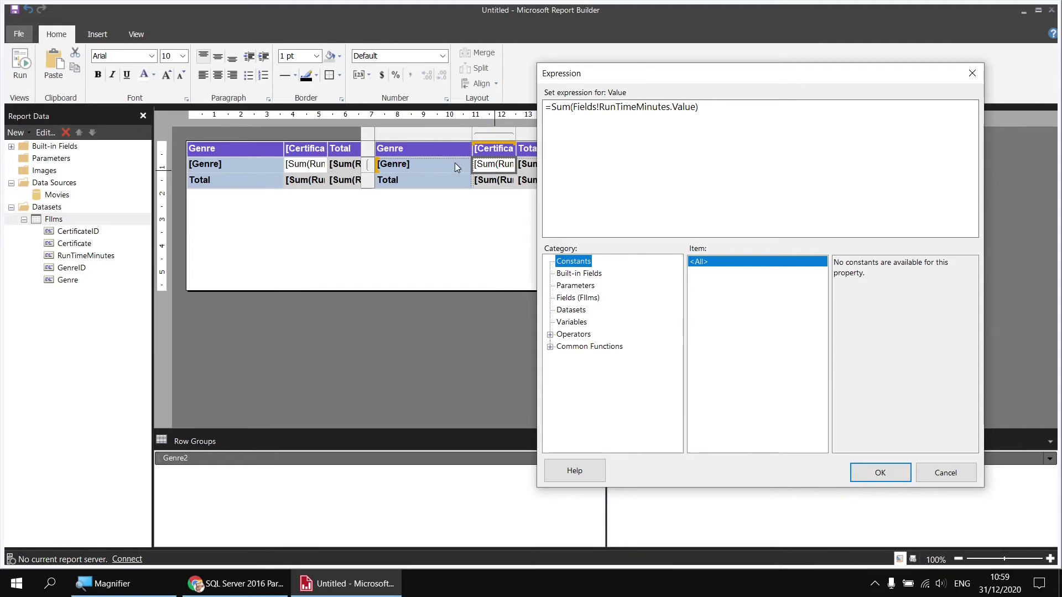
{"action": "left_click_drag", "start_coordinate": [602, 78], "coordinate": [461, 77]}
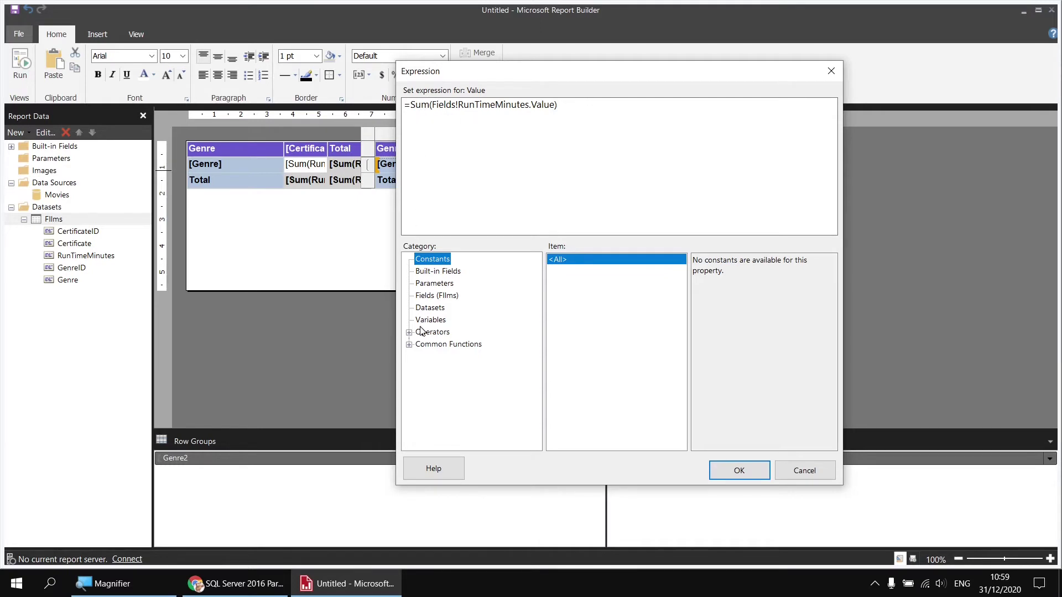
{"action": "left_click", "coordinate": [410, 345]}
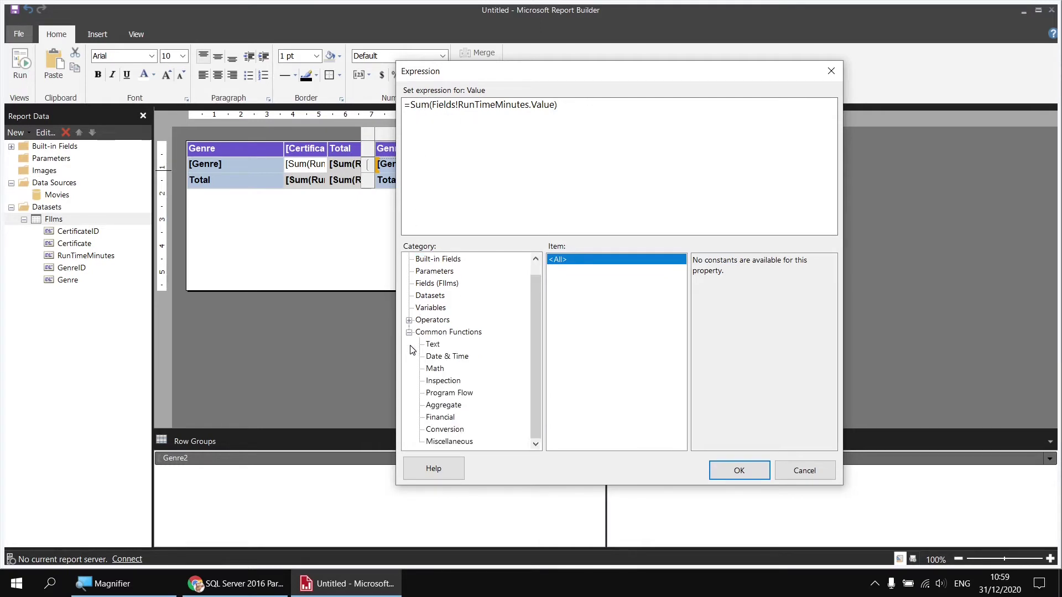
{"action": "left_click", "coordinate": [444, 406]}
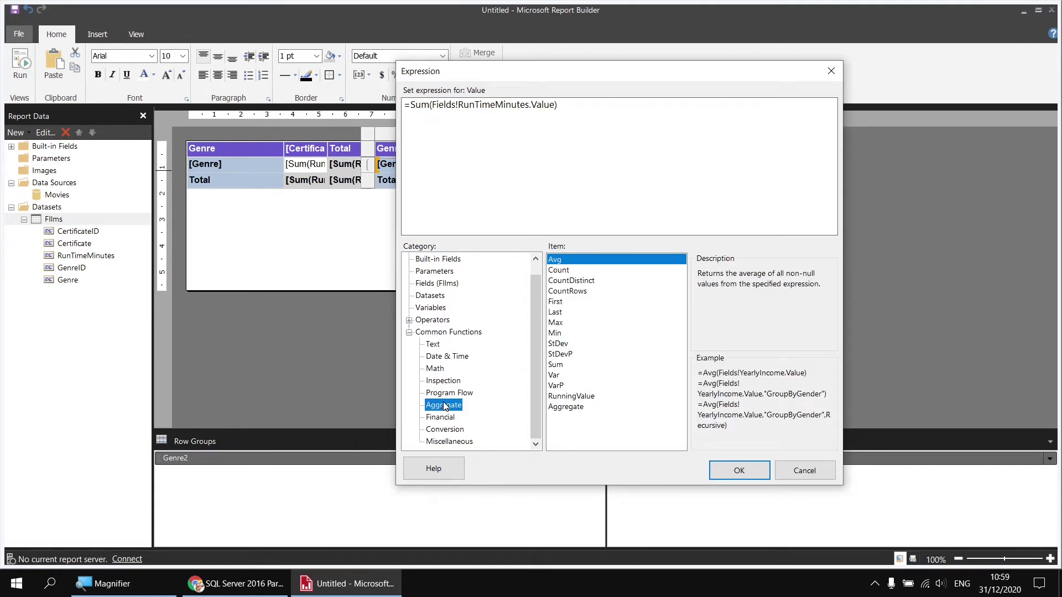
{"action": "left_click", "coordinate": [557, 365]}
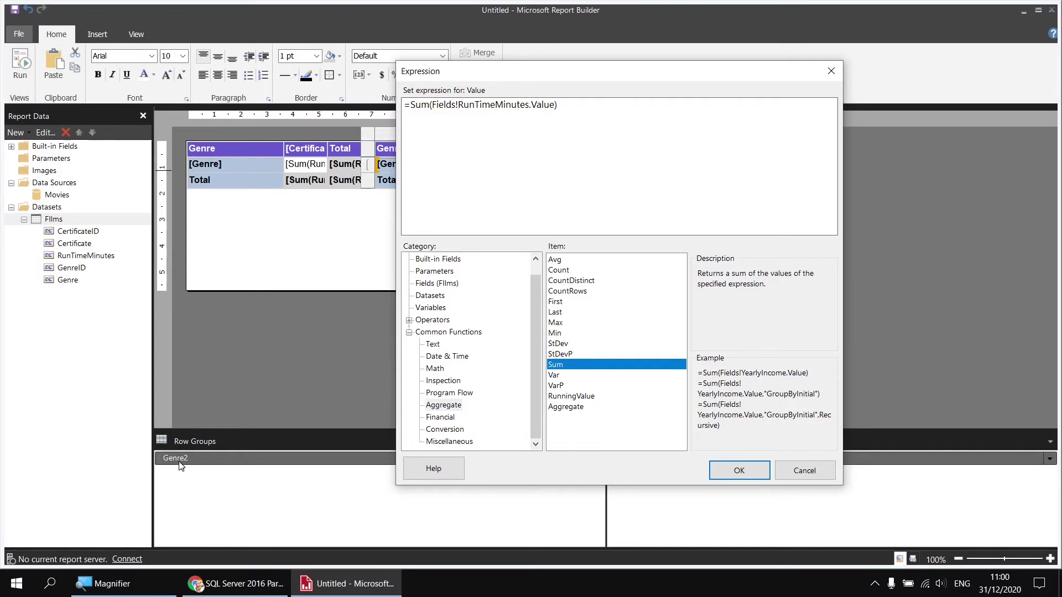
- Set the detail cell's expression to =Sum(Fields!RunTimeMinutes.Value, "Genre2") and preview the report
{"action": "left_click", "coordinate": [560, 105]}
{"action": "key", "text": "Left"}
{"action": "type", "text": ", \"Genre2\""}
{"action": "key", "text": "super+plus"}
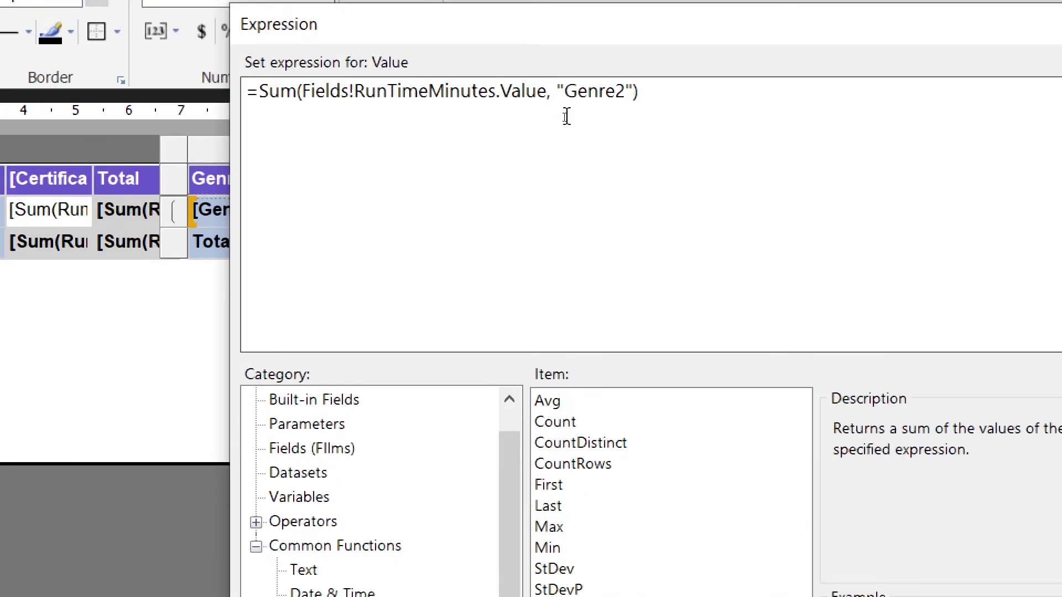
{"action": "key", "text": "super+minus"}
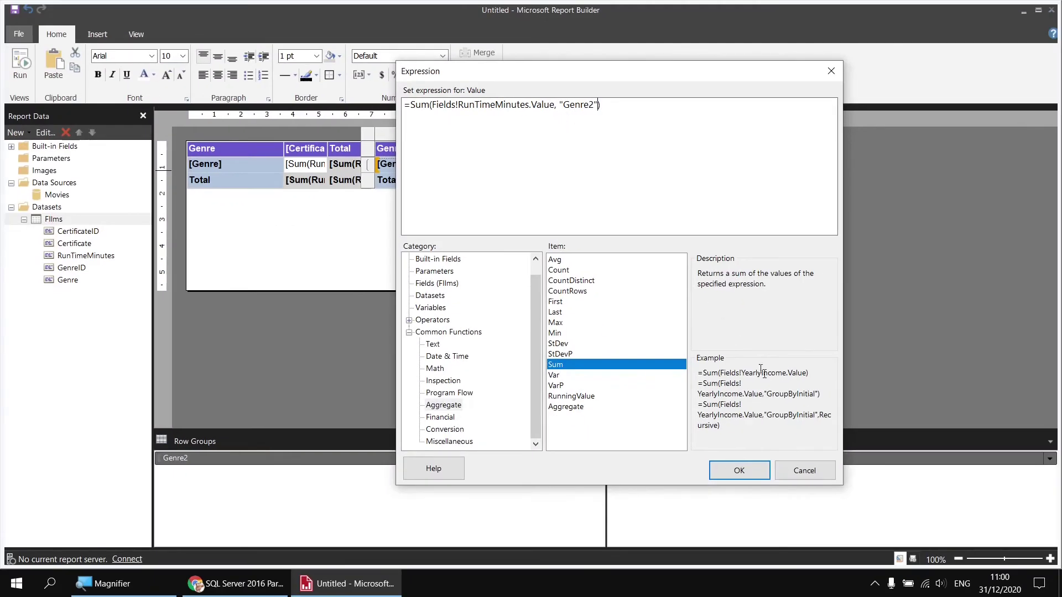
{"action": "left_click", "coordinate": [753, 475]}
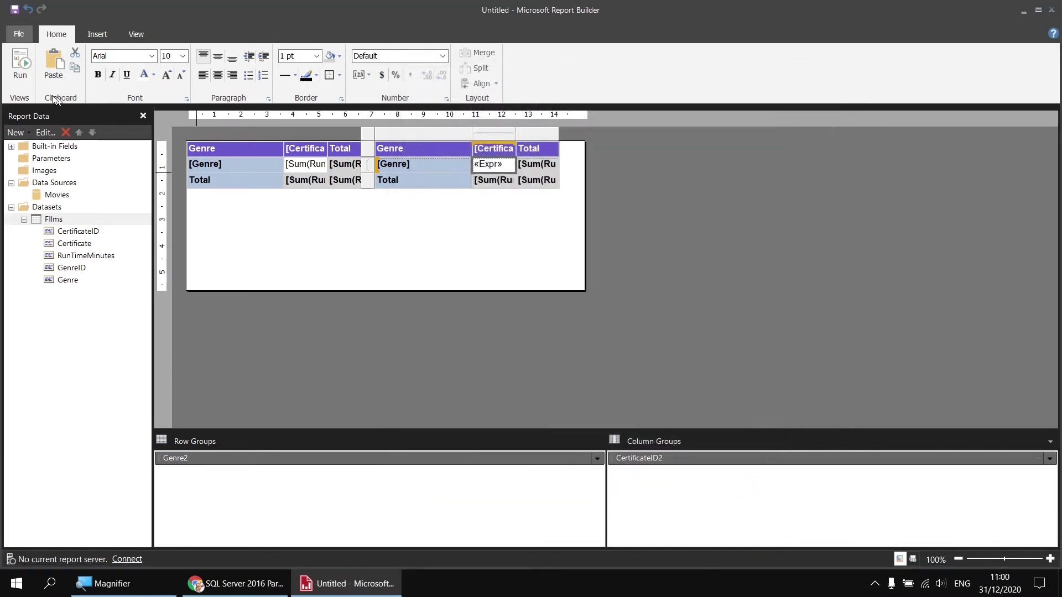
{"action": "left_click", "coordinate": [22, 78]}
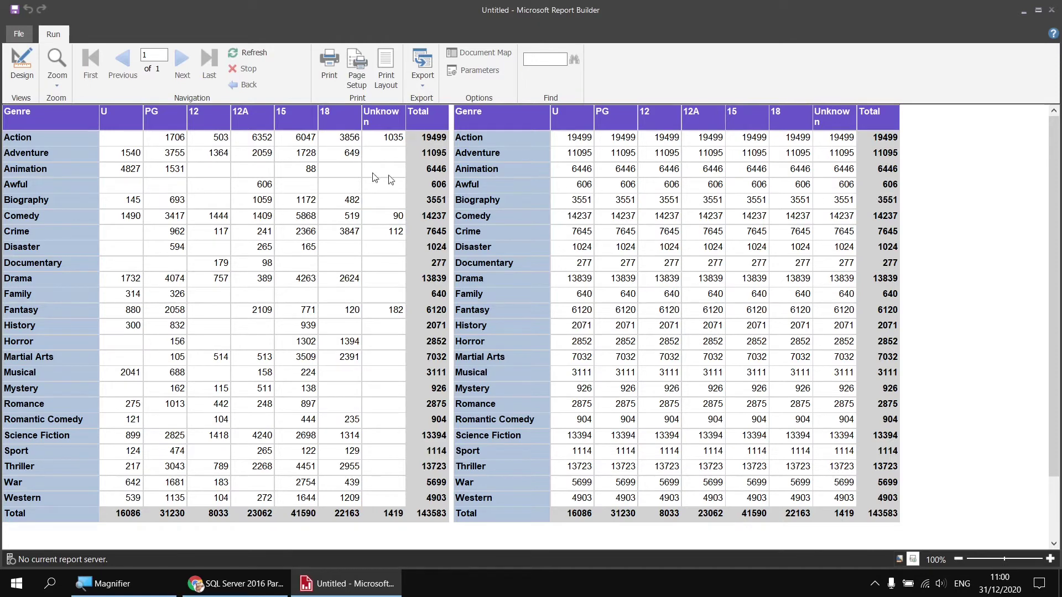
{"action": "left_click", "coordinate": [22, 65]}
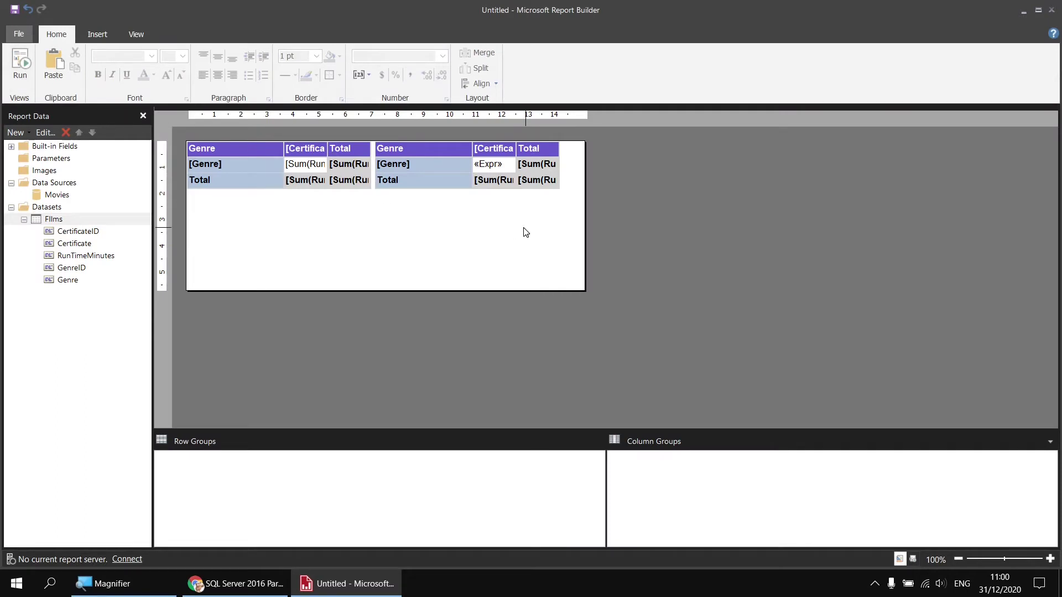
- Change the duplicate matrix's detail expression to =Sum(Fields!RunTimeMinutes.Value) / Sum(Fields!RunTimeMinutes.Value, "Genre2")
{"action": "right_click", "coordinate": [487, 170]}
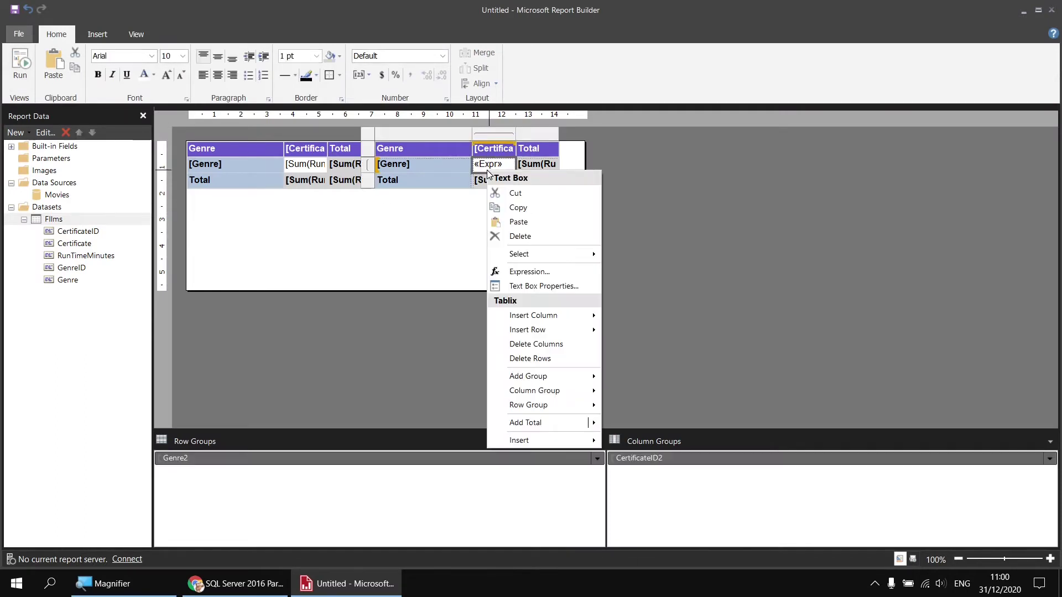
{"action": "left_click", "coordinate": [530, 271]}
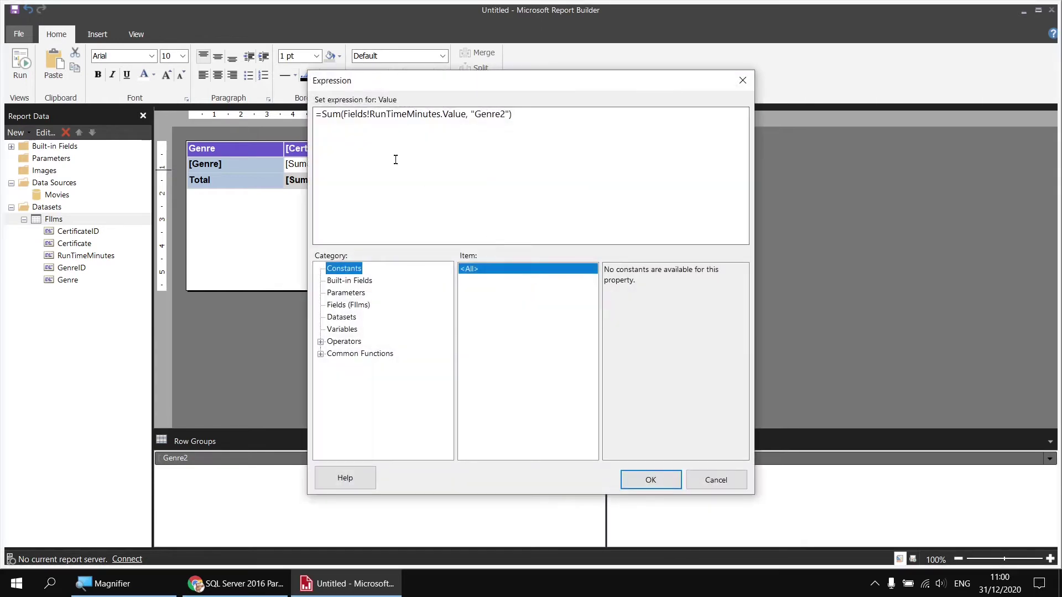
{"action": "left_click", "coordinate": [322, 118]}
{"action": "type", "text": "Sum"}
{"action": "type", "text": "("}
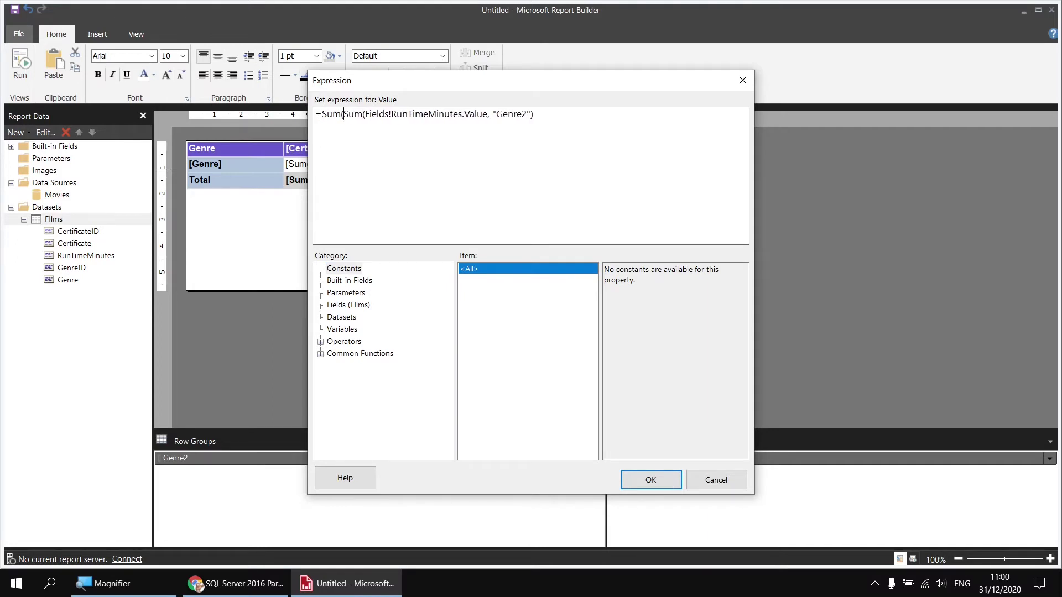
{"action": "left_click", "coordinate": [353, 305]}
{"action": "double_click", "coordinate": [631, 292]}
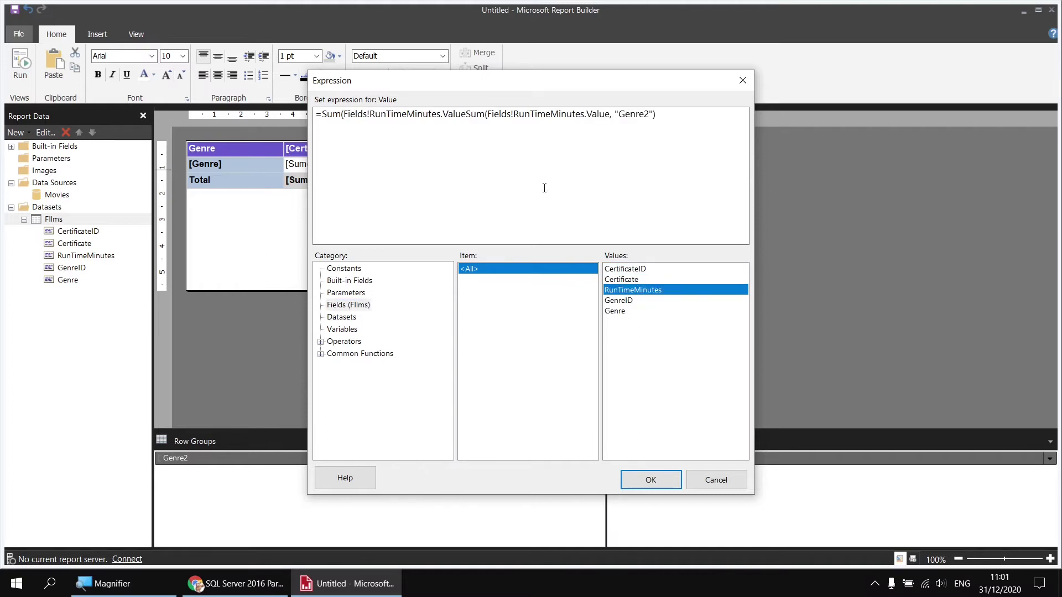
{"action": "type", "text": ")"}
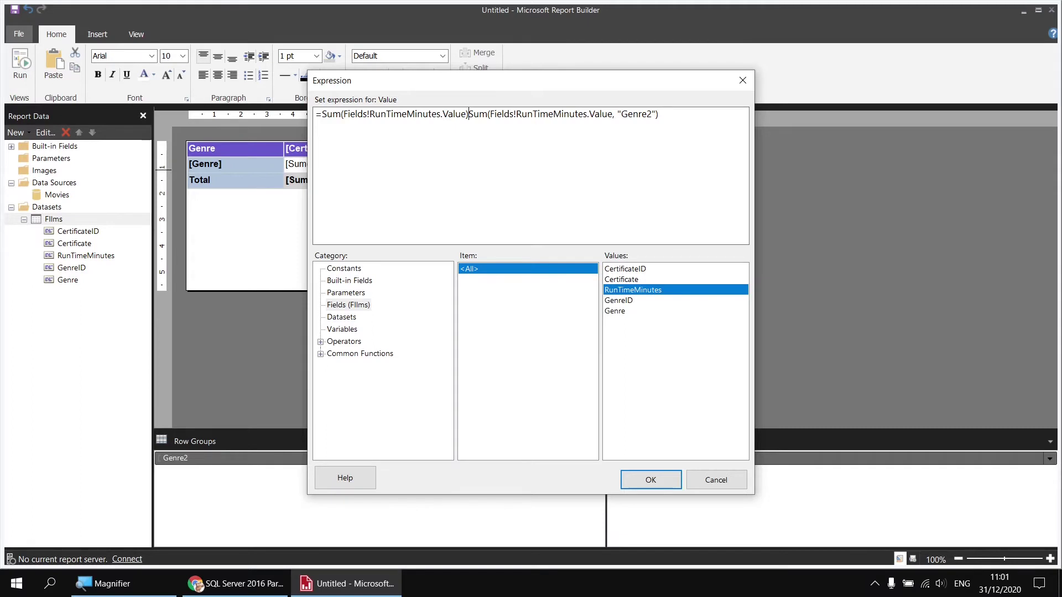
{"action": "type", "text": "/"}
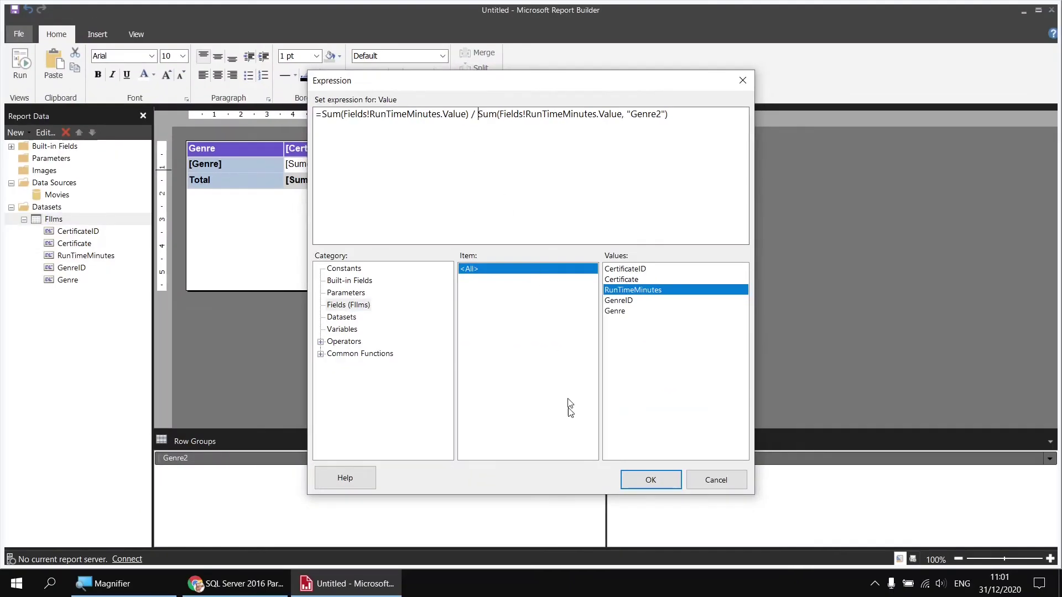
{"action": "left_click", "coordinate": [650, 474]}
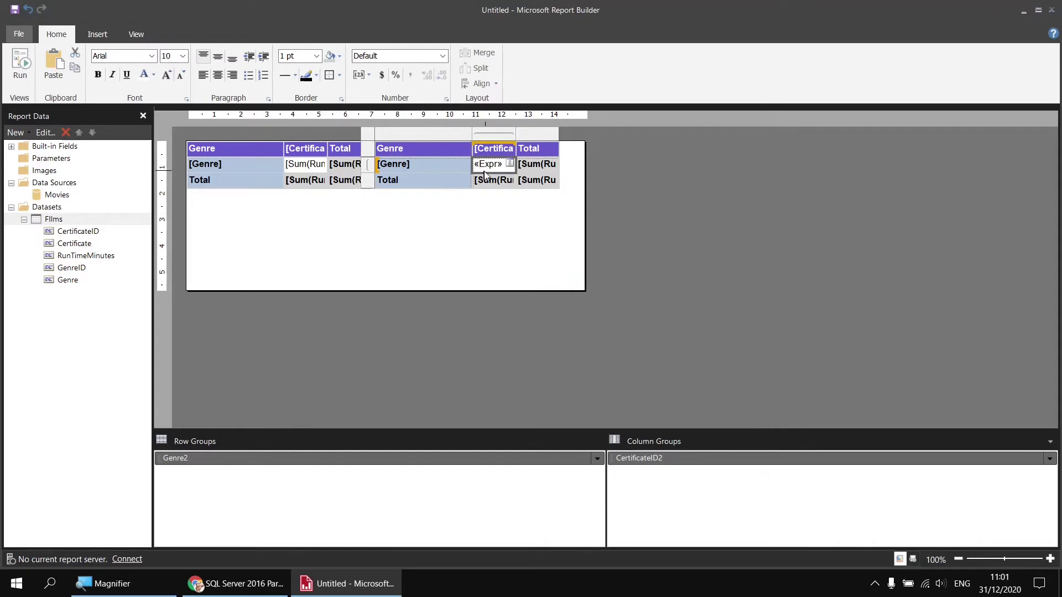
- Format the duplicate matrix's detail cell as a percentage with two decimal places and check it in a report preview
{"action": "left_click", "coordinate": [397, 76]}
{"action": "left_click", "coordinate": [426, 77]}
{"action": "left_click", "coordinate": [20, 61]}
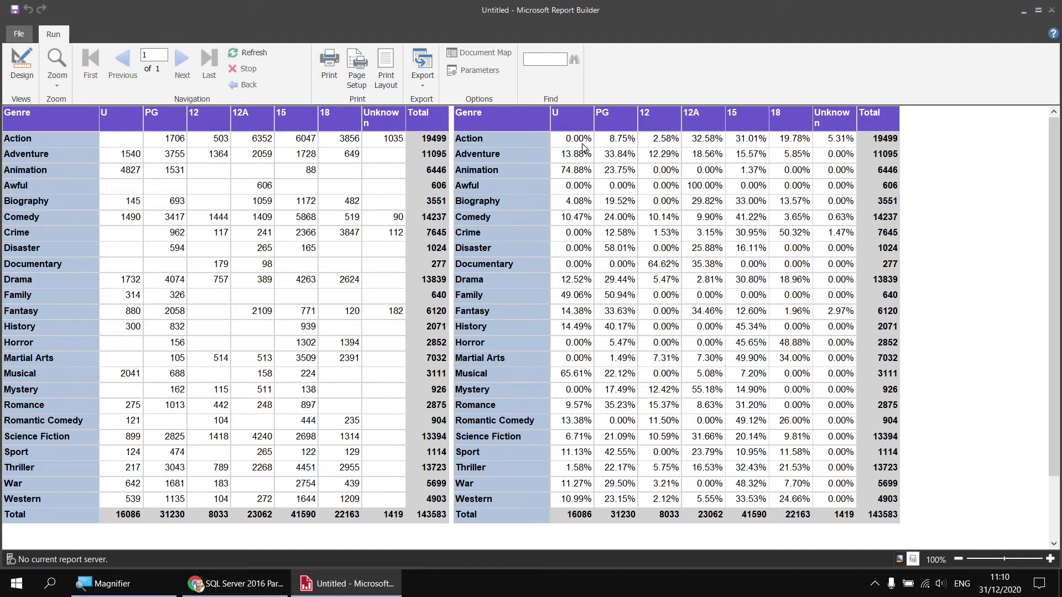
{"action": "left_click", "coordinate": [21, 62]}
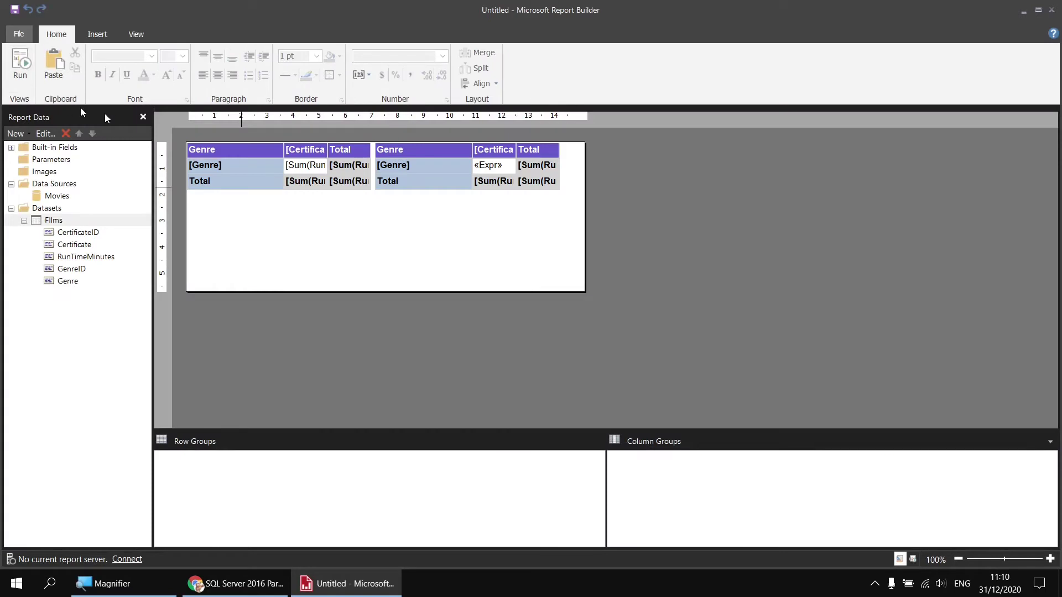
- Open the expression of the duplicate matrix's detail cell and insert an IIf function in front of the existing division
{"action": "right_click", "coordinate": [502, 175]}
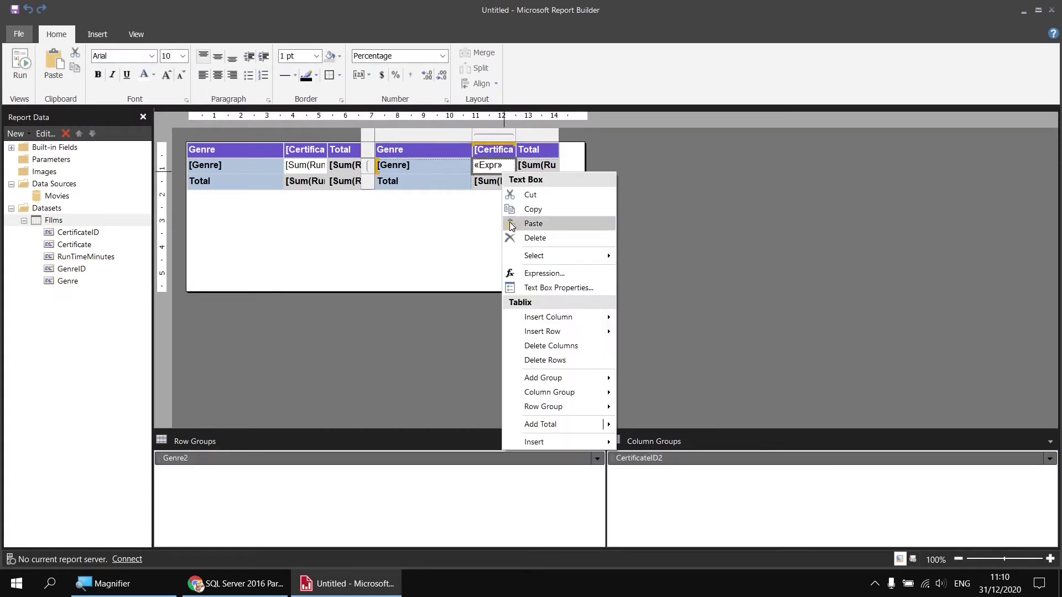
{"action": "left_click", "coordinate": [529, 274]}
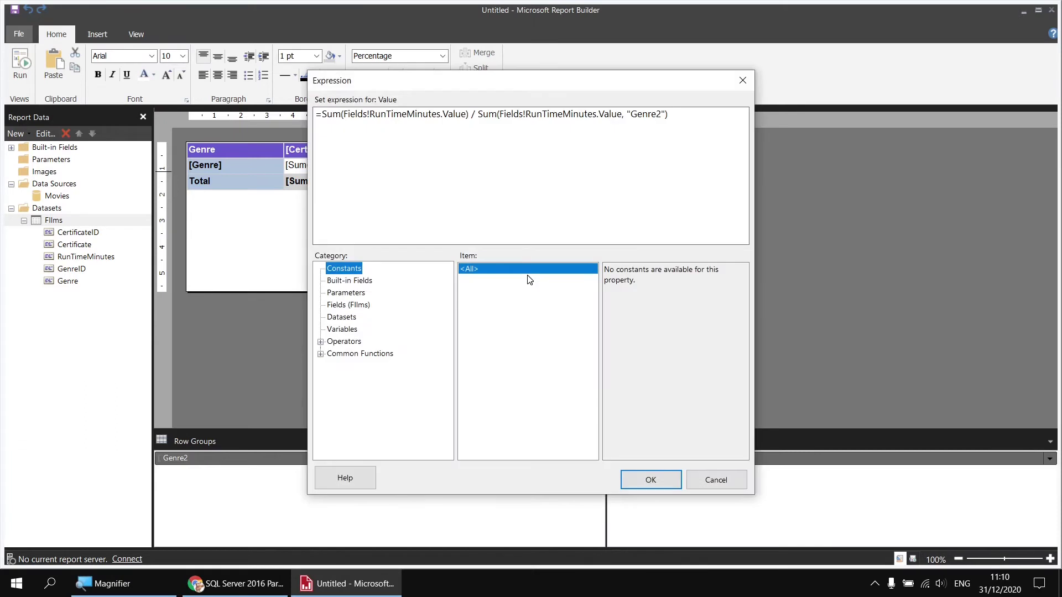
{"action": "left_click", "coordinate": [324, 114]}
{"action": "left_click", "coordinate": [321, 354]}
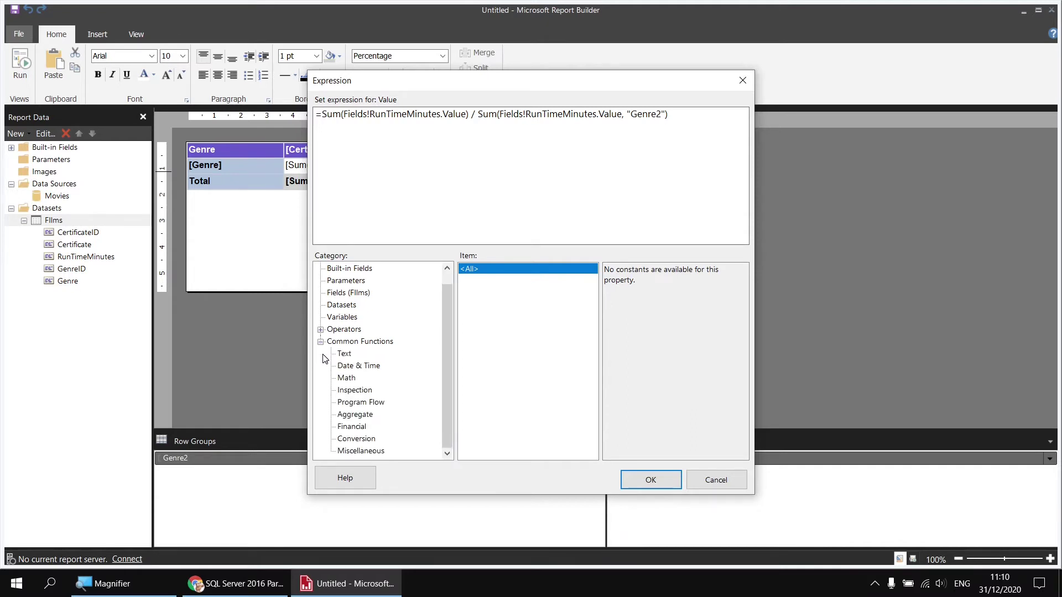
{"action": "left_click", "coordinate": [357, 405]}
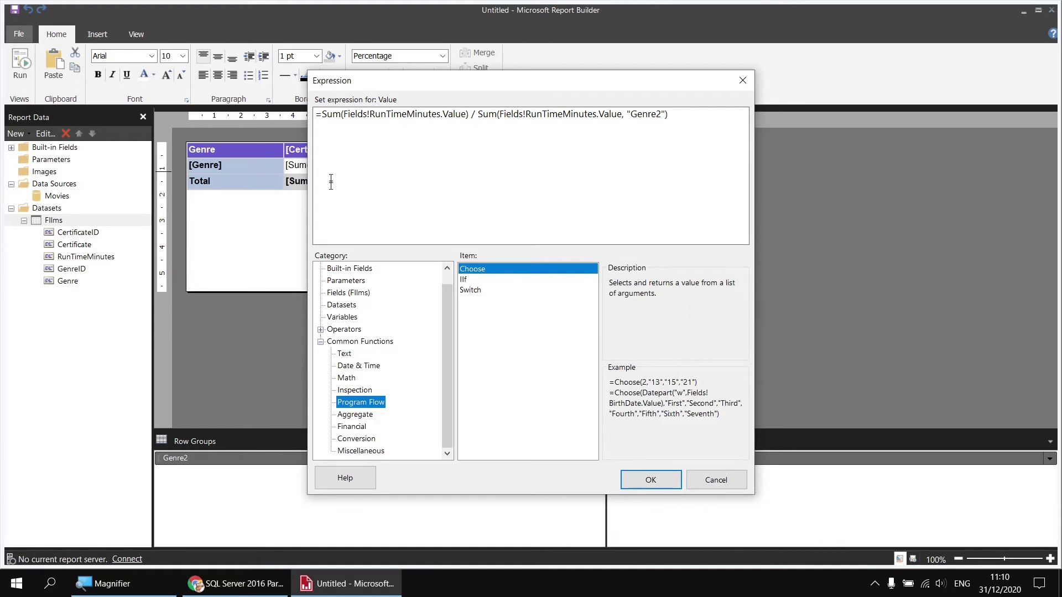
{"action": "left_click", "coordinate": [324, 115]}
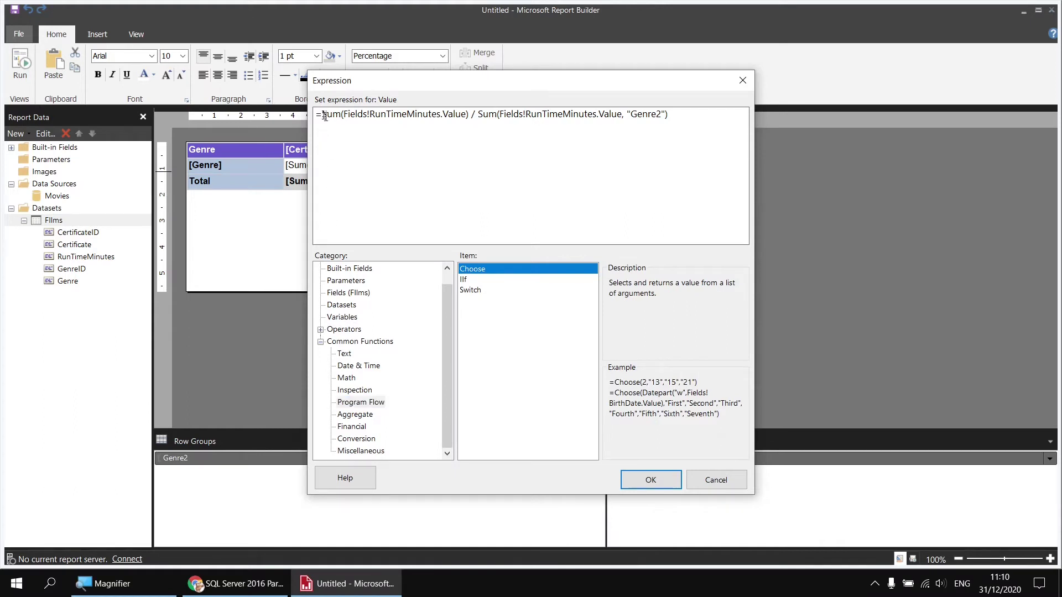
{"action": "double_click", "coordinate": [466, 282]}
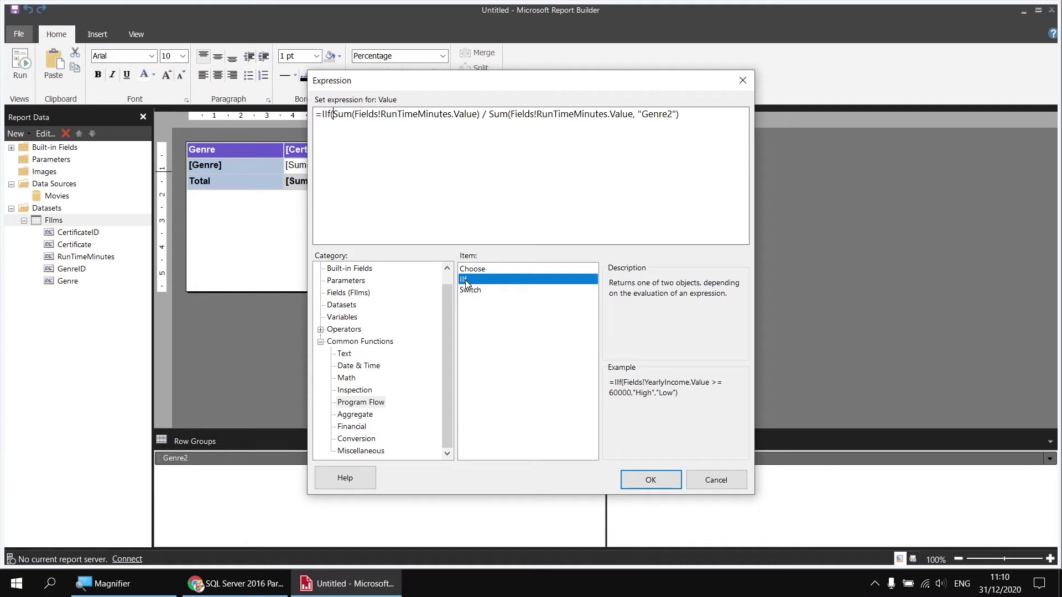
- Add IsNothing(Fields!RunTimeMinutes.Value) as the IIf condition and Nothing as its true result, leaving the division as the false result
{"action": "left_click", "coordinate": [355, 392]}
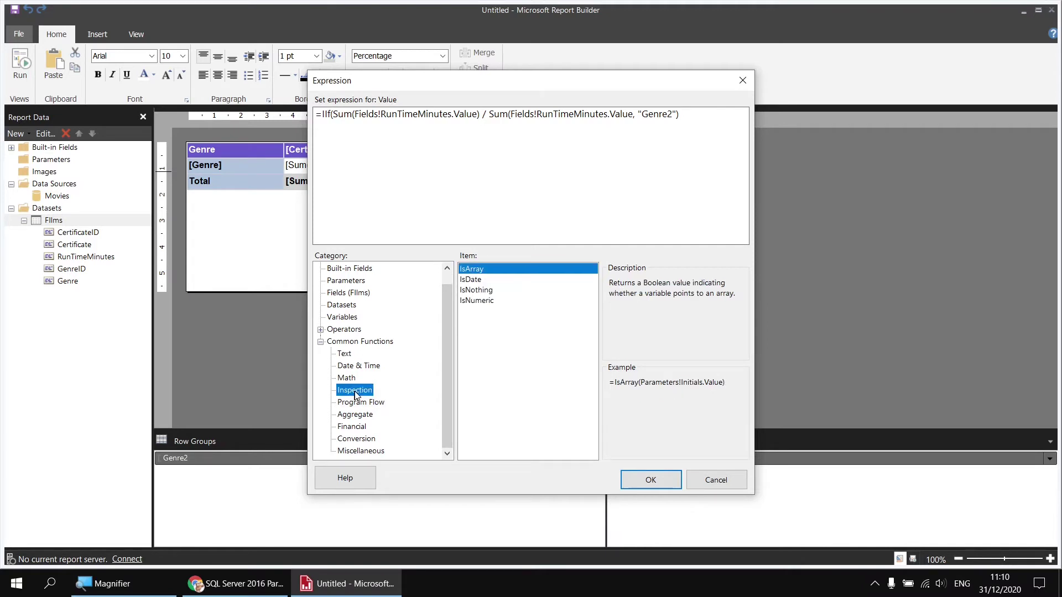
{"action": "left_click", "coordinate": [482, 293]}
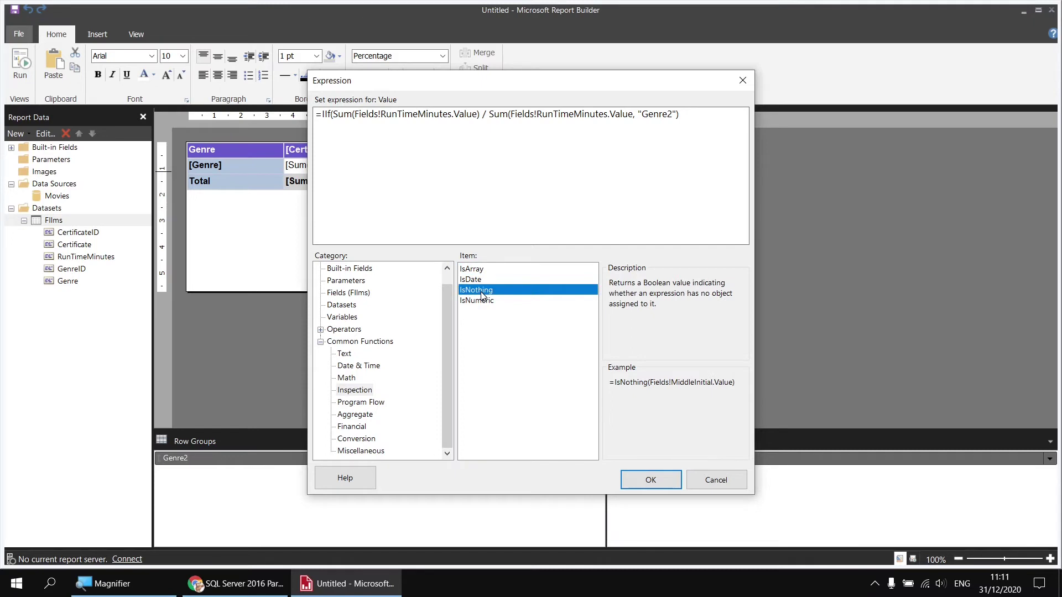
{"action": "double_click", "coordinate": [482, 291]}
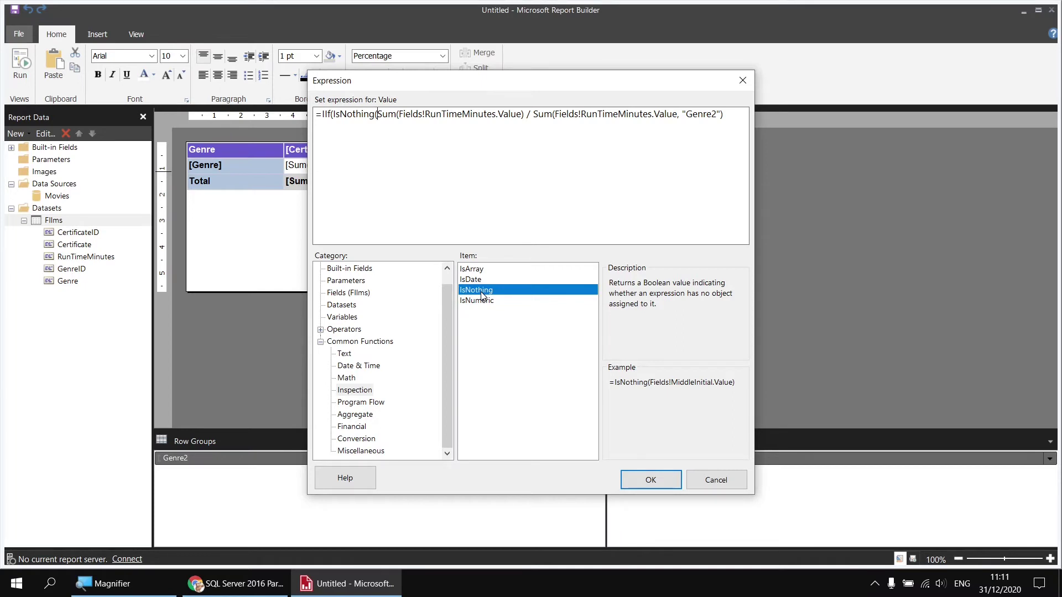
{"action": "left_click", "coordinate": [352, 295]}
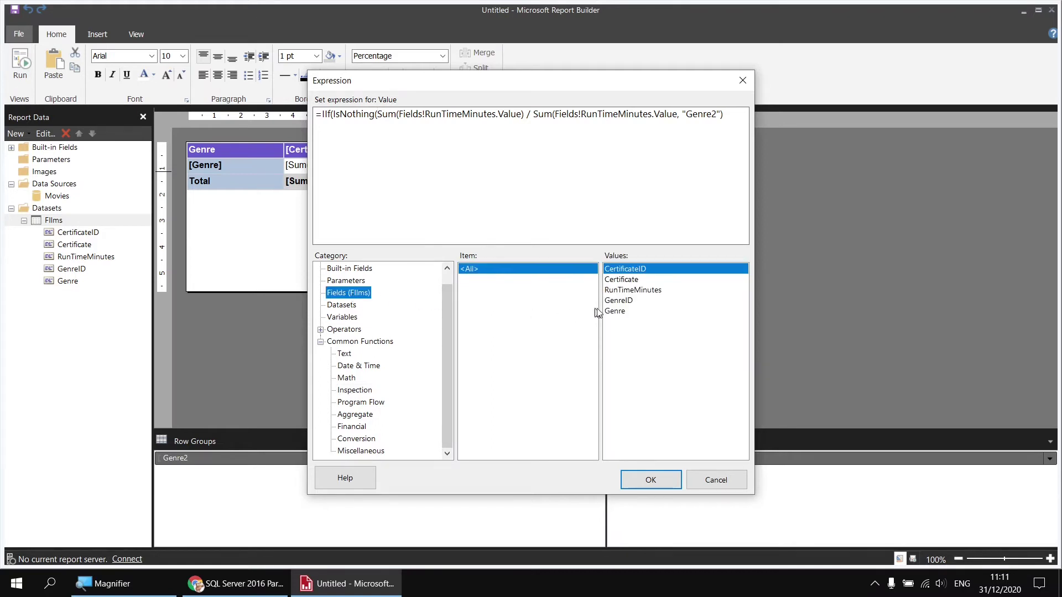
{"action": "double_click", "coordinate": [623, 291]}
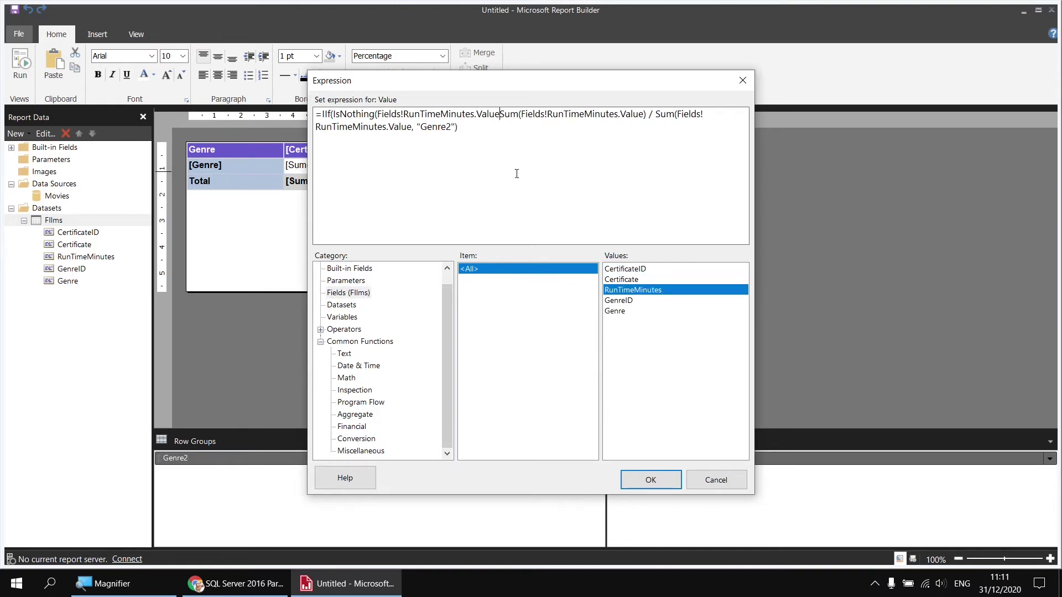
{"action": "type", "text": ")"}
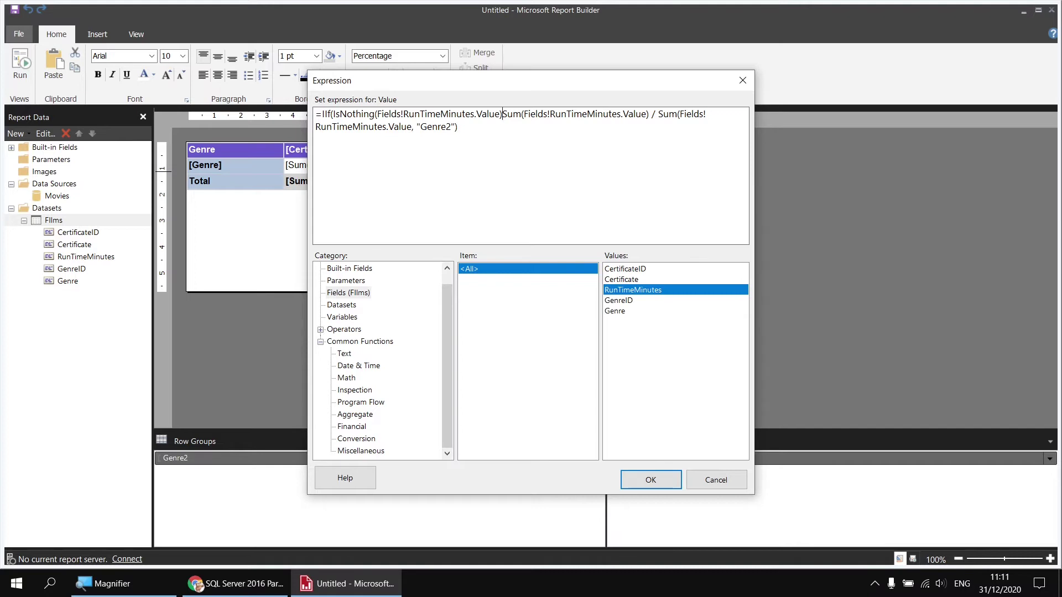
{"action": "type", "text": ","}
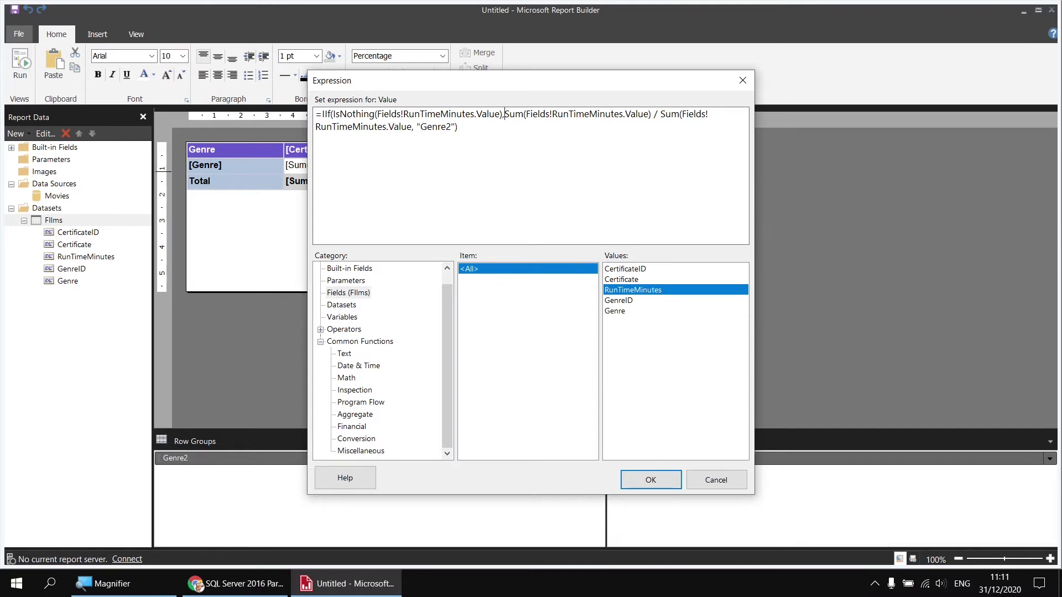
{"action": "type", "text": "Nothin"}
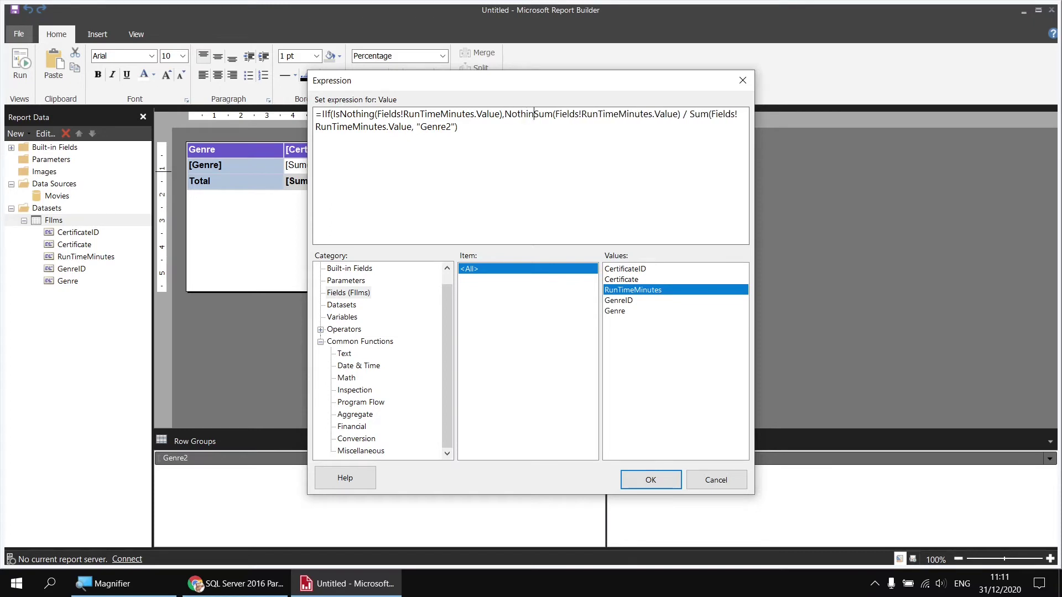
{"action": "type", "text": "g"}
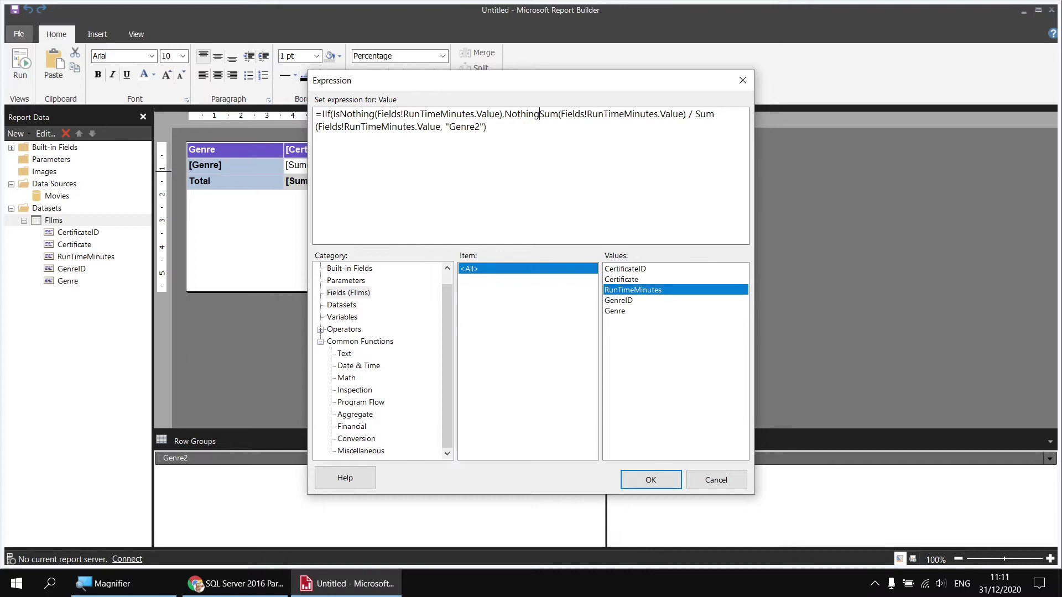
{"action": "type", "text": ","}
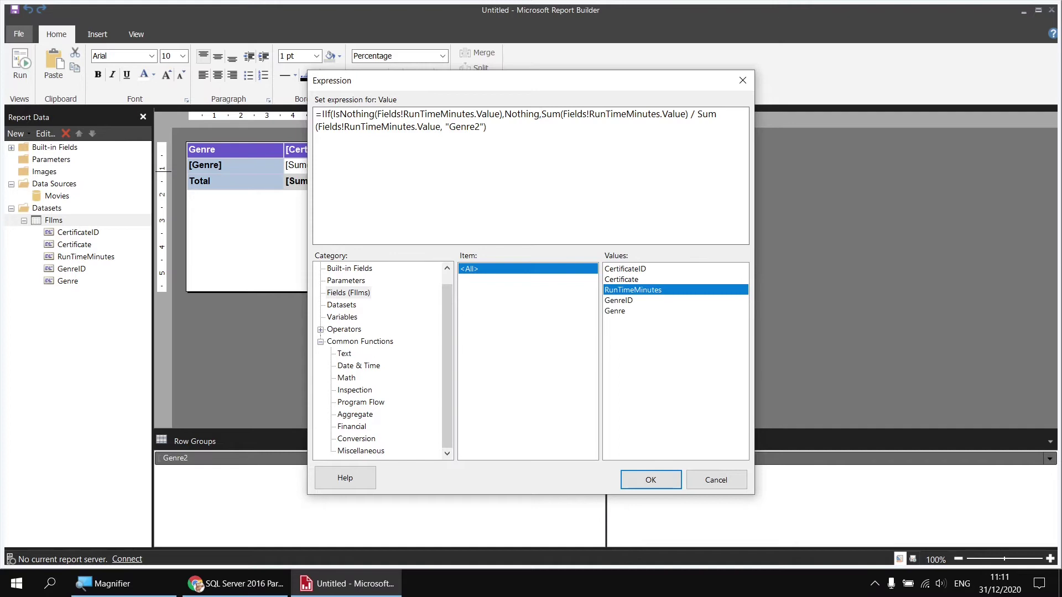
- Complete the IIf expression with a closing parenthesis and each argument on its own line, then preview the report
{"action": "left_click", "coordinate": [498, 129]}
{"action": "type", "text": ")"}
{"action": "key", "text": "Return"}
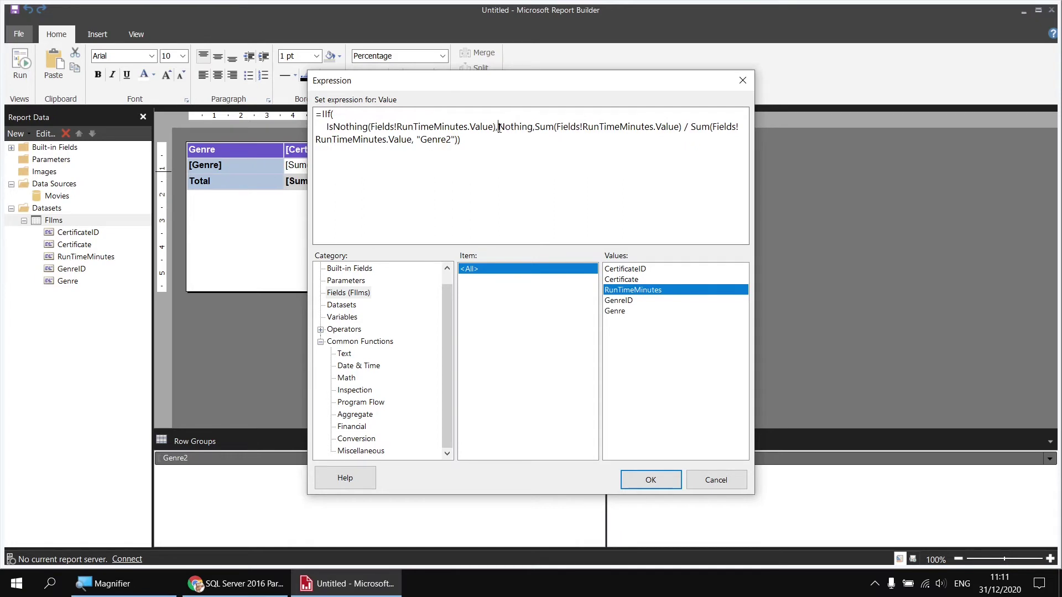
{"action": "left_click", "coordinate": [500, 127]}
{"action": "key", "text": "Return"}
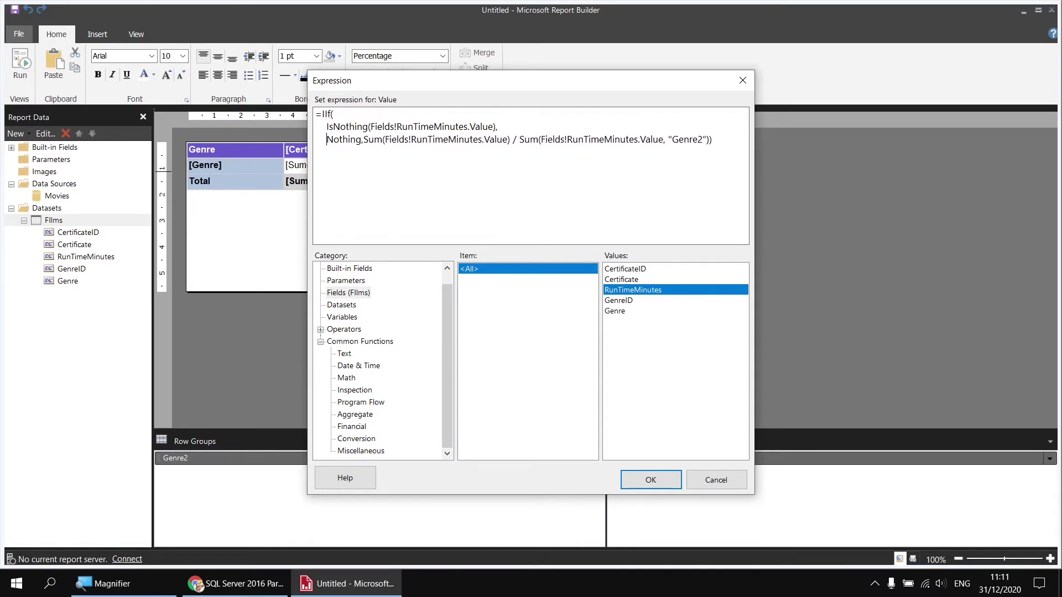
{"action": "left_click", "coordinate": [364, 140]}
{"action": "key", "text": "Return"}
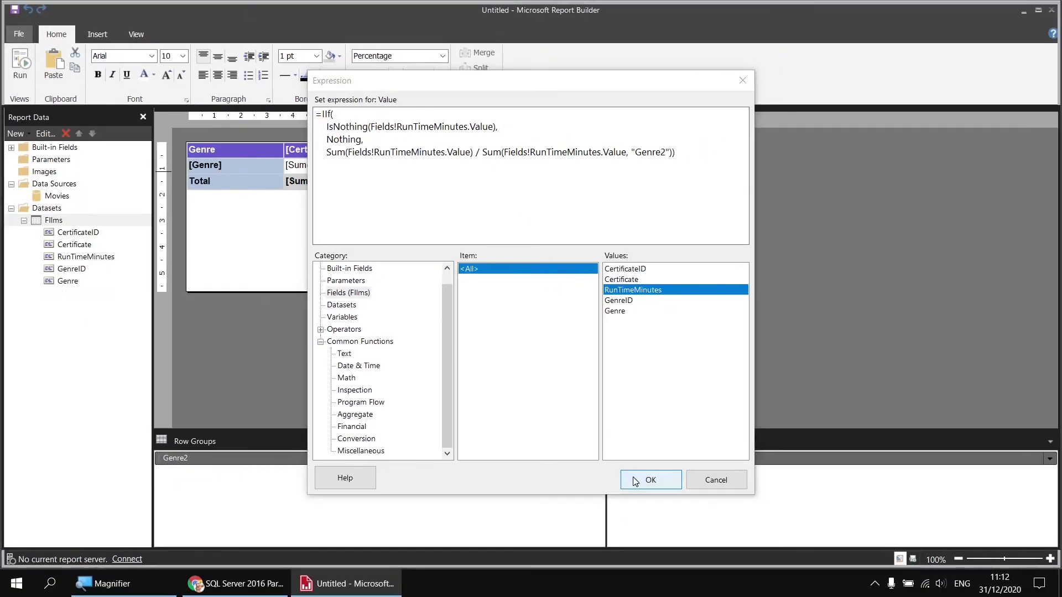
{"action": "left_click", "coordinate": [635, 481]}
{"action": "key", "text": "F5"}
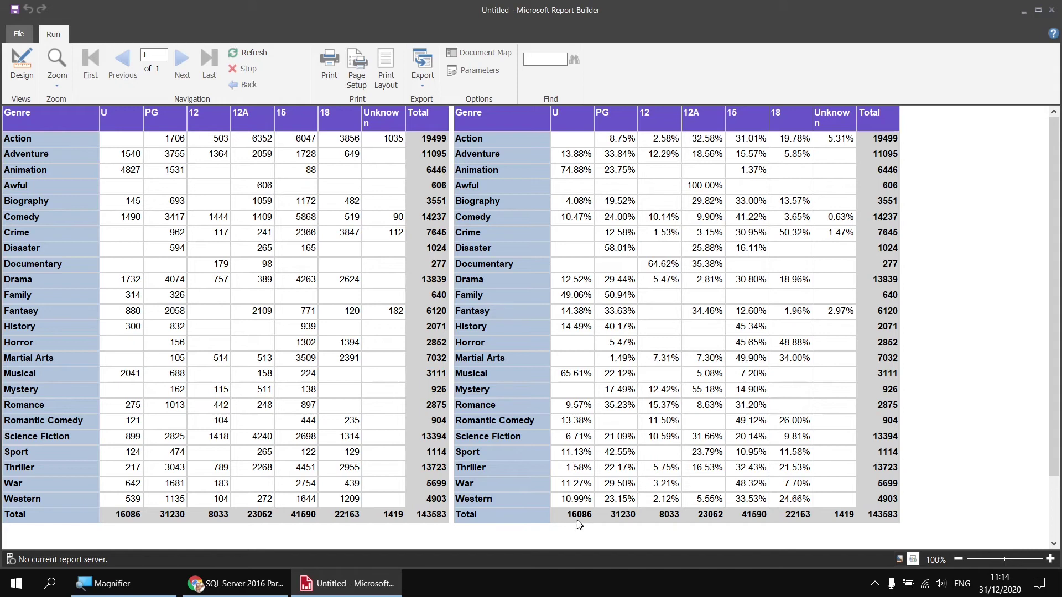
- Change the aggregate scope in the duplicate matrix's detail expression to "CertificateID2" and preview the report
{"action": "left_click", "coordinate": [22, 64]}
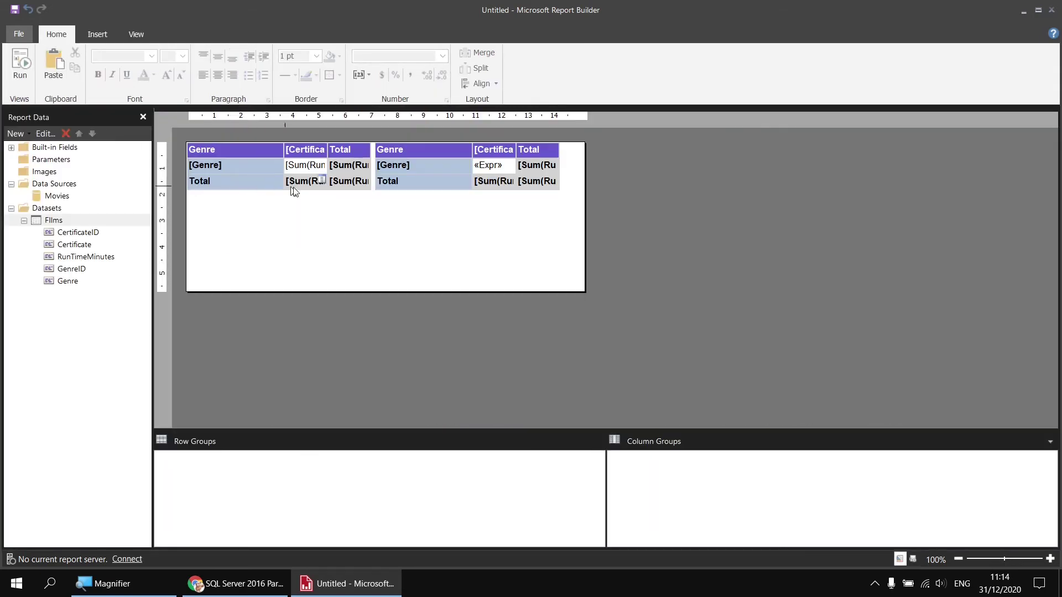
{"action": "right_click", "coordinate": [491, 171]}
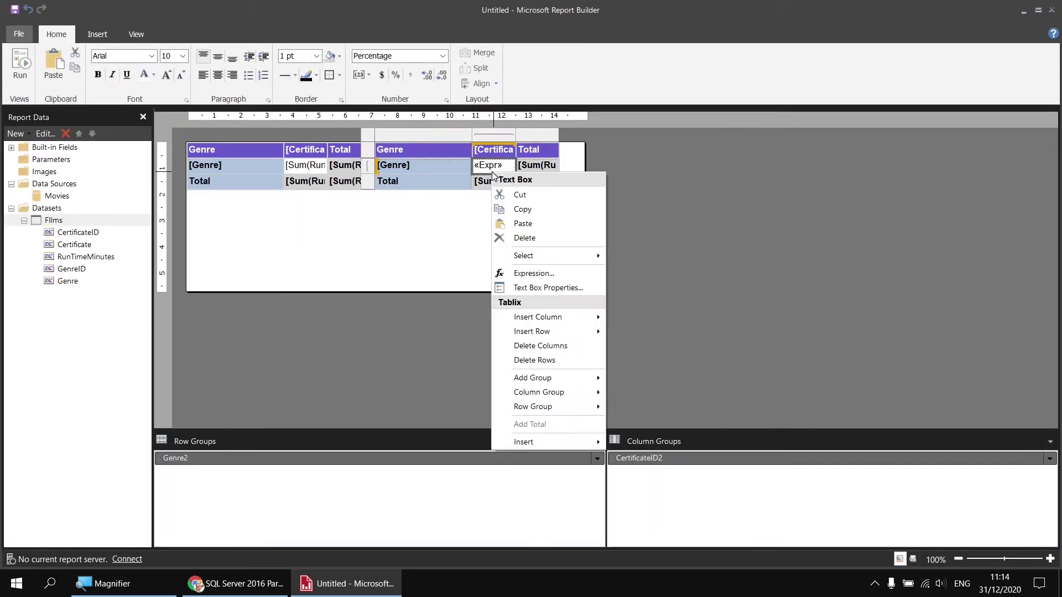
{"action": "left_click", "coordinate": [542, 273]}
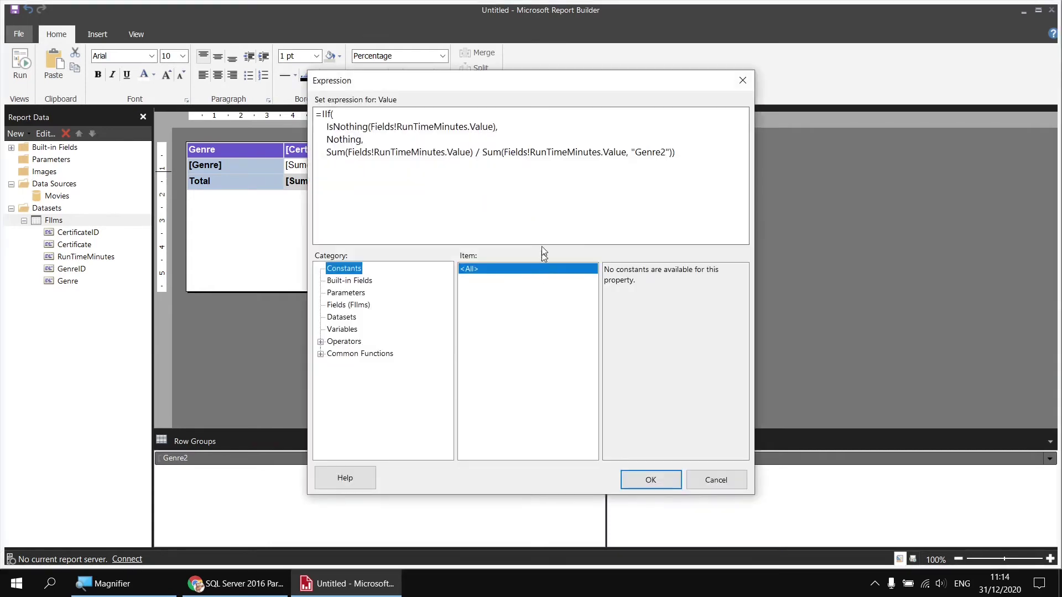
{"action": "left_click_drag", "start_coordinate": [566, 88], "coordinate": [437, 38]}
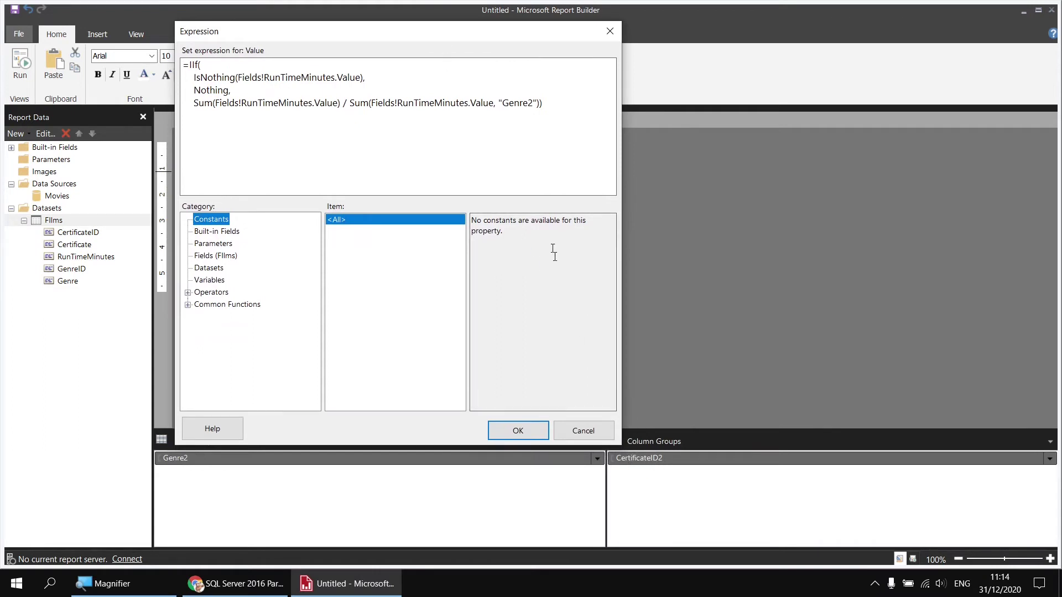
{"action": "left_click_drag", "start_coordinate": [503, 103], "coordinate": [528, 103]}
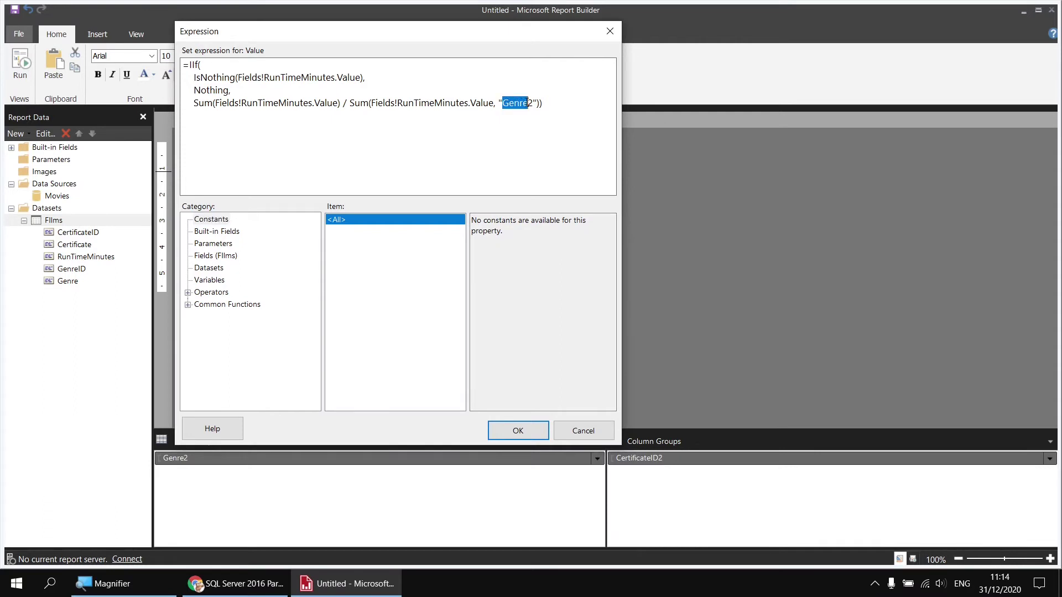
{"action": "type", "text": "CertificateID"}
{"action": "key", "text": "super+plus"}
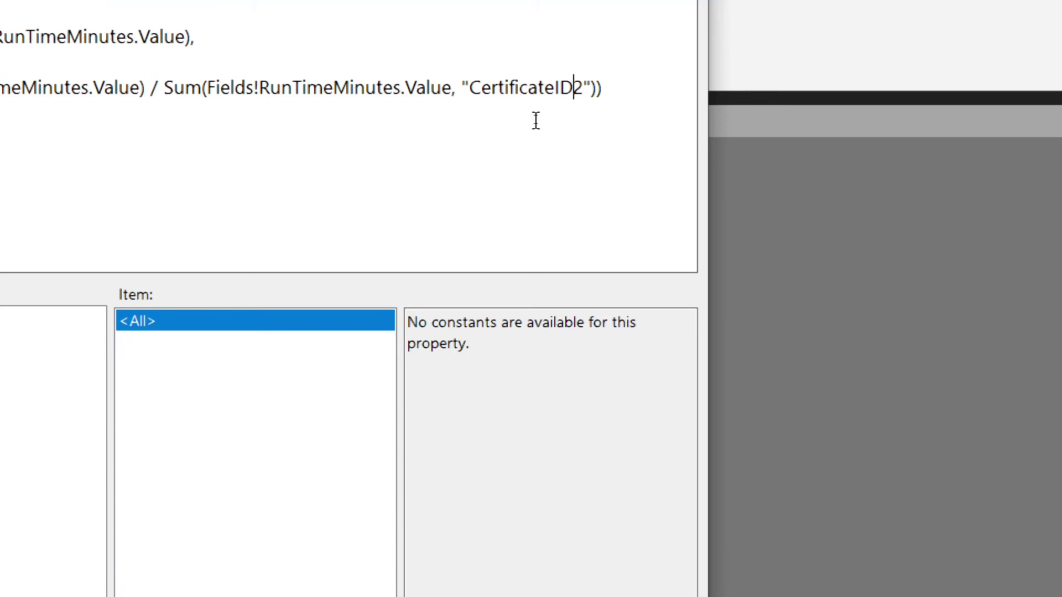
{"action": "key", "text": "super+minus"}
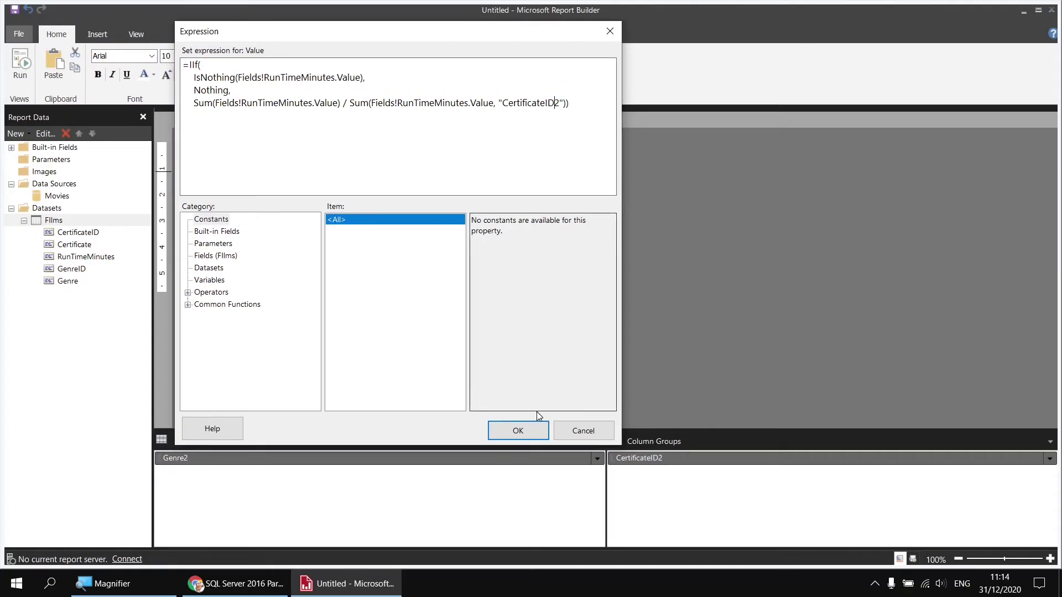
{"action": "left_click", "coordinate": [528, 431]}
{"action": "left_click", "coordinate": [22, 64]}
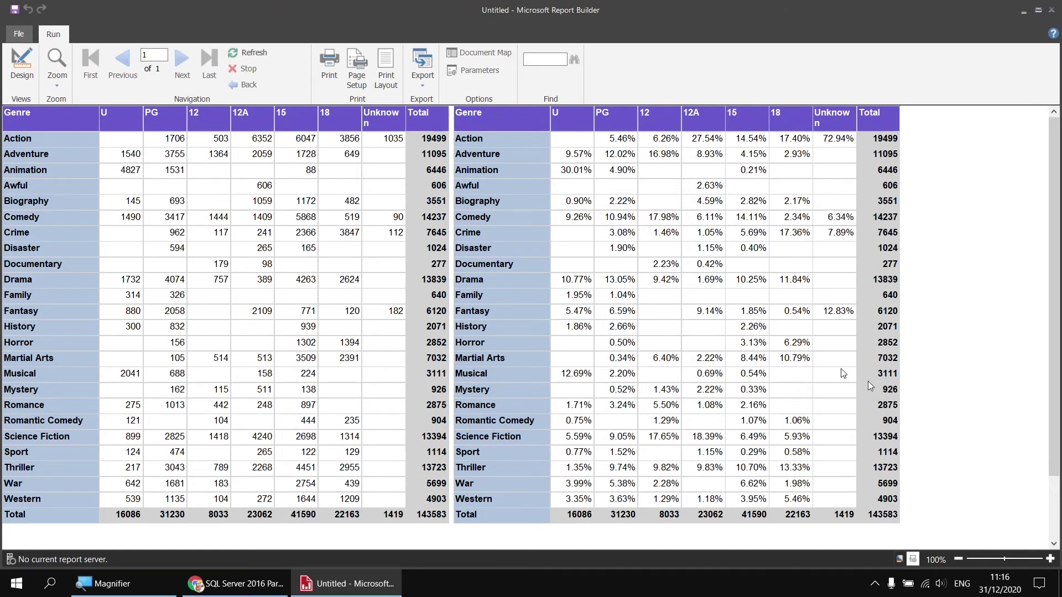
- Return to the report design and look up the duplicate matrix's name in its Tablix properties, leaving the settings unchanged
{"action": "left_click", "coordinate": [35, 86]}
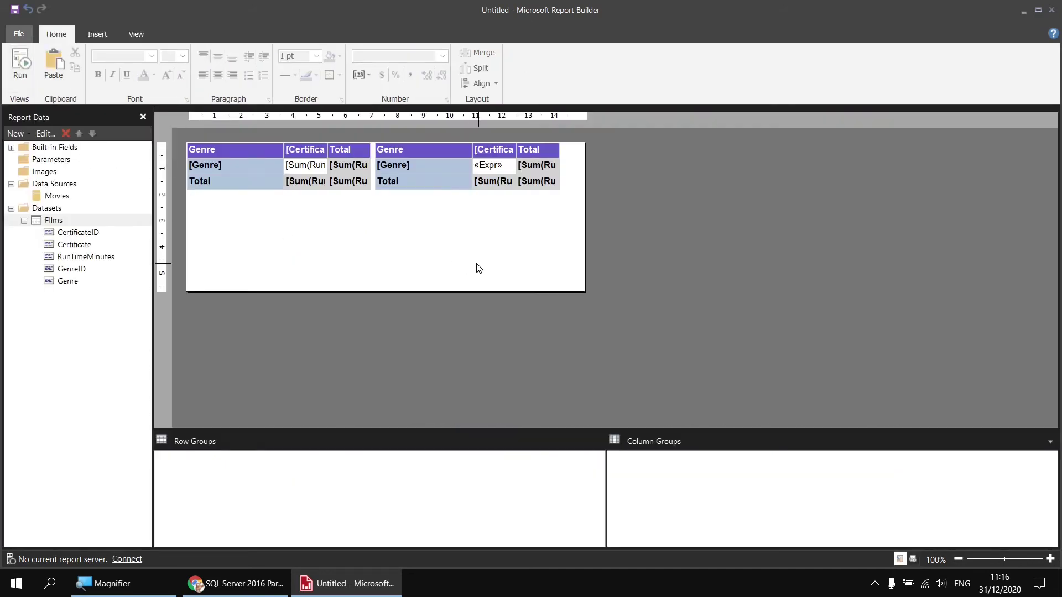
{"action": "left_click", "coordinate": [445, 181]}
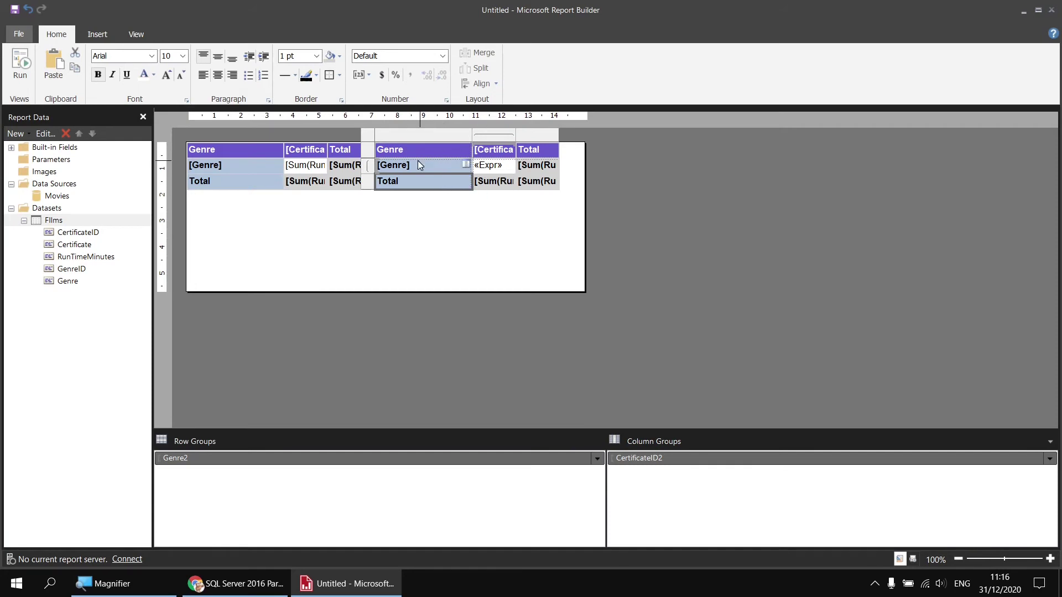
{"action": "right_click", "coordinate": [368, 136]}
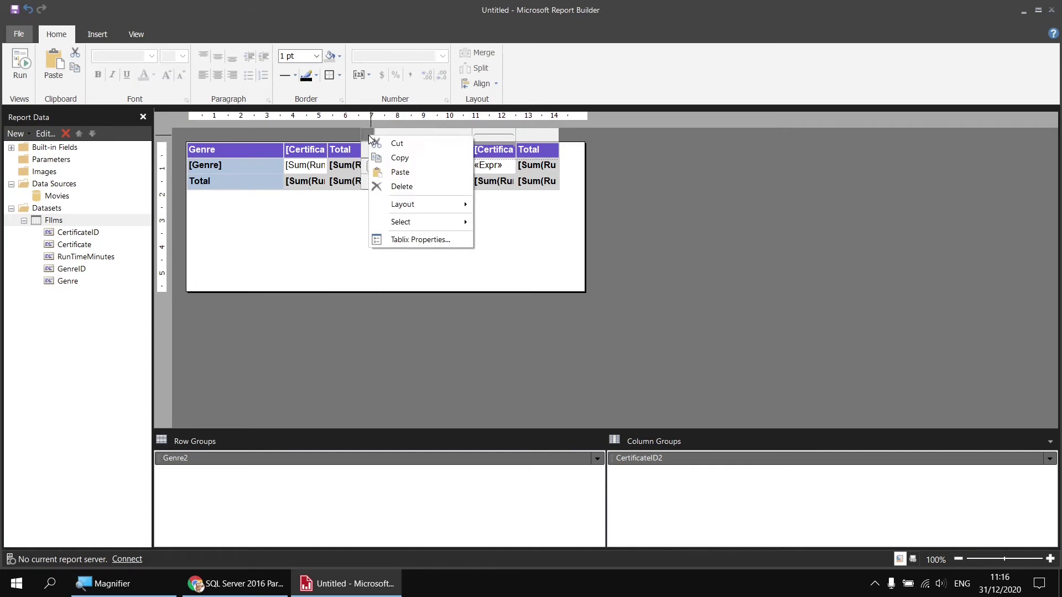
{"action": "left_click", "coordinate": [420, 240]}
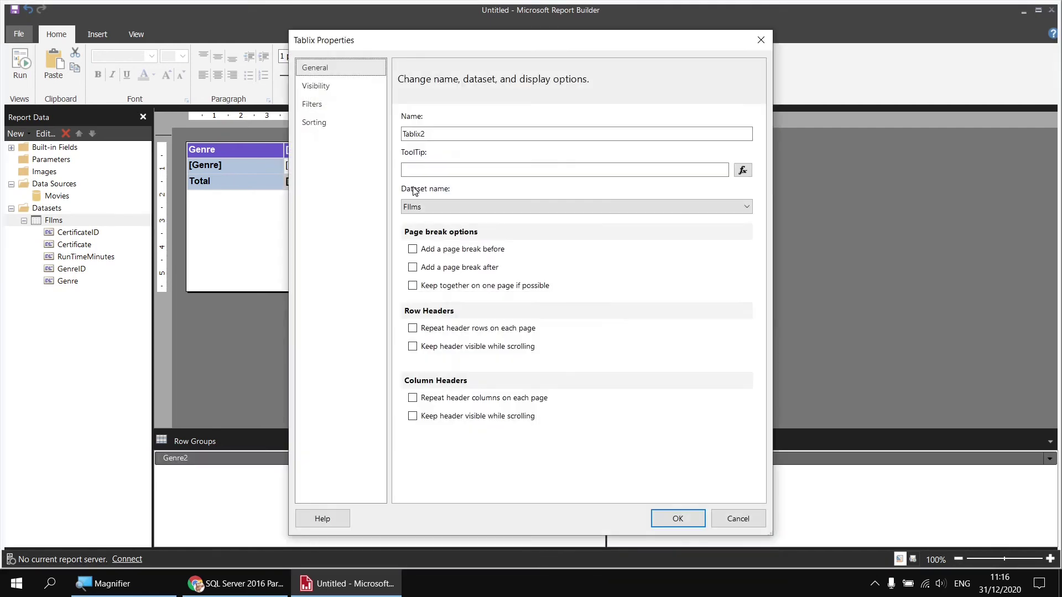
{"action": "double_click", "coordinate": [429, 134]}
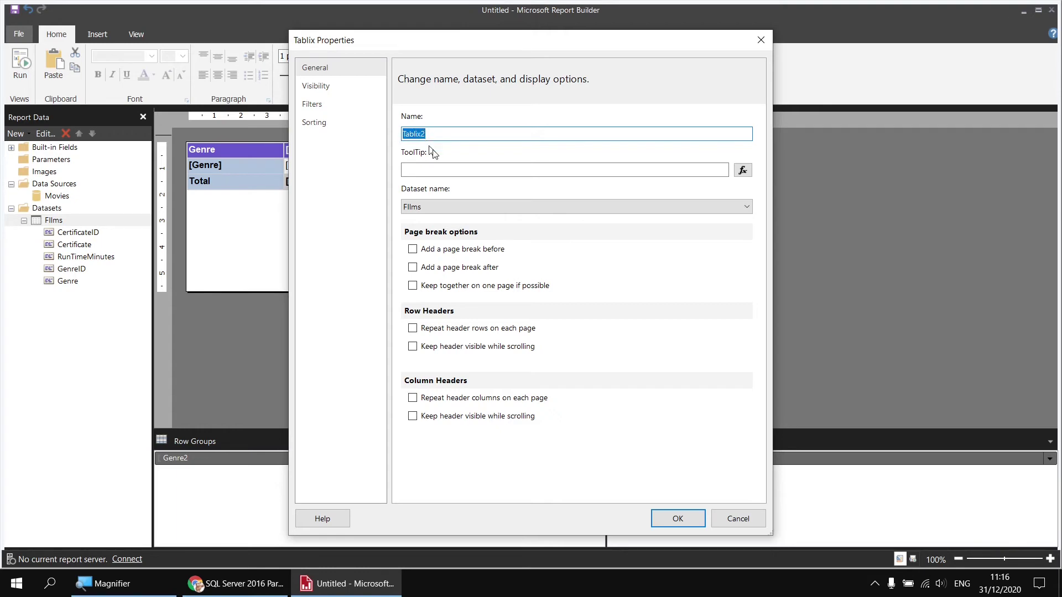
{"action": "left_click", "coordinate": [738, 519]}
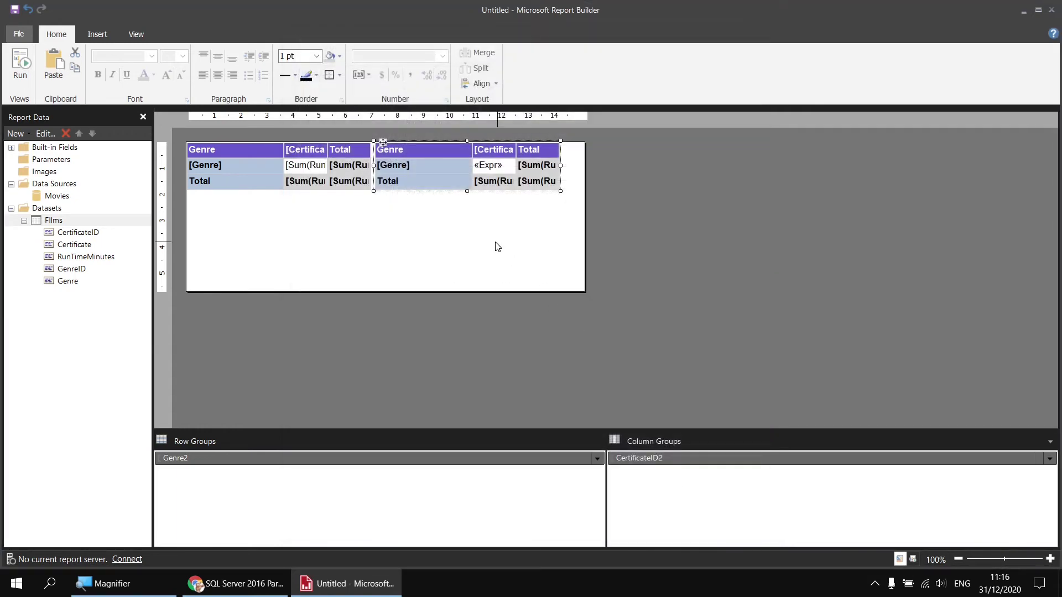
- Show the report item properties and copy the duplicate matrix's name, Tablix2
{"action": "left_click", "coordinate": [136, 35]}
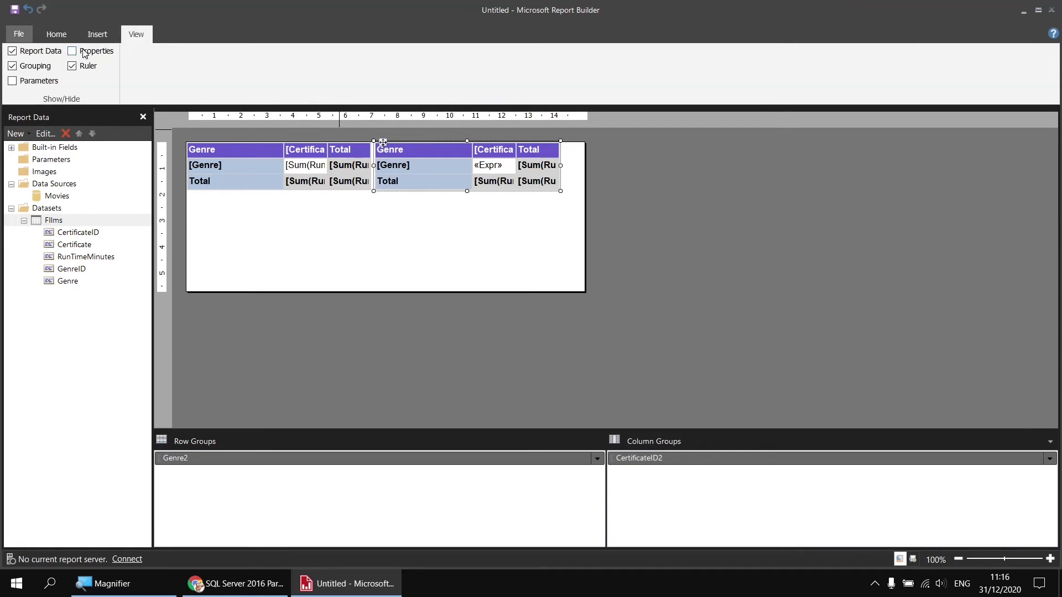
{"action": "left_click", "coordinate": [73, 51]}
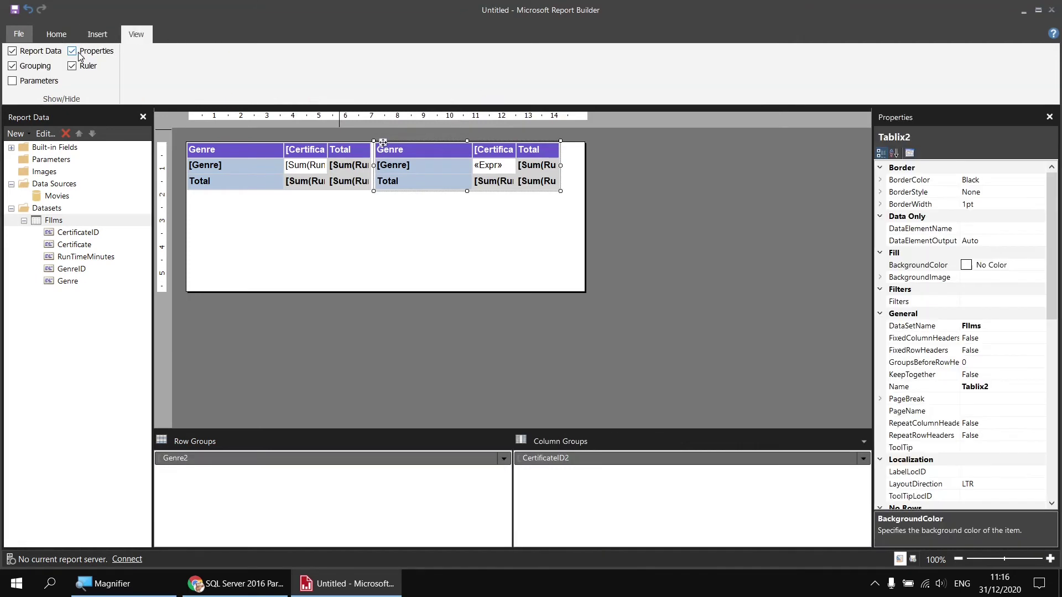
{"action": "left_click_drag", "start_coordinate": [480, 217], "coordinate": [426, 171]}
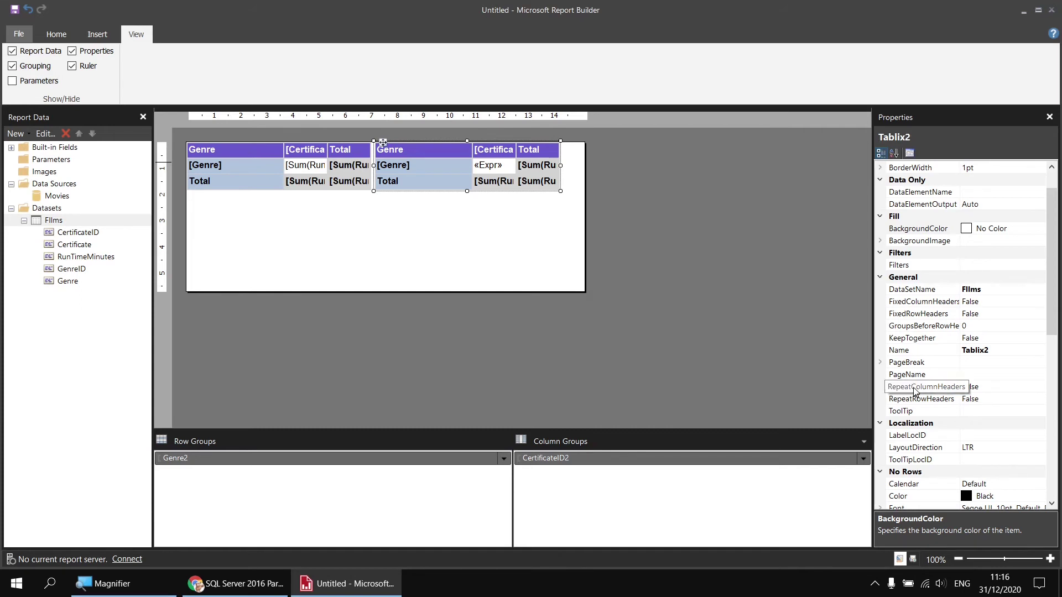
{"action": "left_click", "coordinate": [923, 352]}
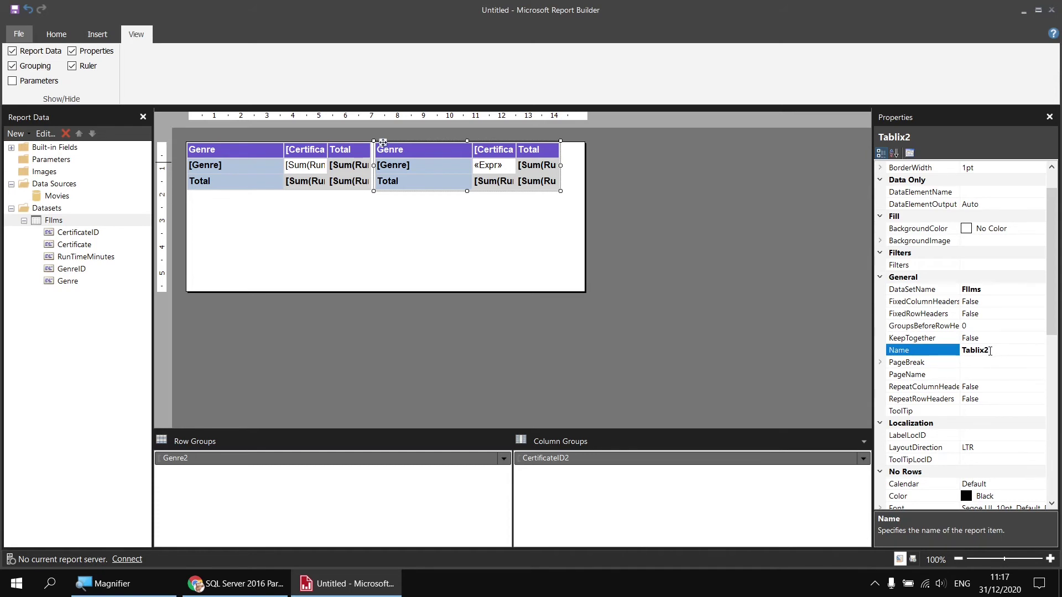
{"action": "left_click_drag", "start_coordinate": [990, 351], "coordinate": [962, 351]}
{"action": "key", "text": "ctrl+c"}
- Change the aggregate scope in the duplicate matrix's detail expression to "Tablix2" and preview the report
{"action": "right_click", "coordinate": [504, 172]}
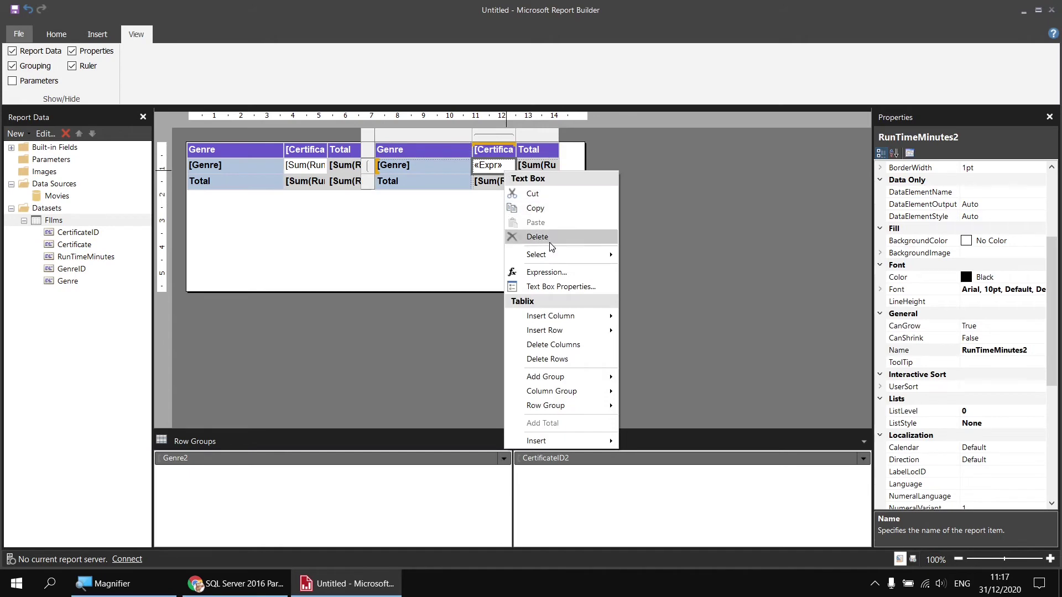
{"action": "left_click", "coordinate": [558, 272]}
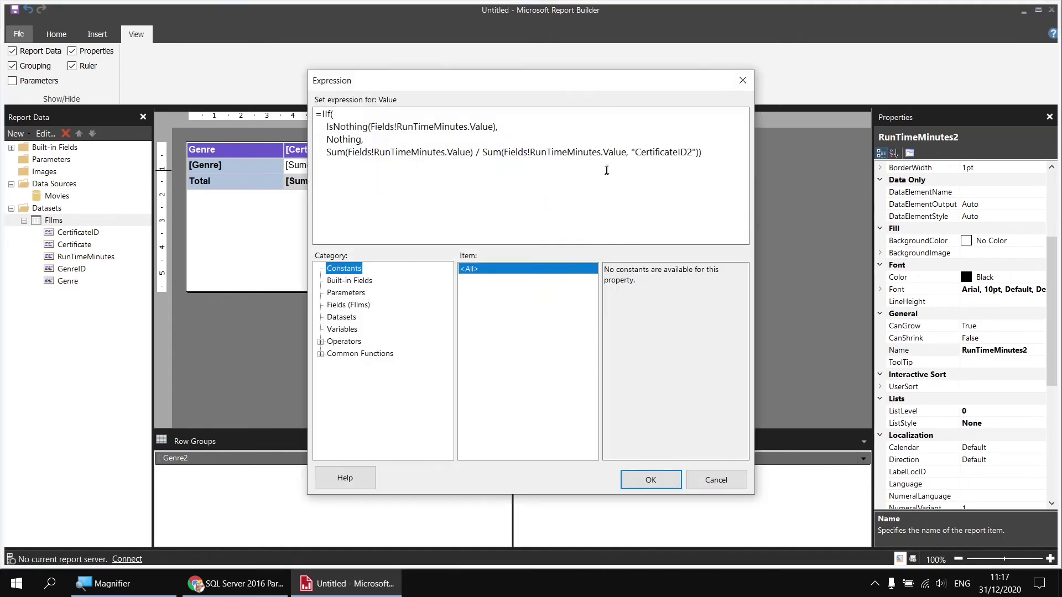
{"action": "left_click_drag", "start_coordinate": [637, 152], "coordinate": [693, 152]}
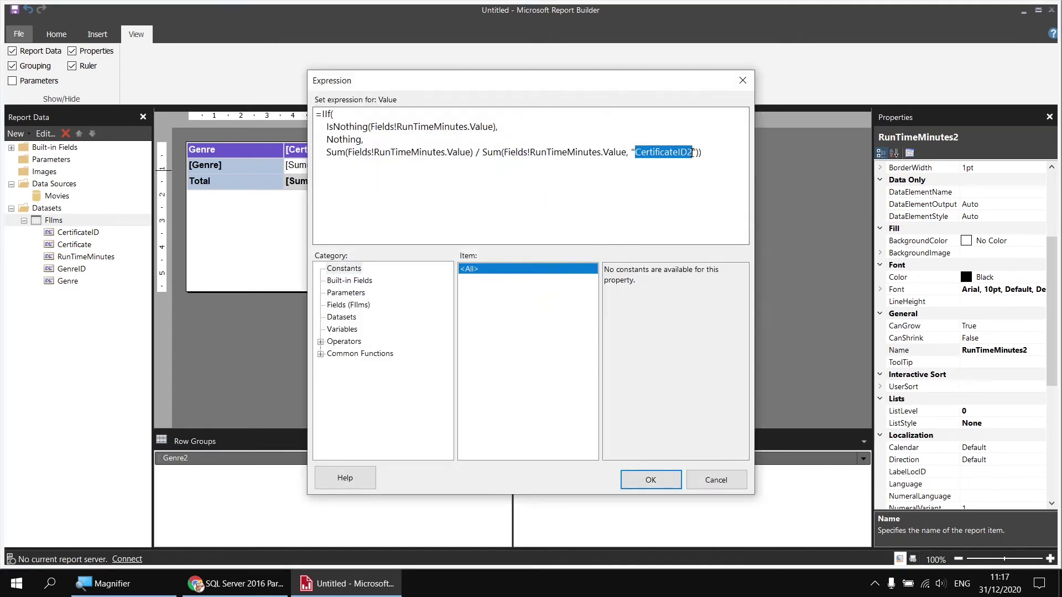
{"action": "key", "text": "ctrl+v"}
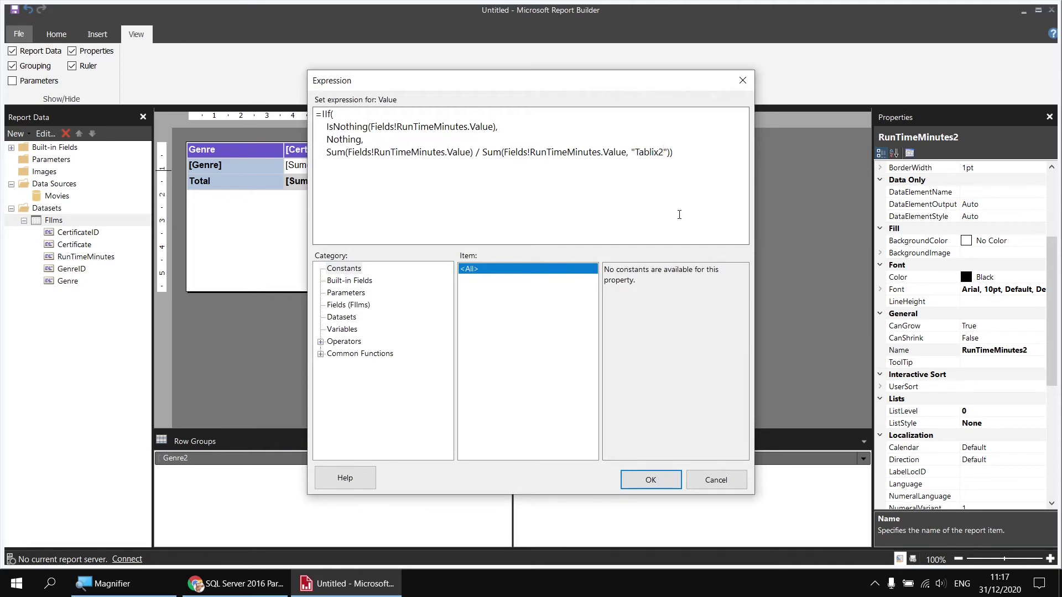
{"action": "left_click", "coordinate": [642, 479]}
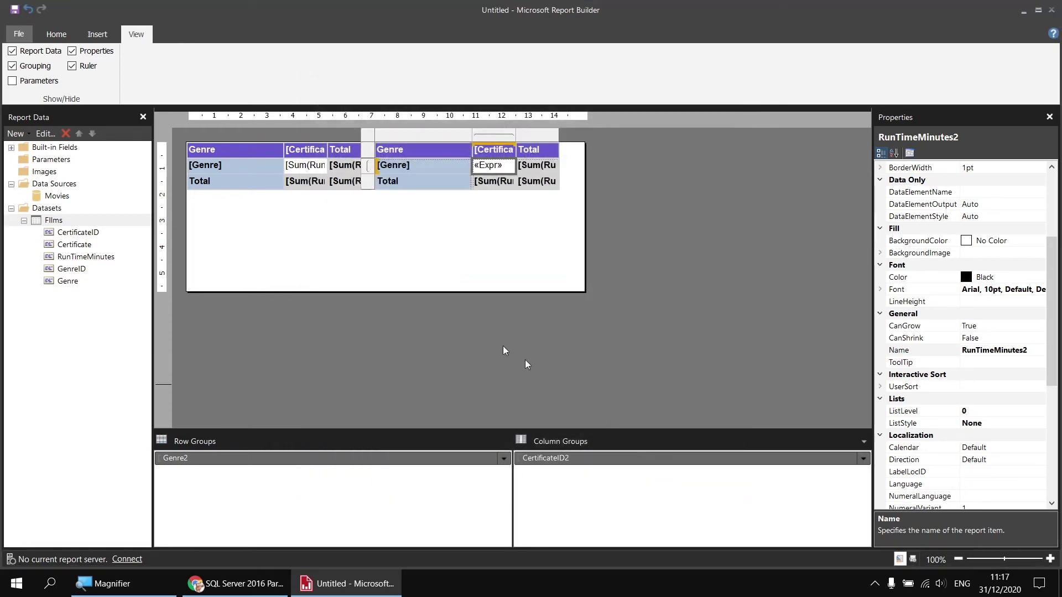
{"action": "left_click", "coordinate": [56, 34]}
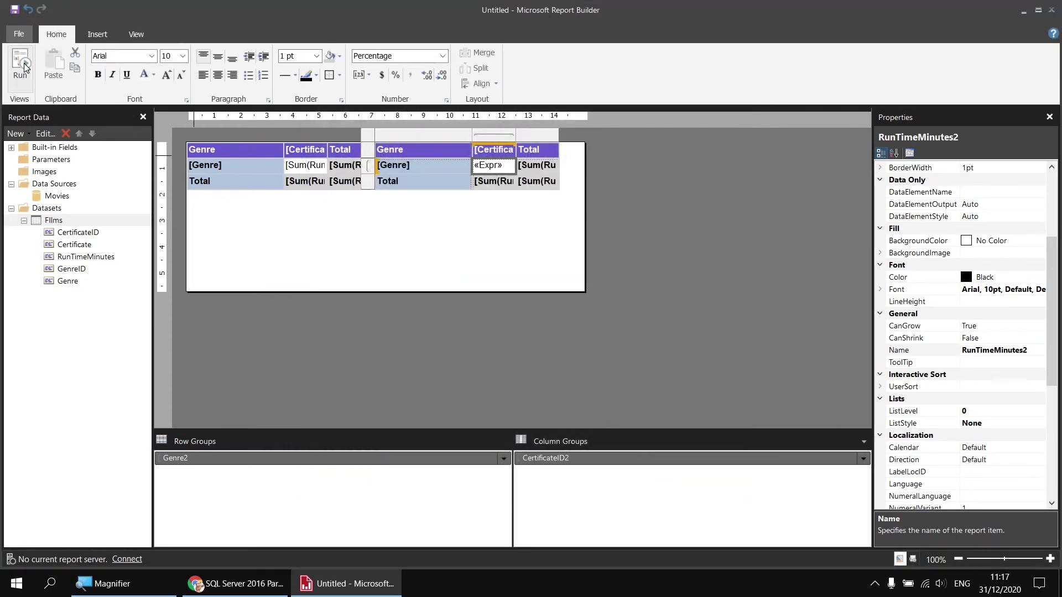
{"action": "left_click", "coordinate": [22, 63]}
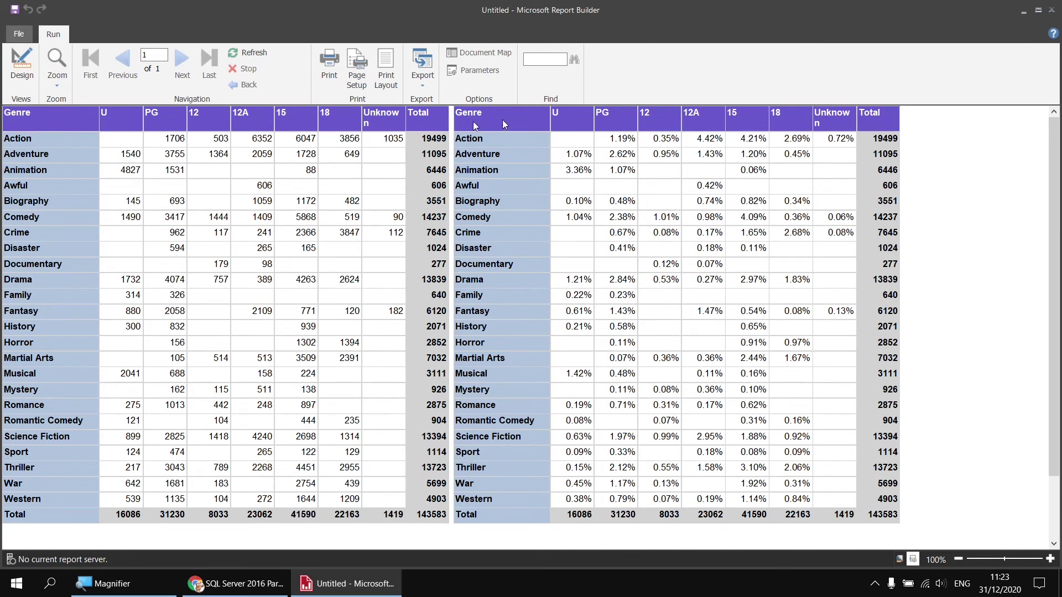
- Switch to Chrome to examine page 5 of the Percentage of Matrix Row and Column Totals report, and return to Report Builder
{"action": "left_click", "coordinate": [281, 590]}
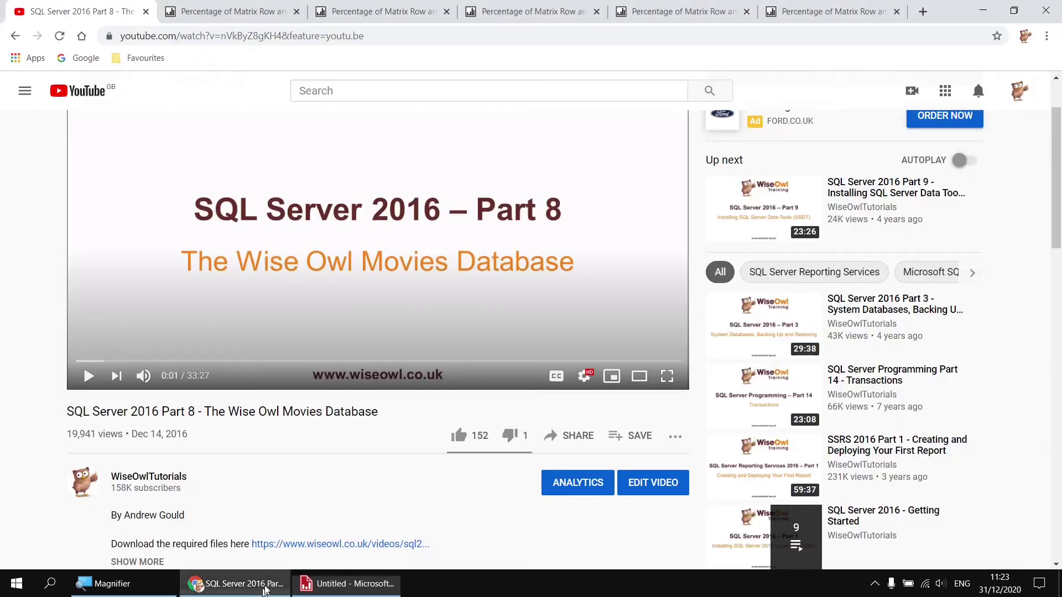
{"action": "left_click", "coordinate": [813, 21]}
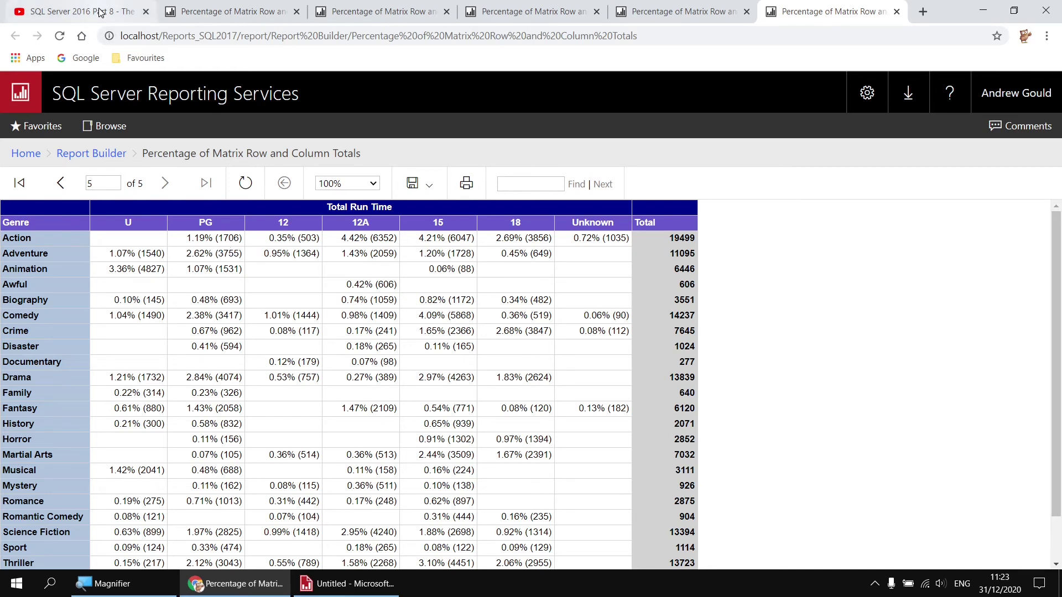
{"action": "left_click", "coordinate": [350, 591]}
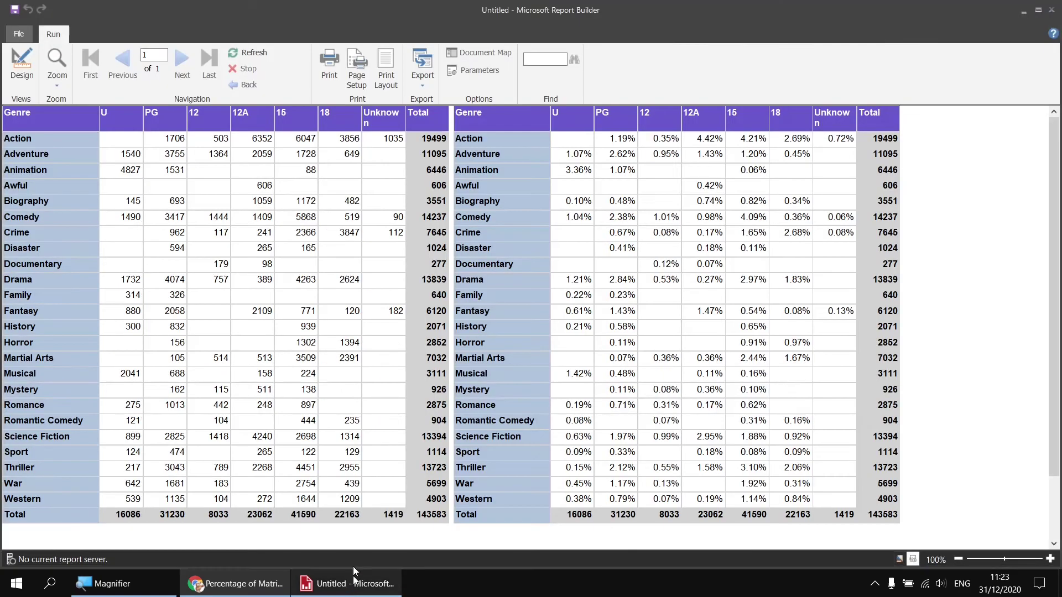
- Return to the report design and, in the duplicate matrix's detail expression, move the closing IIf parenthesis onto its own line
{"action": "left_click", "coordinate": [21, 72]}
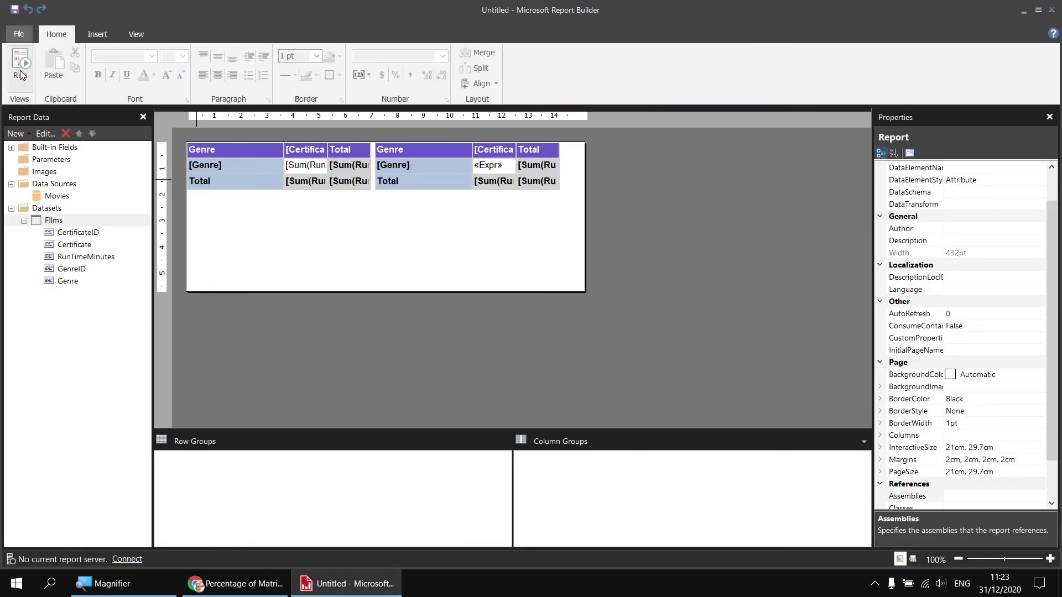
{"action": "left_click", "coordinate": [502, 171]}
{"action": "right_click", "coordinate": [501, 171]}
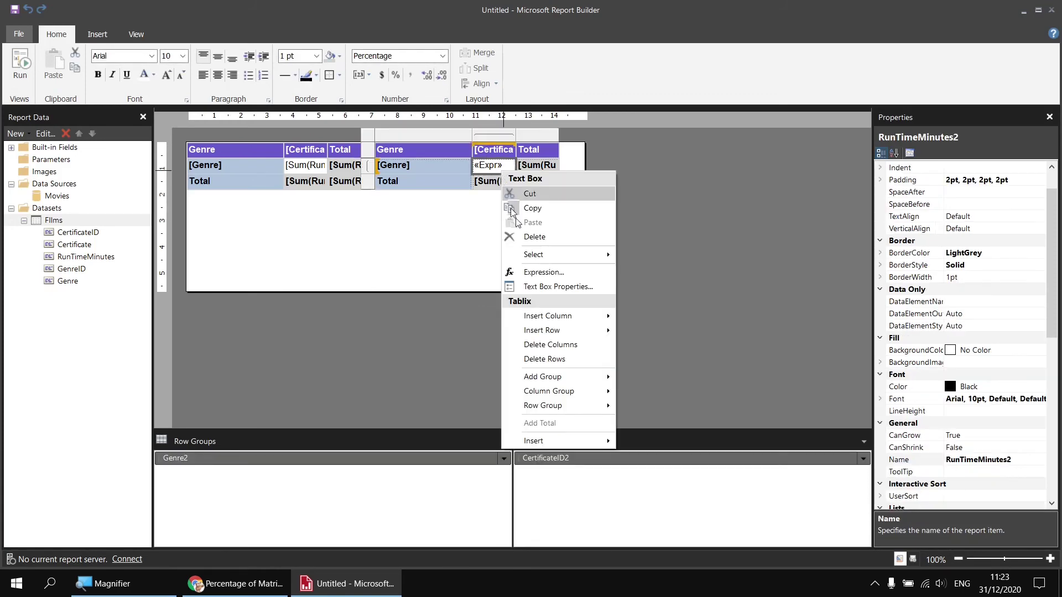
{"action": "left_click", "coordinate": [529, 273]}
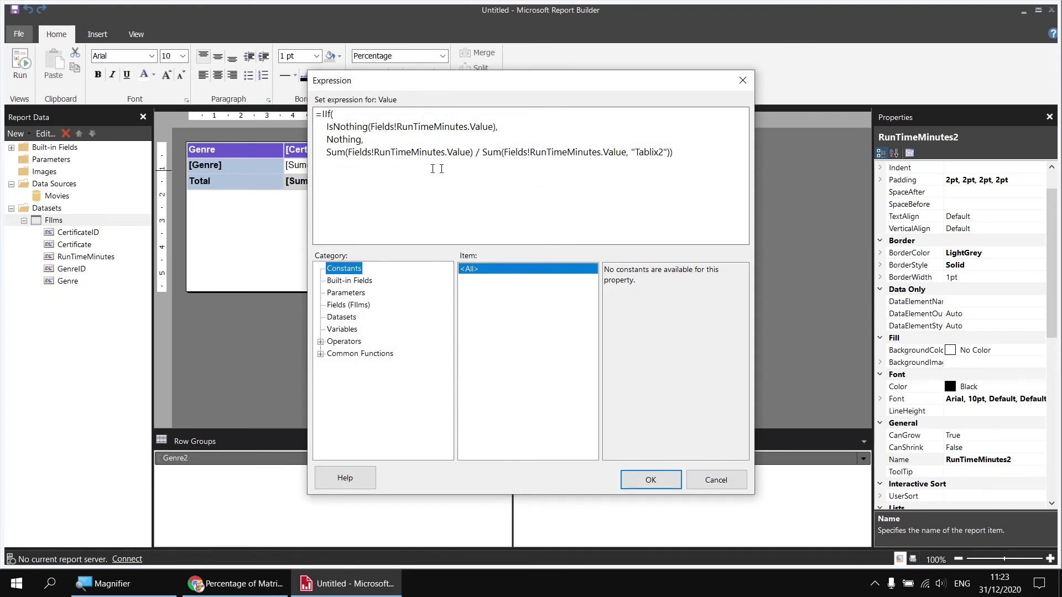
{"action": "left_click_drag", "start_coordinate": [326, 152], "coordinate": [670, 162]}
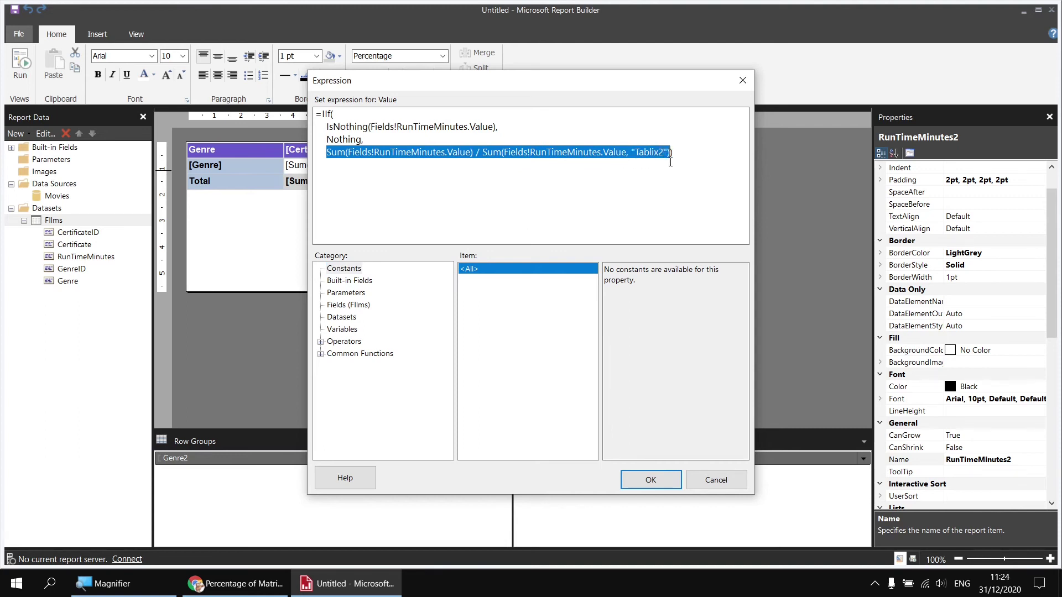
{"action": "left_click", "coordinate": [670, 153]}
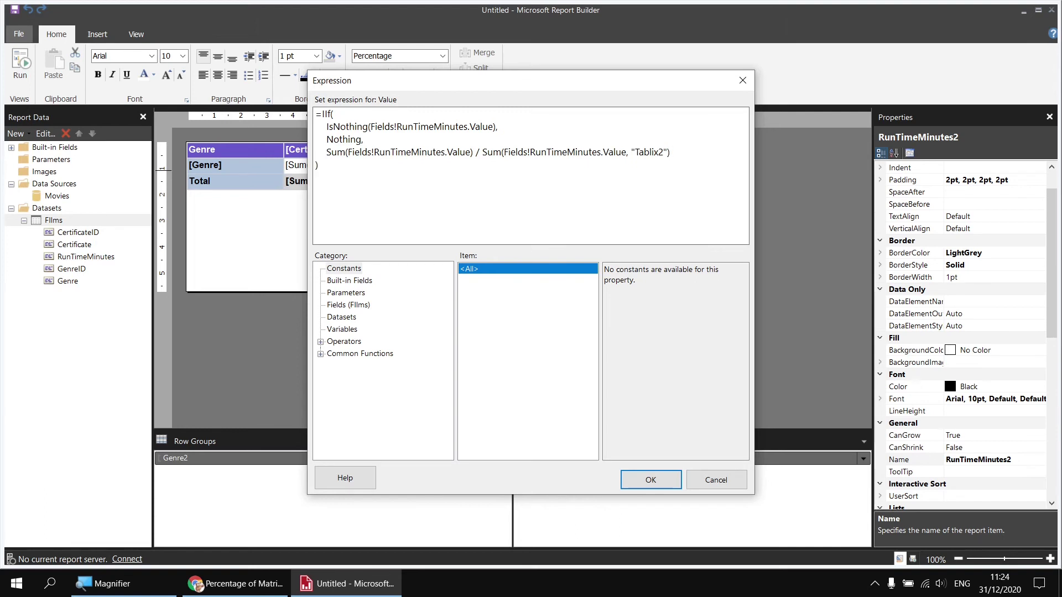
{"action": "key", "text": "Return"}
- Append & " (" & Sum(Fields!RunTimeMinutes.Value) & ")" on a new line below the division in the IIf expression
{"action": "double_click", "coordinate": [317, 177]}
{"action": "double_click", "coordinate": [332, 113]}
{"action": "left_click", "coordinate": [339, 168]}
{"action": "type", "text": "& \" (\" &"}
{"action": "left_click_drag", "start_coordinate": [326, 152], "coordinate": [475, 154]}
{"action": "key", "text": "ctrl+c"}
{"action": "left_click", "coordinate": [428, 168]}
{"action": "key", "text": "ctrl+v"}
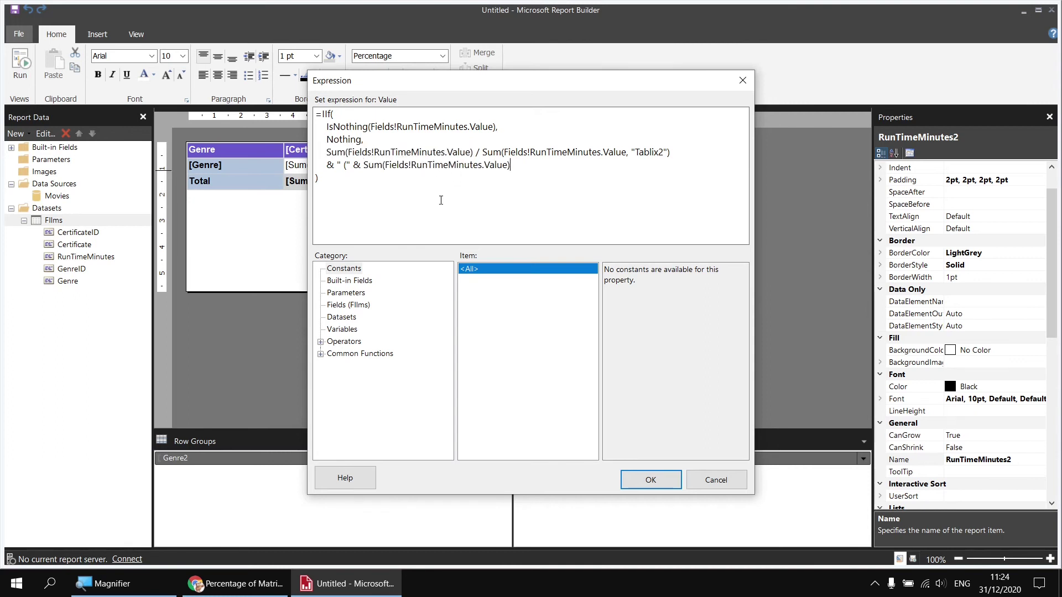
{"action": "type", "text": "& \")"}
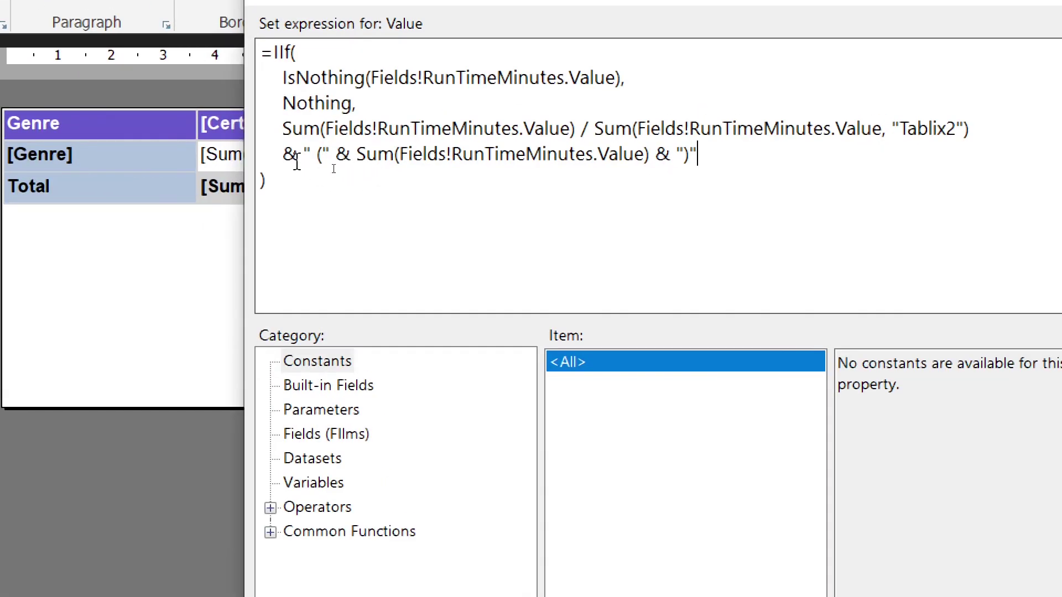
- Review the concatenated bracket text, accept the expression and preview the report
{"action": "left_click_drag", "start_coordinate": [305, 154], "coordinate": [332, 155]}
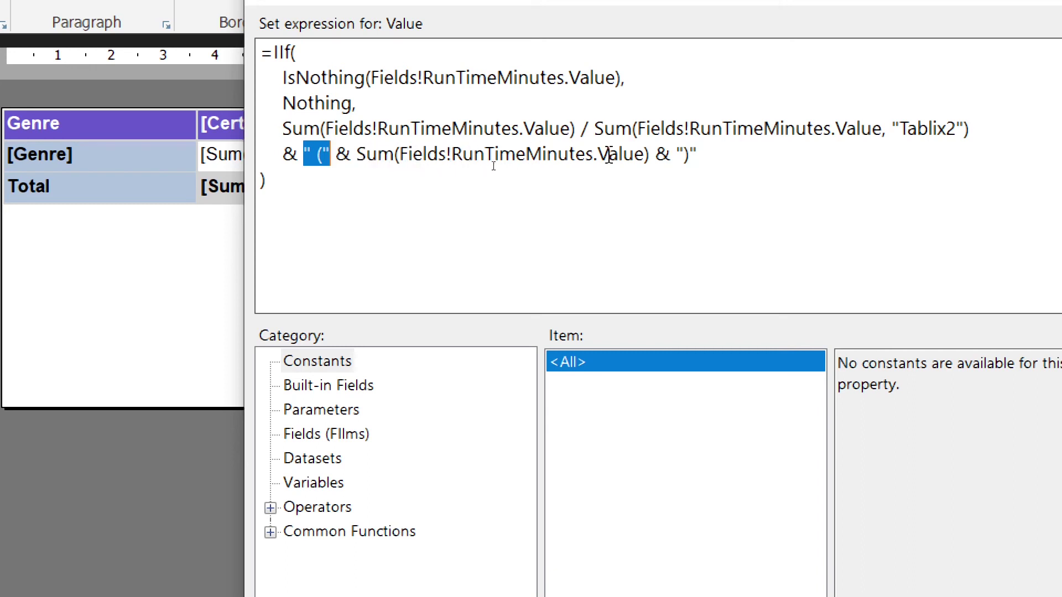
{"action": "key", "text": "Right"}
{"action": "key", "text": "Right"}
{"action": "key", "text": "Right"}
{"action": "left_click", "coordinate": [441, 178]}
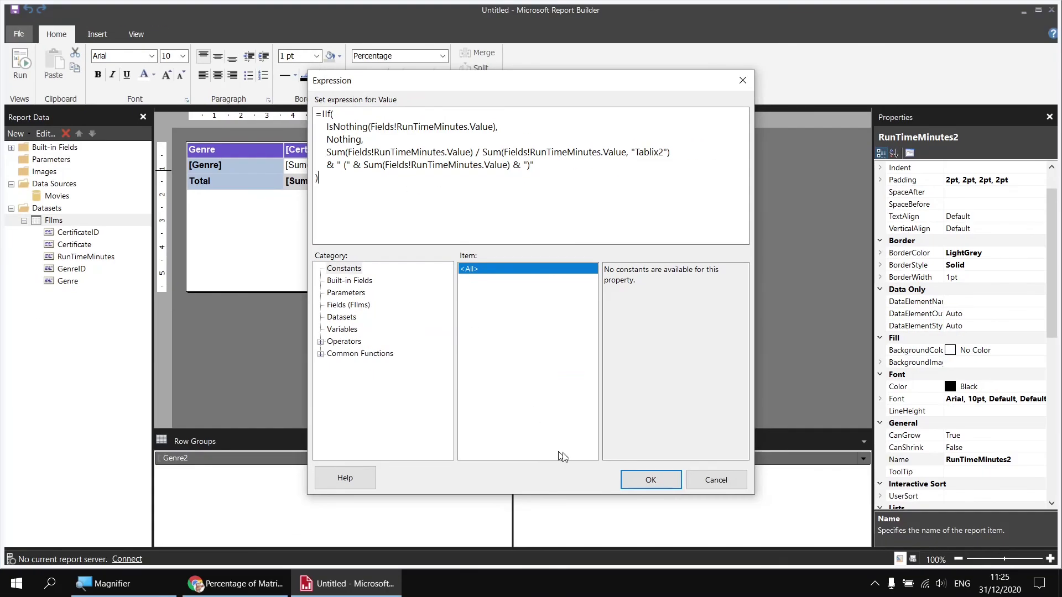
{"action": "left_click", "coordinate": [642, 480]}
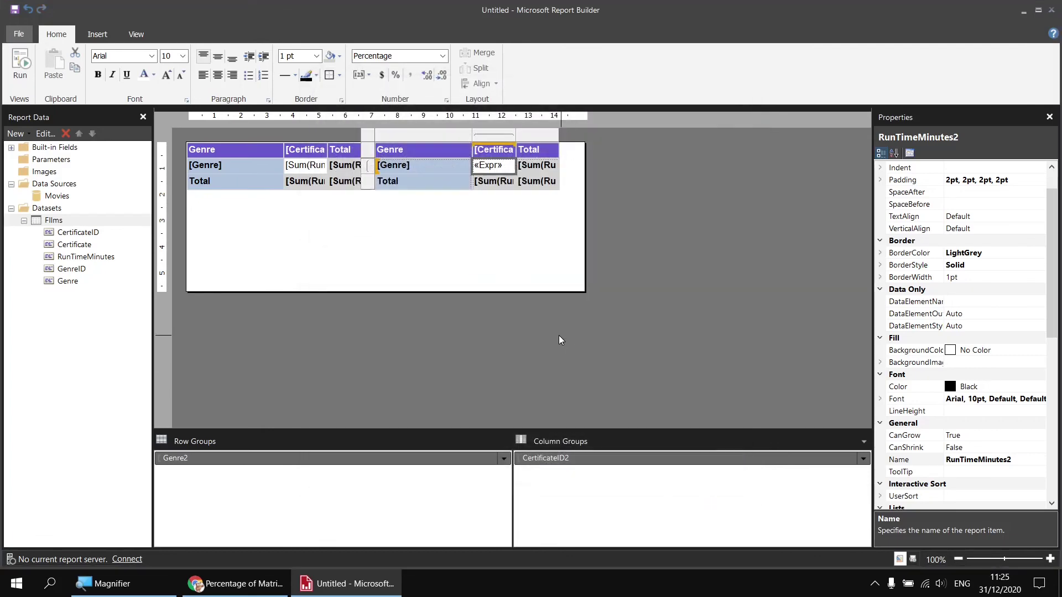
{"action": "left_click", "coordinate": [22, 71]}
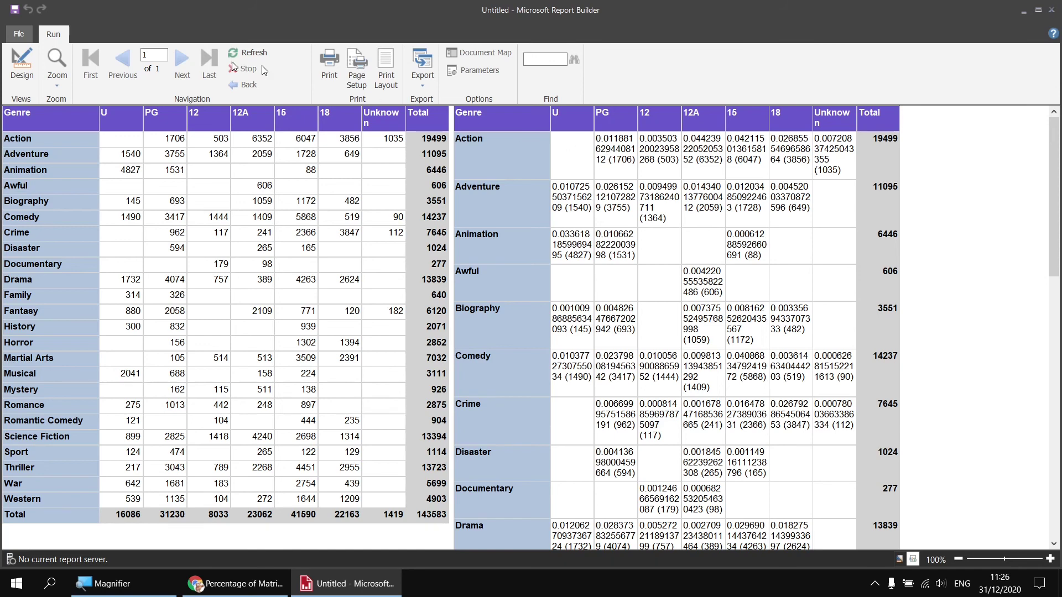
- Reopen the duplicate matrix's detail expression in the report design and insert the FormatPercent text function before the division
{"action": "left_click", "coordinate": [23, 66]}
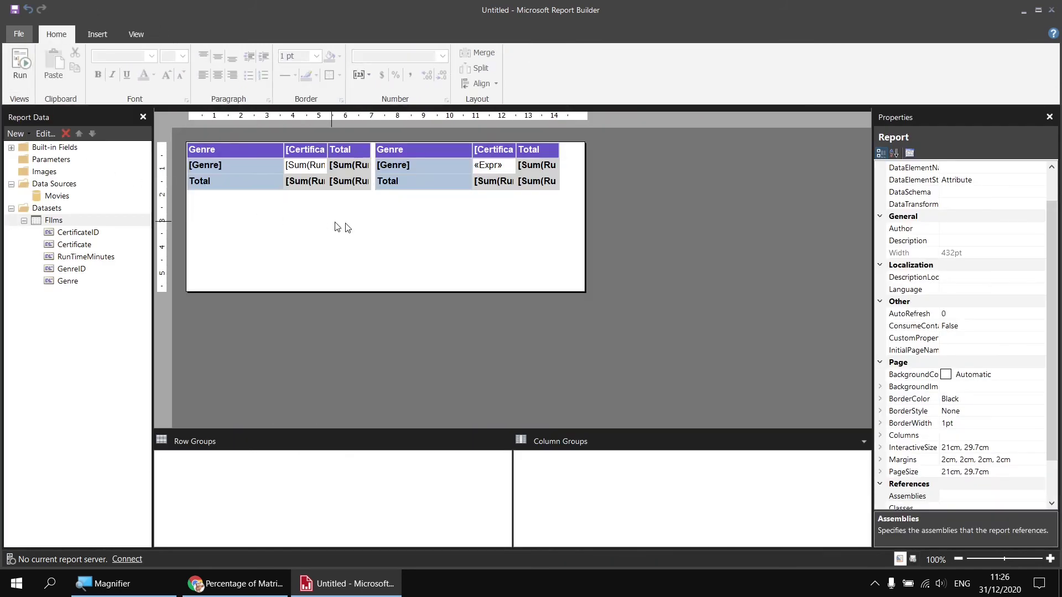
{"action": "right_click", "coordinate": [486, 169]}
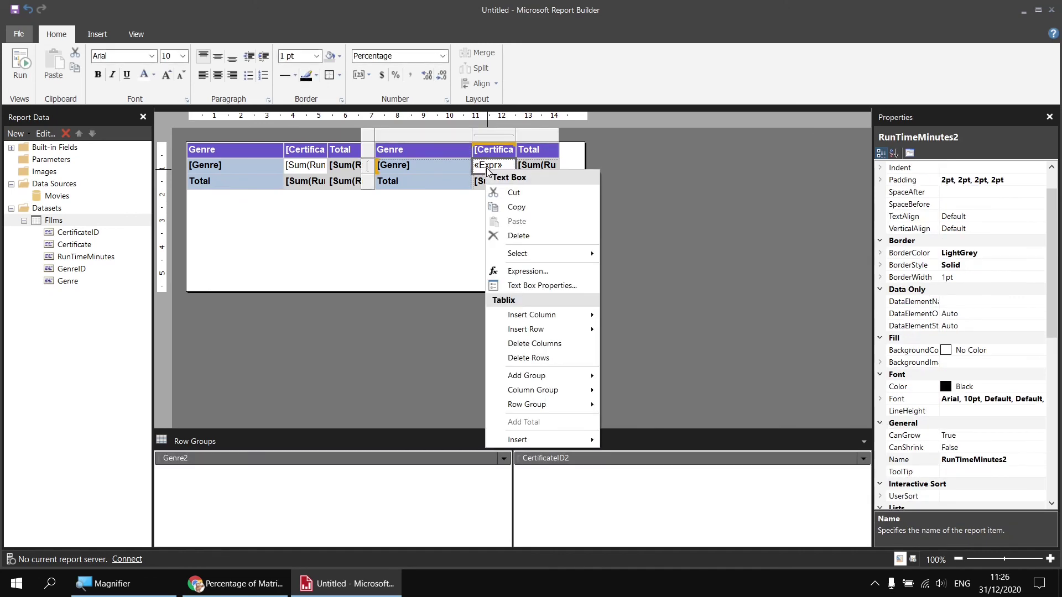
{"action": "left_click", "coordinate": [533, 273]}
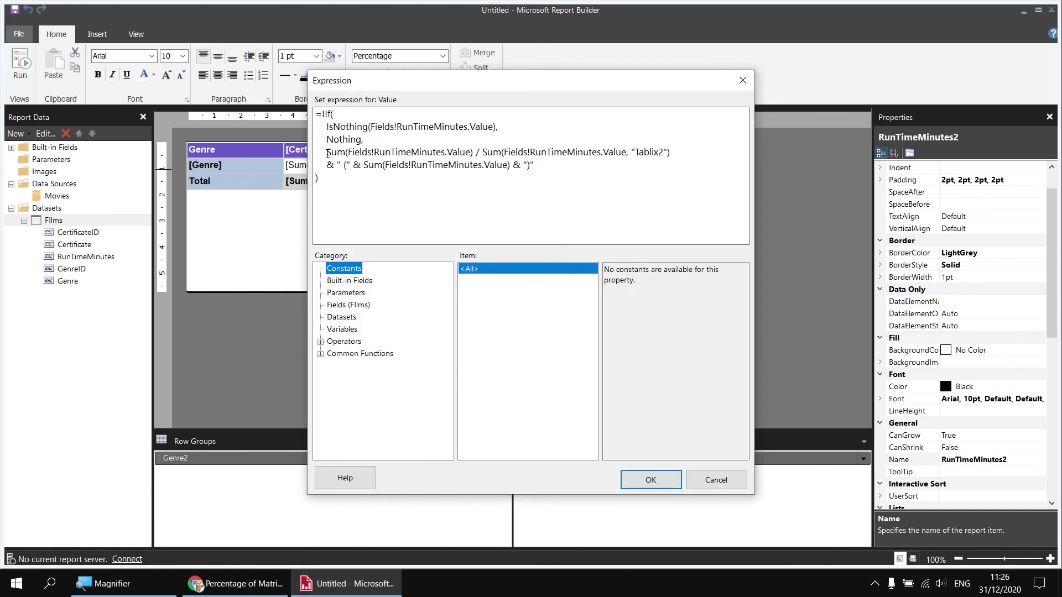
{"action": "left_click_drag", "start_coordinate": [327, 152], "coordinate": [672, 156]}
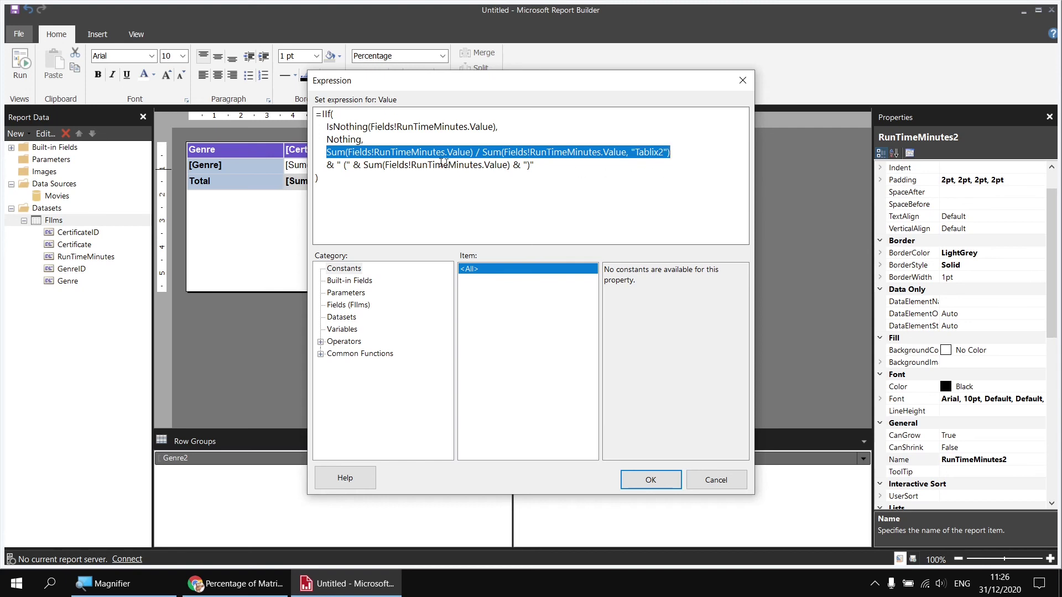
{"action": "left_click", "coordinate": [329, 153]}
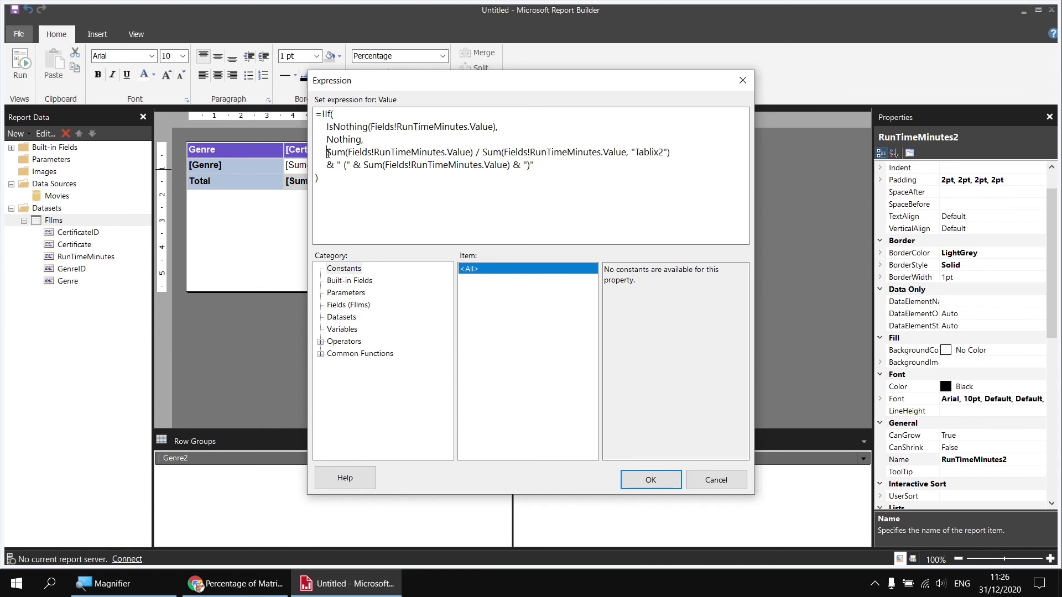
{"action": "left_click", "coordinate": [320, 353]}
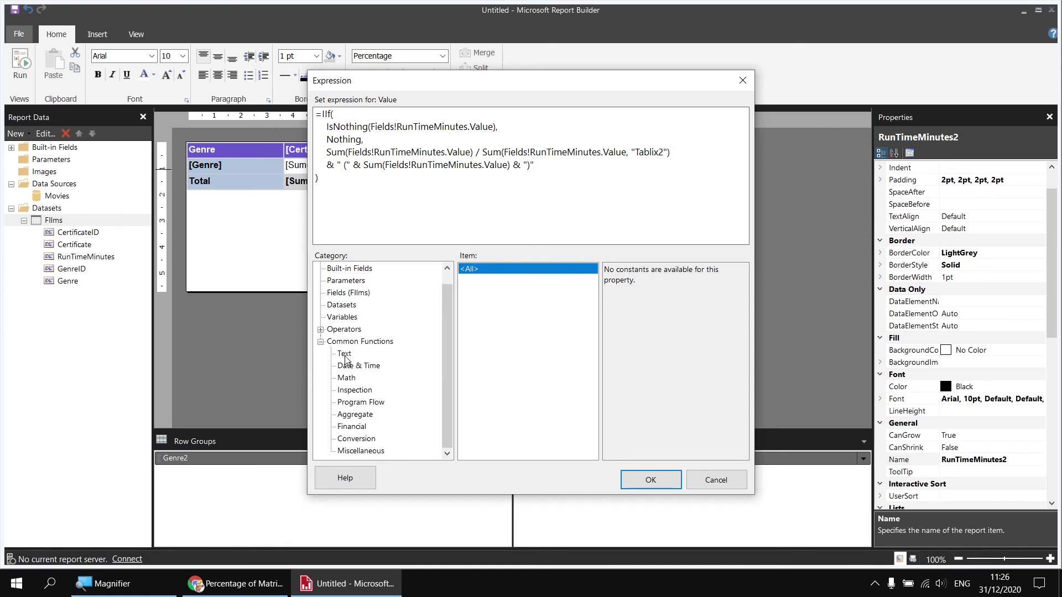
{"action": "left_click", "coordinate": [344, 355]}
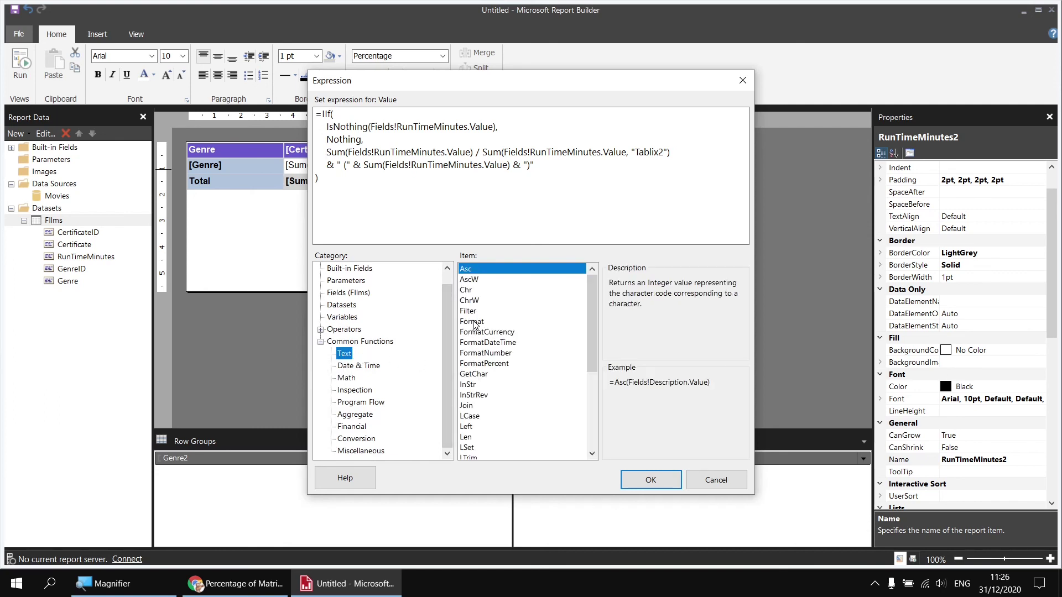
{"action": "left_click", "coordinate": [483, 363]}
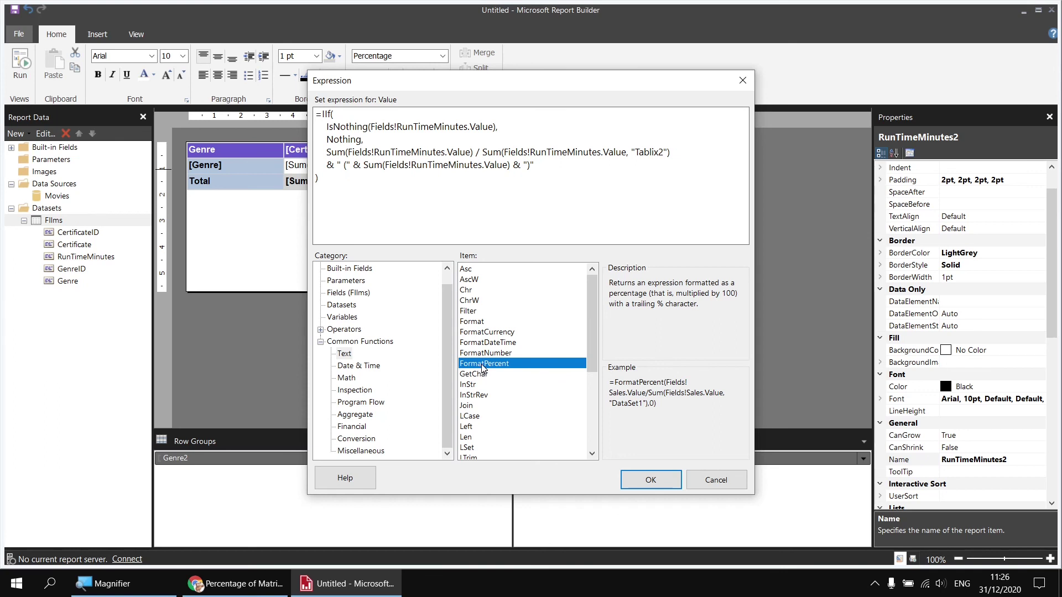
{"action": "double_click", "coordinate": [483, 364]}
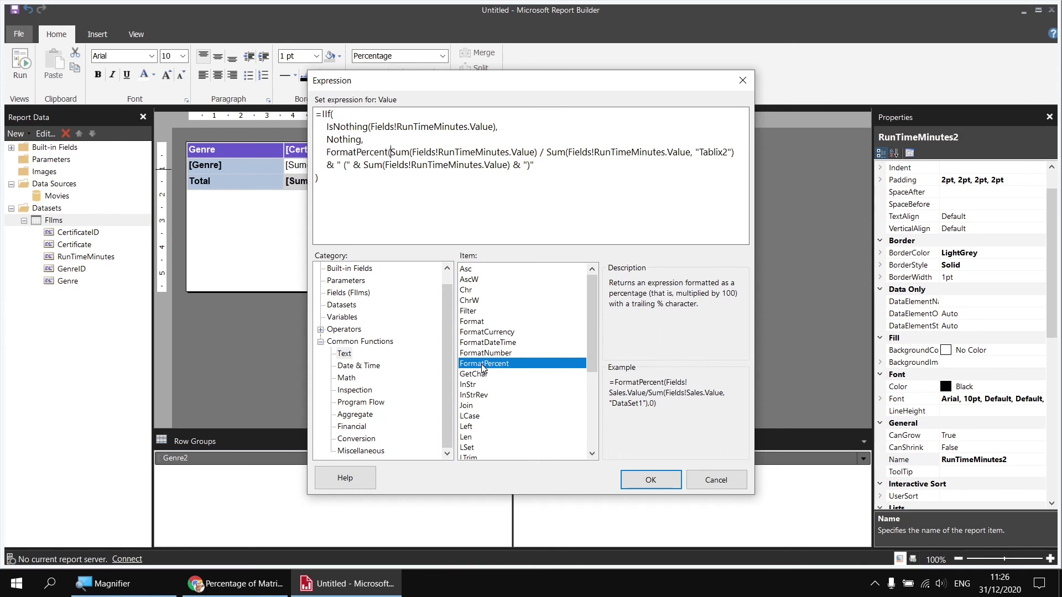
- Complete the FormatPercent call by adding ",2)" after the division by the "Tablix2" total, then accept the expression and preview the report
{"action": "left_click", "coordinate": [391, 152]}
{"action": "left_click_drag", "start_coordinate": [391, 152], "coordinate": [807, 170]}
{"action": "left_click", "coordinate": [737, 158]}
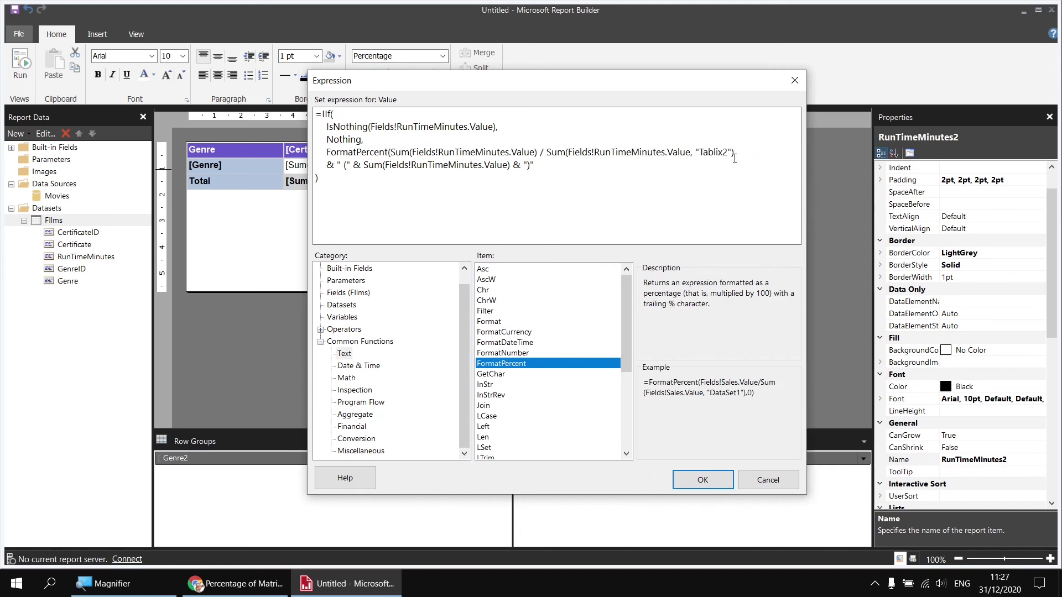
{"action": "type", "text": ",2"}
{"action": "key", "text": "super+plus"}
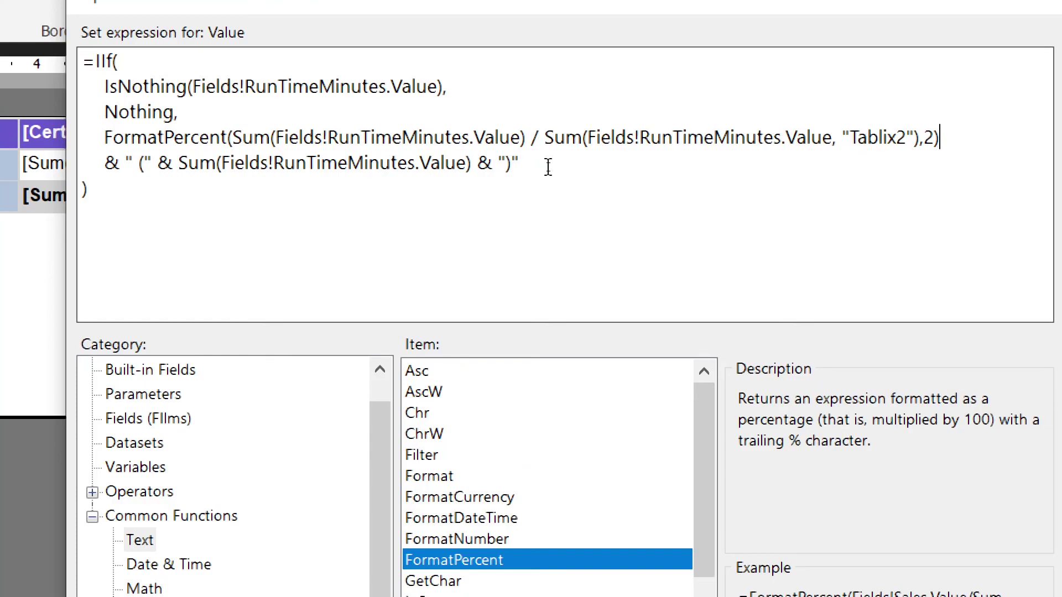
{"action": "key", "text": "super+minus"}
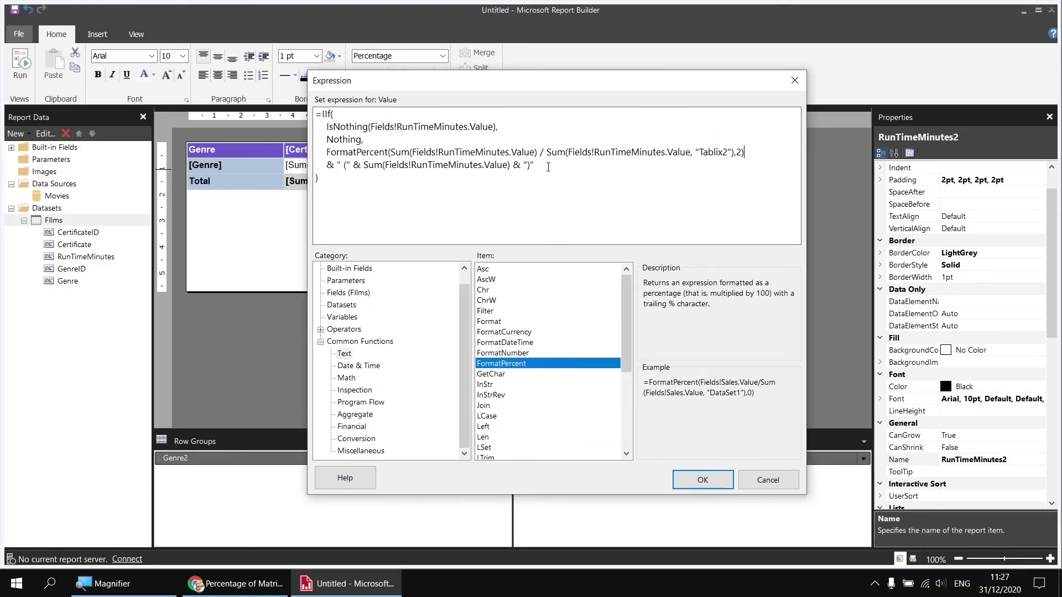
{"action": "left_click", "coordinate": [714, 487]}
{"action": "left_click", "coordinate": [20, 61]}
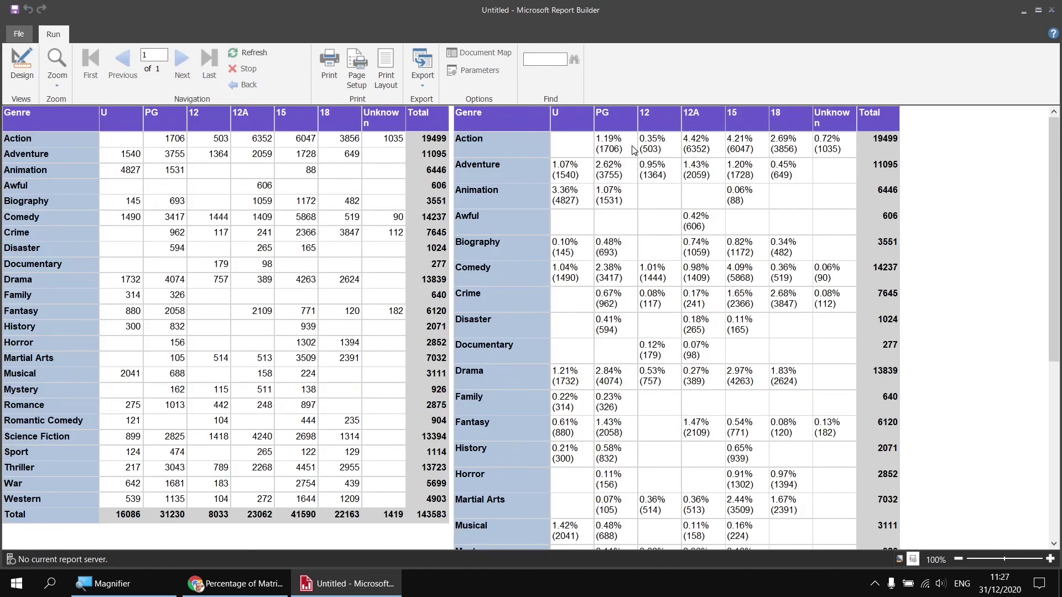
- Return to the report design, widen the duplicate matrix's Certificate column to roughly twice its width, and preview the report
{"action": "left_click", "coordinate": [22, 62]}
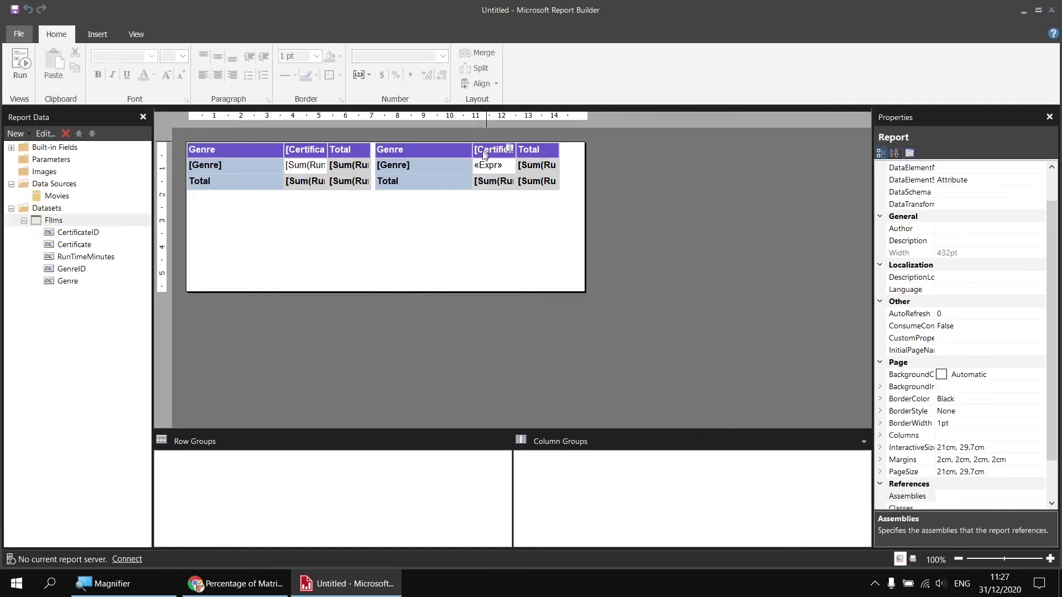
{"action": "left_click", "coordinate": [497, 171]}
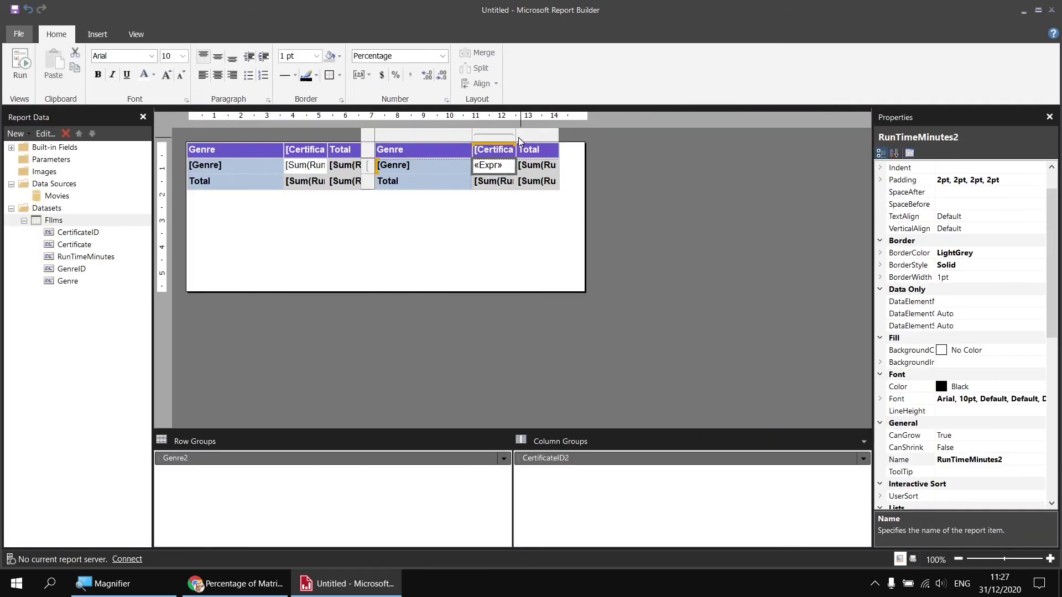
{"action": "left_click_drag", "start_coordinate": [516, 137], "coordinate": [555, 137]}
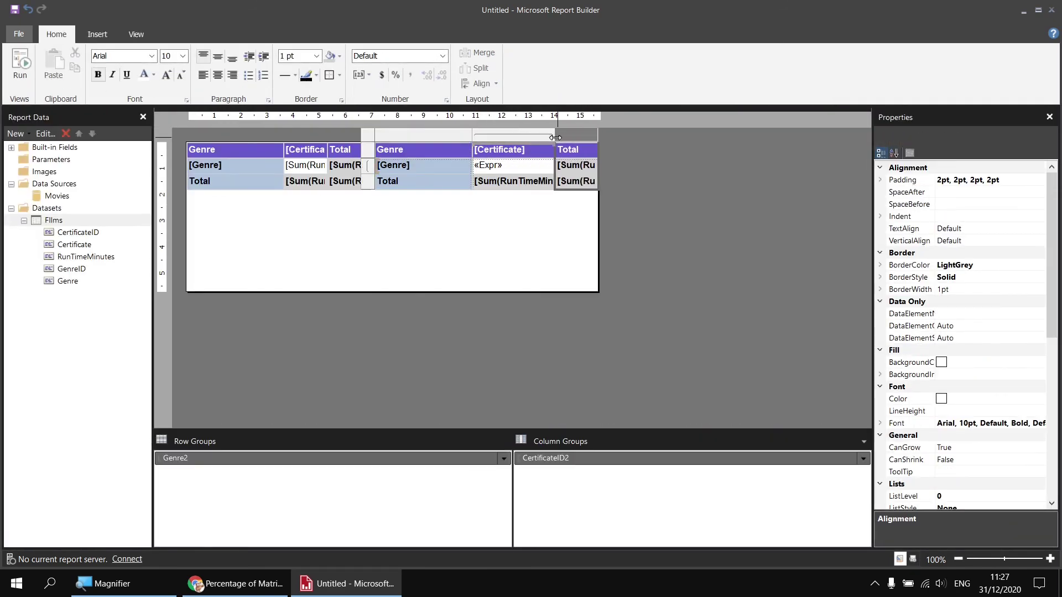
{"action": "left_click", "coordinate": [19, 63]}
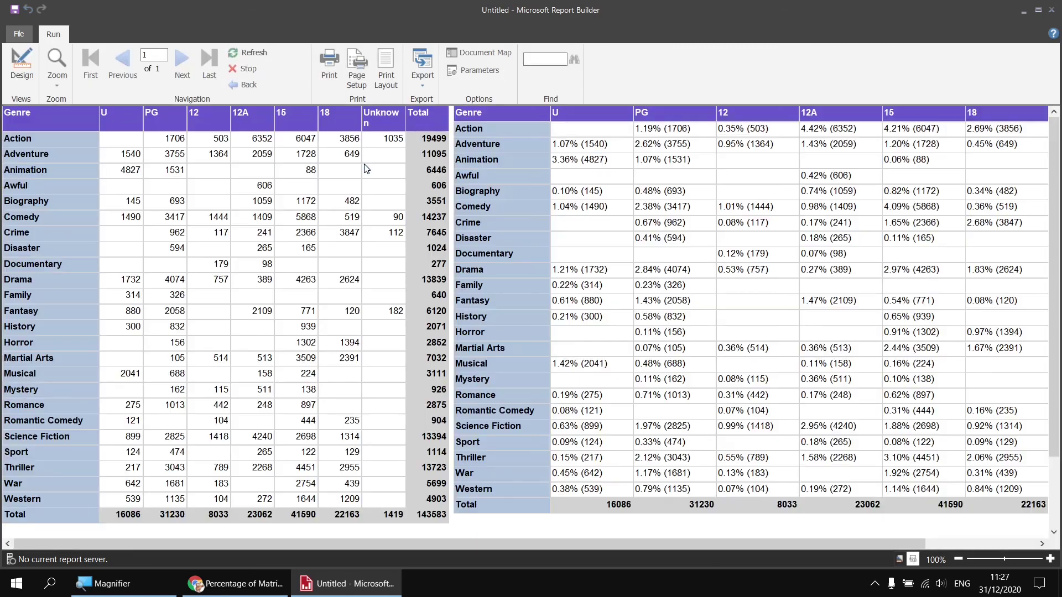